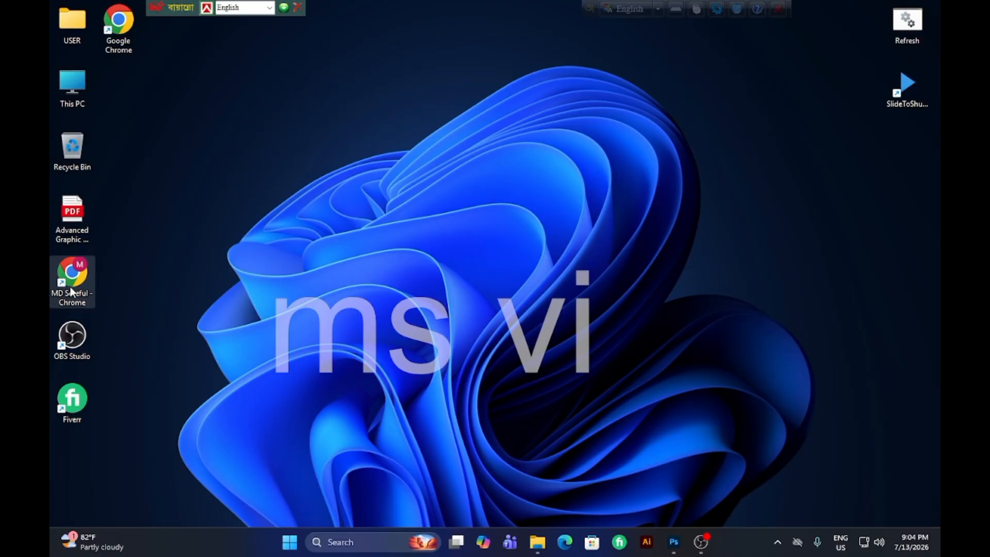
Switch to Photoshop and go to its home screen.
double_click(77, 286)
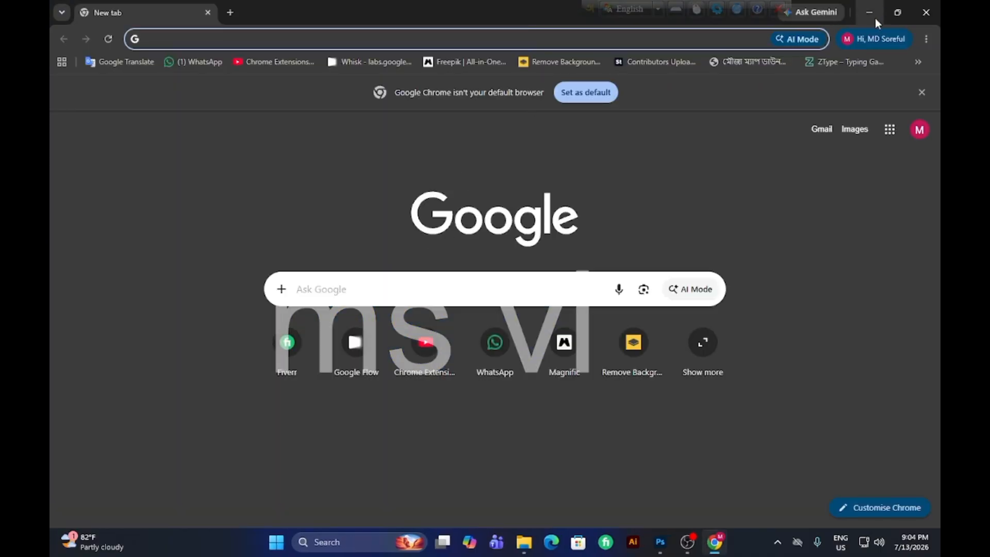
left_click(873, 15)
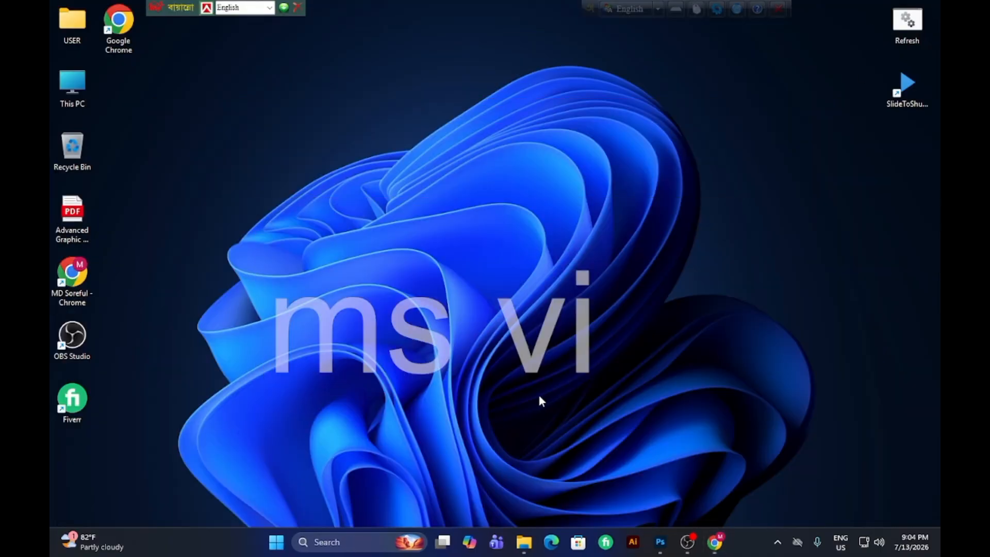
left_click(659, 542)
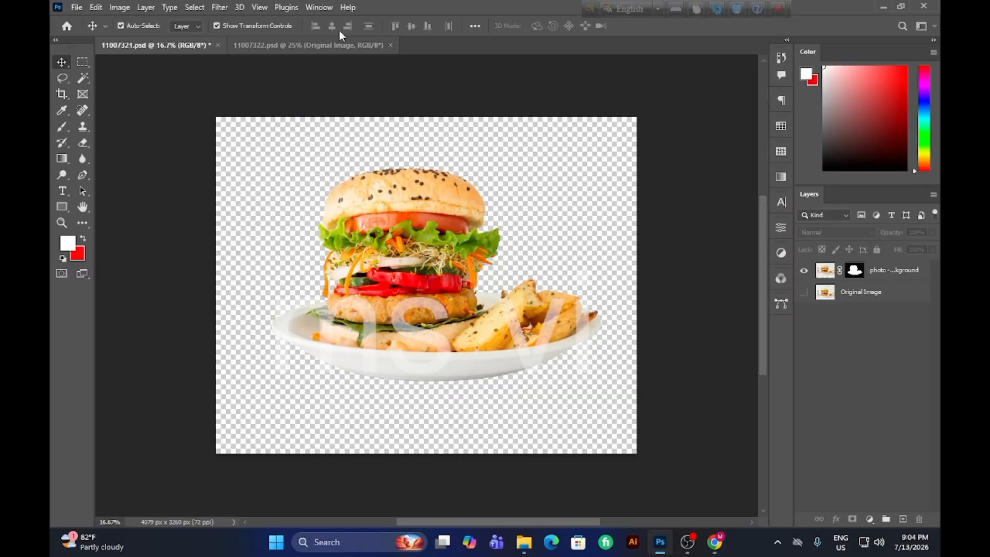
left_click(67, 25)
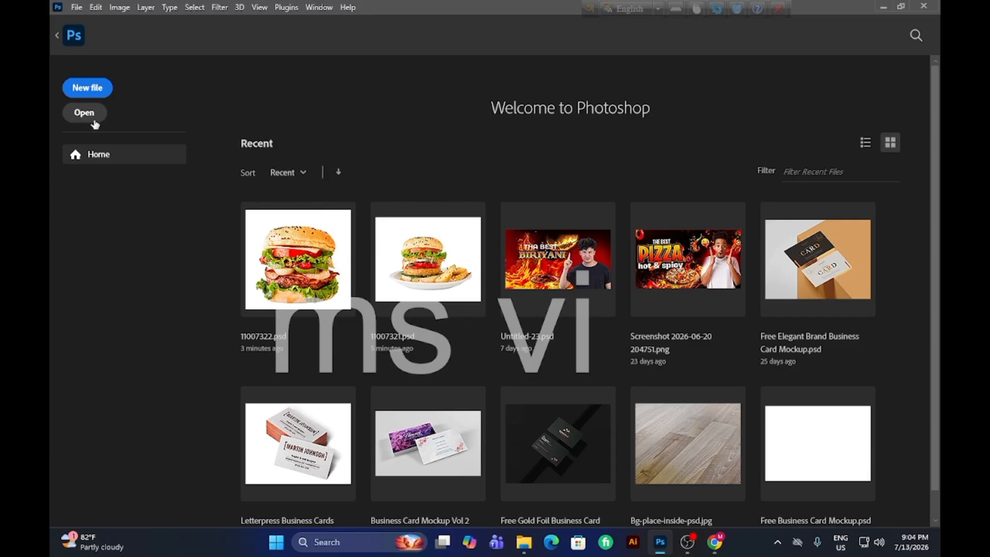
Create a new document from the HDTV 1080p Film & Video preset, 1920 x 1080 px, with the resolution set to 300 ppi.
left_click(98, 93)
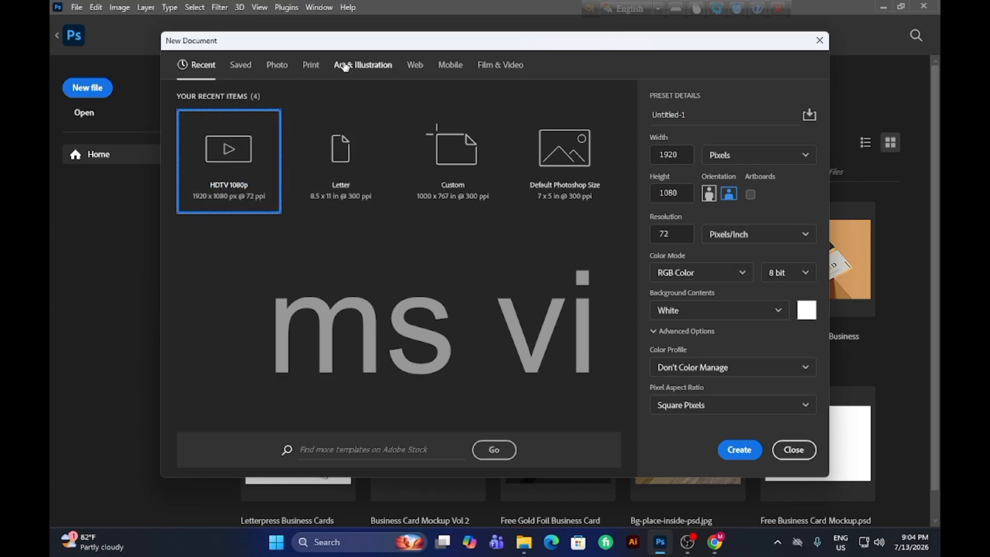
left_click(243, 66)
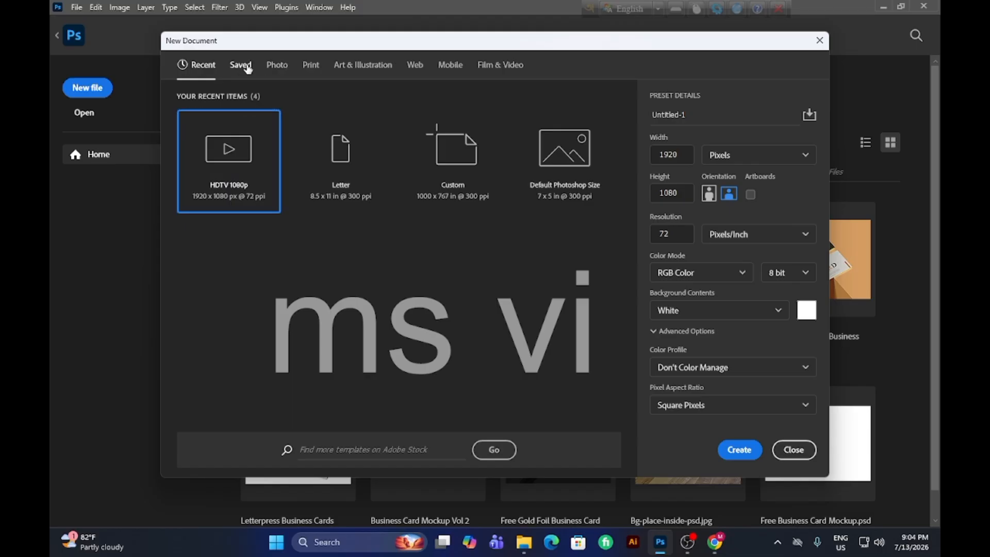
left_click(281, 70)
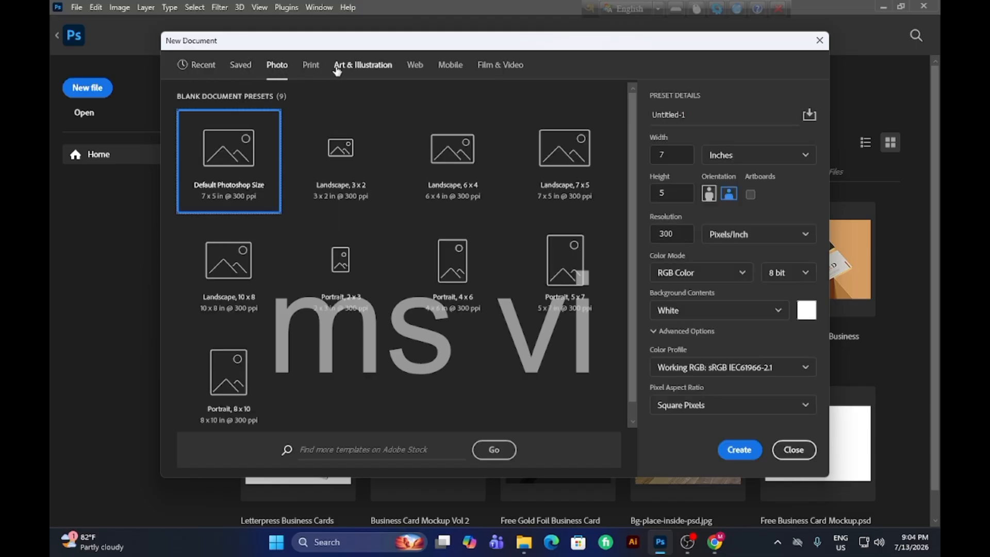
left_click(311, 65)
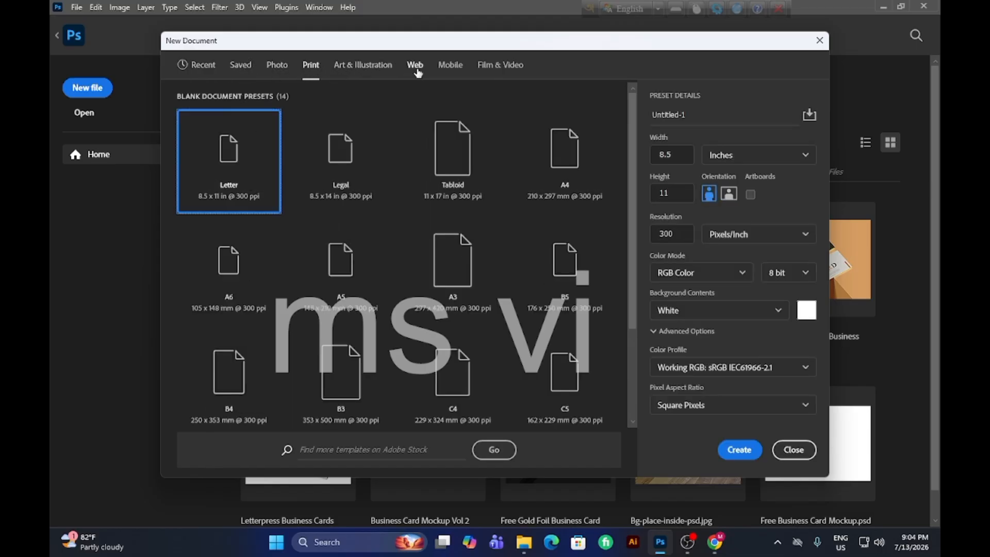
left_click(498, 76)
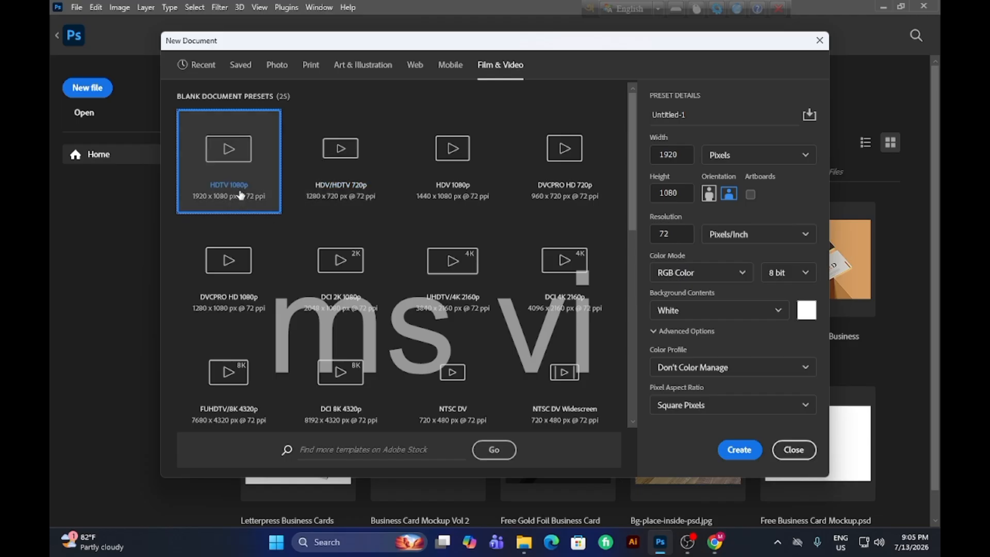
left_click(677, 239)
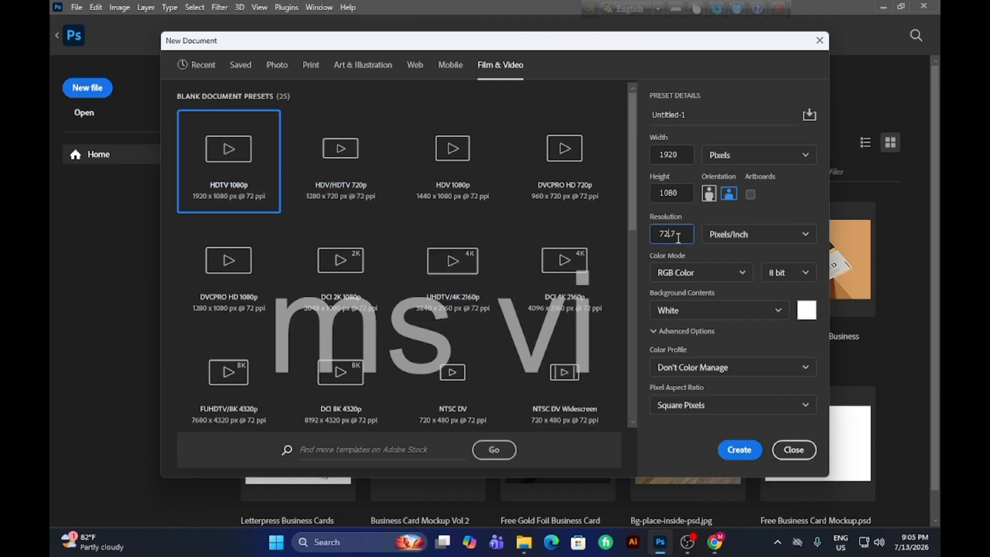
left_click_drag(679, 238, 659, 243)
type("300")
left_click(745, 451)
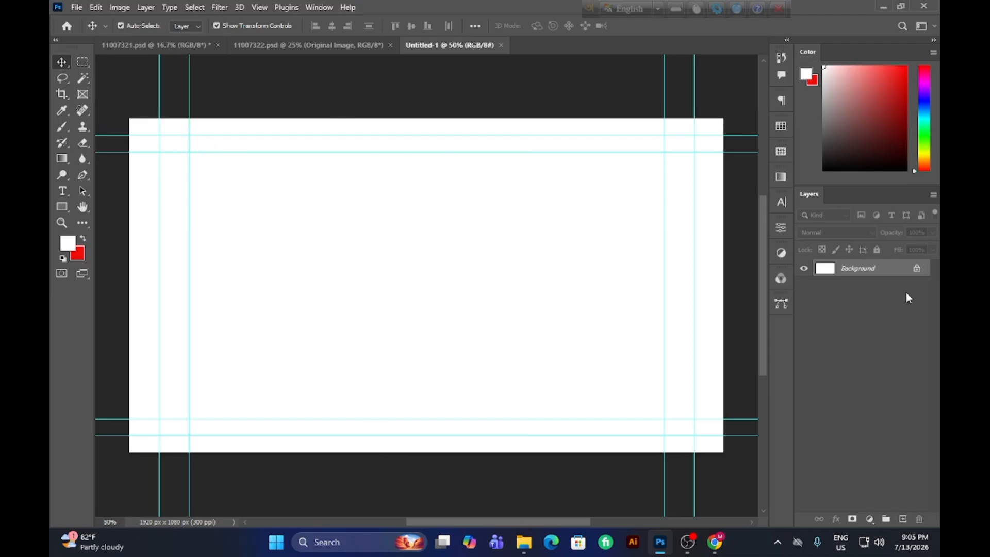
Unlock the background layer and rename it bg.
left_click(914, 270)
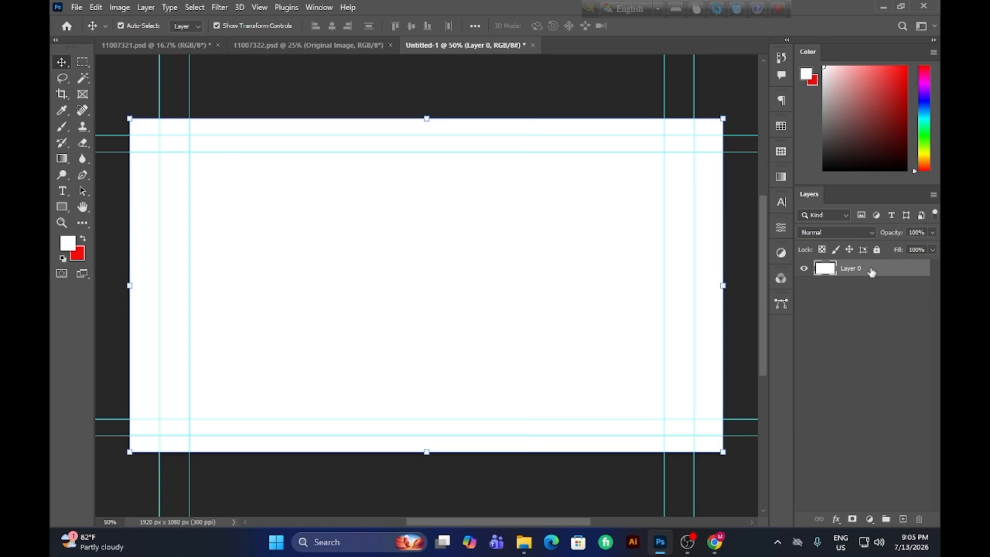
double_click(871, 273)
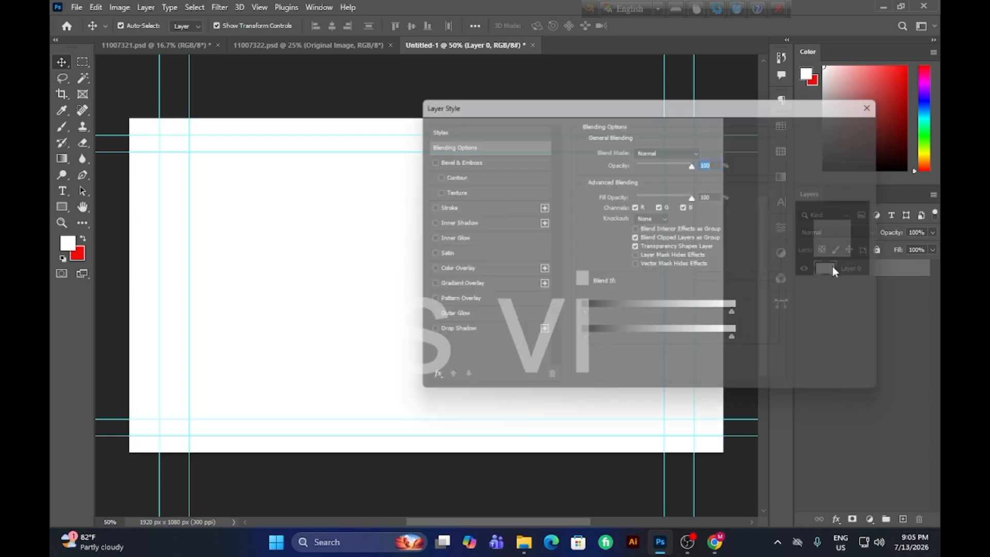
key("Escape")
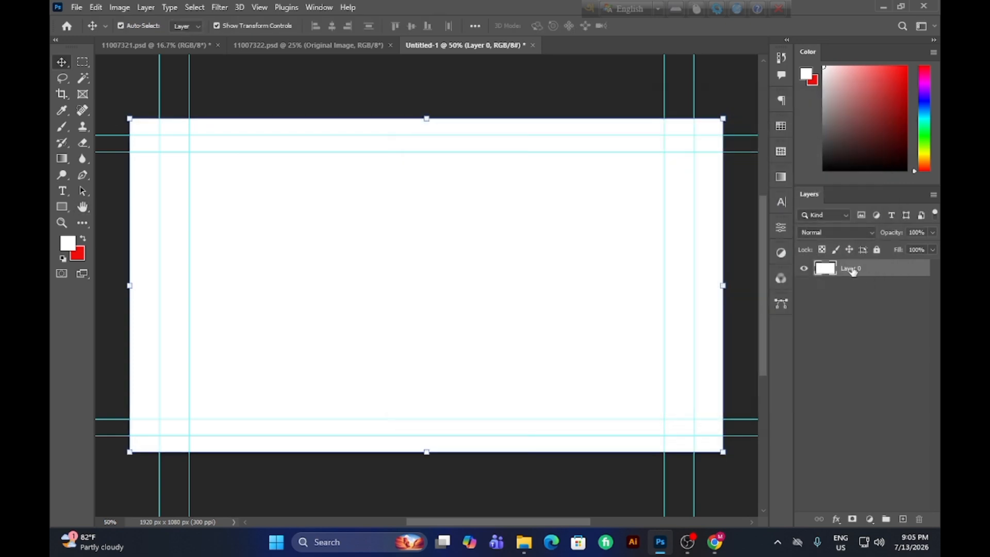
double_click(853, 267)
type("bg")
key("Return")
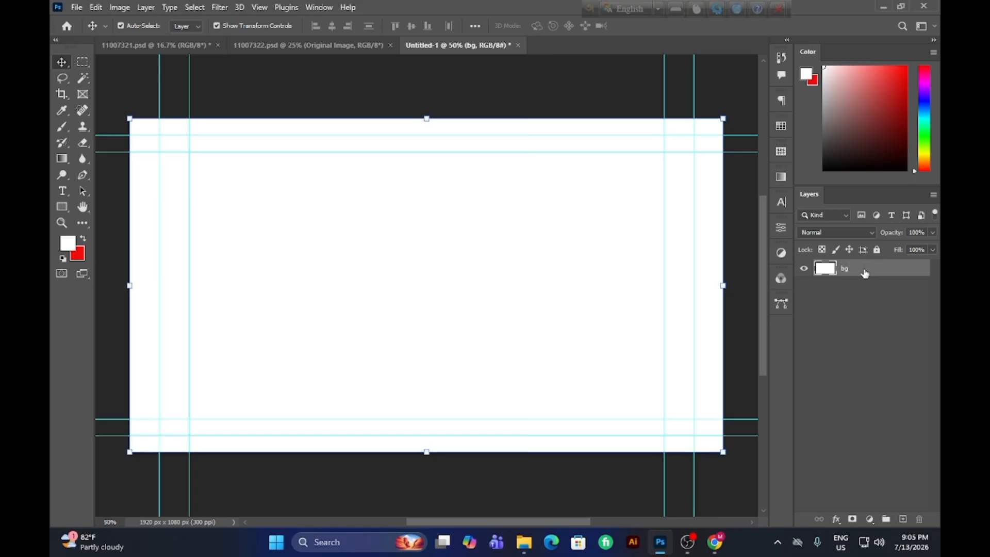
double_click(866, 273)
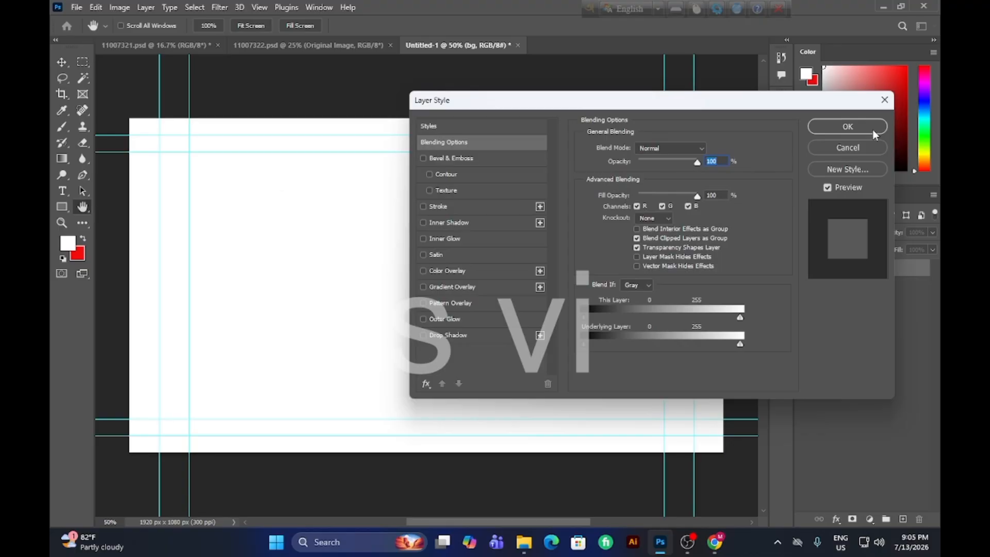
left_click(884, 99)
left_click(249, 94)
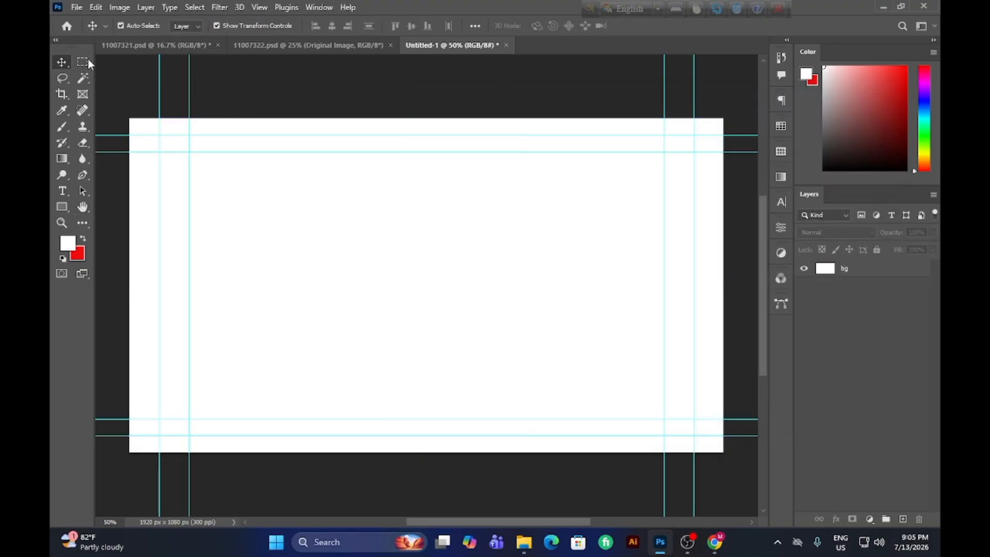
Place the blurred food truck street festival lights JPEG from the Downloads folder as an embedded image.
left_click(76, 7)
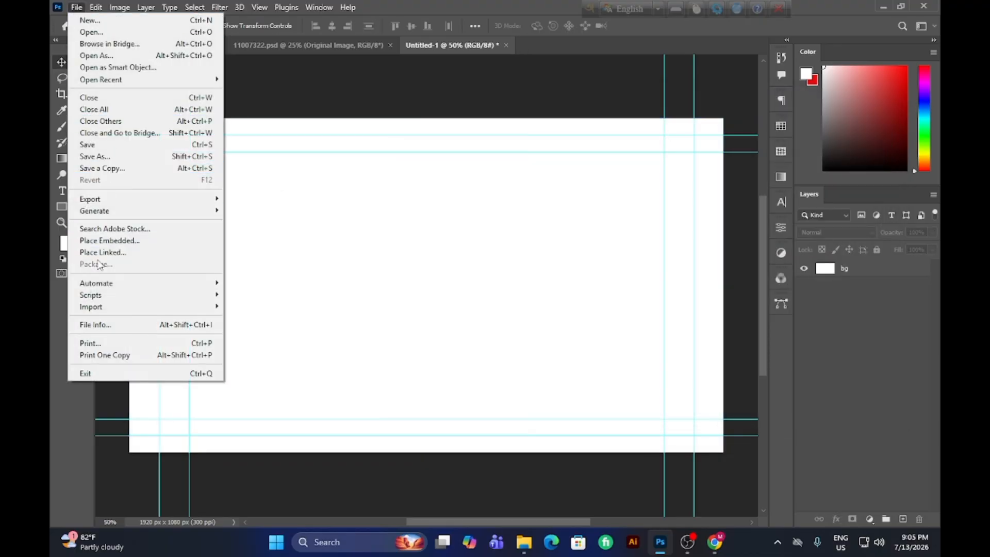
mouse_move(98, 284)
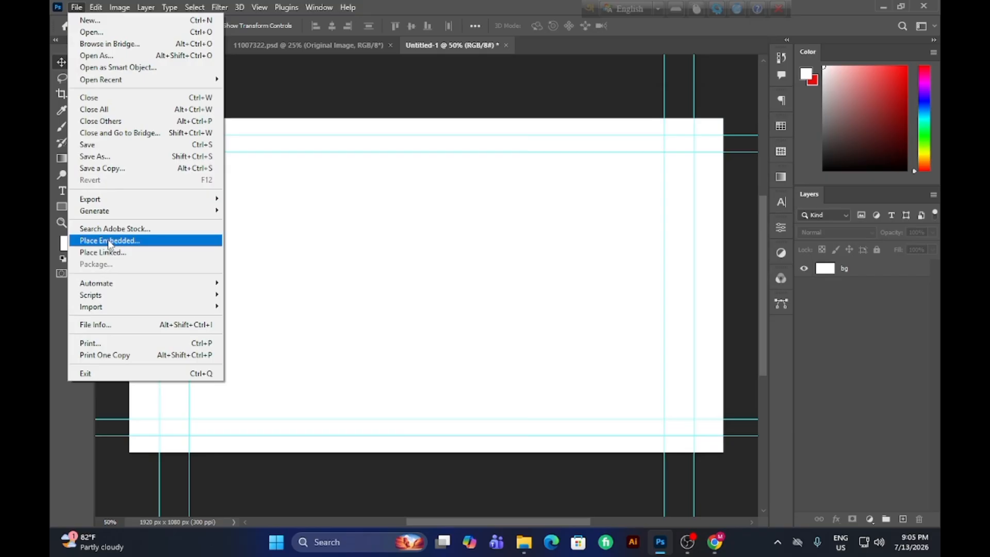
left_click(139, 245)
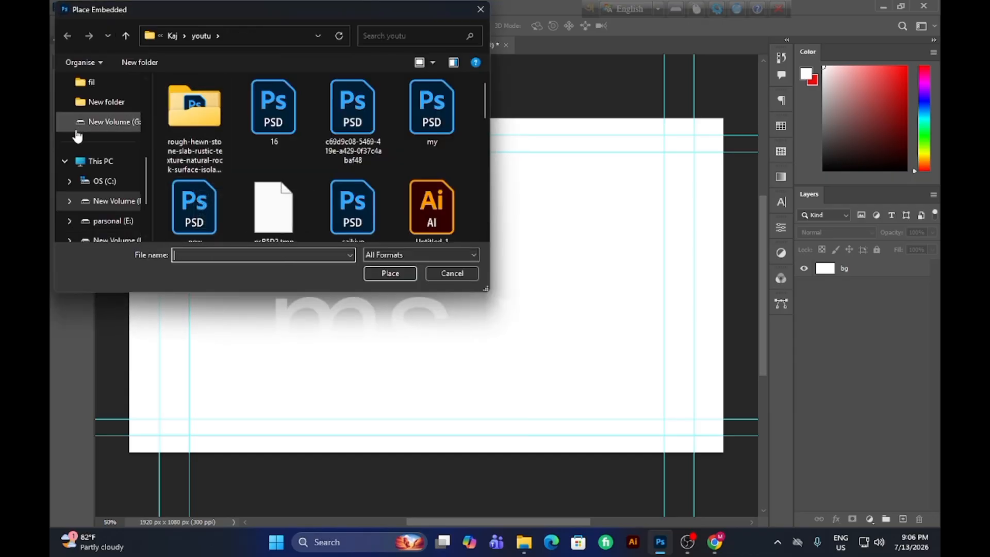
scroll(75, 141, "down", 1)
scroll(76, 147, "up", 2)
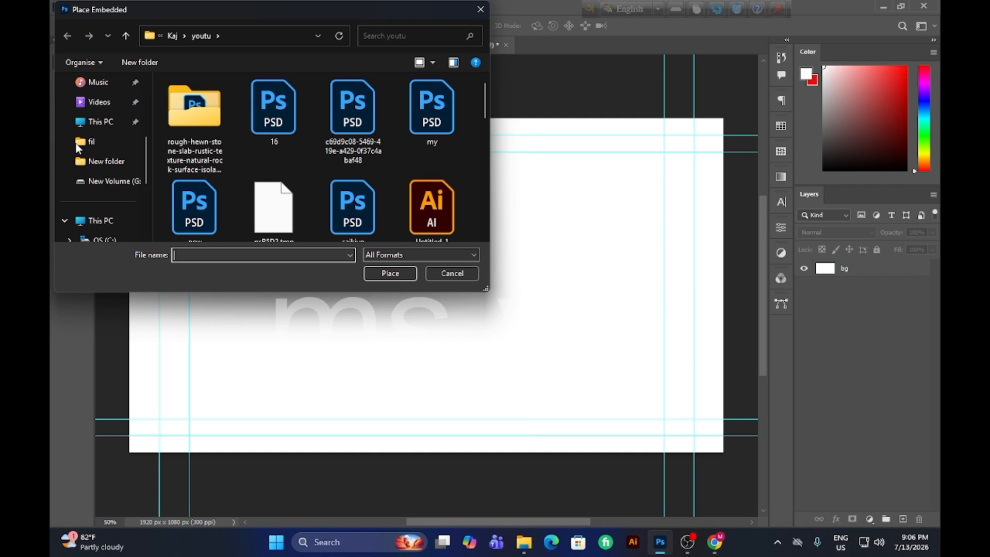
scroll(77, 148, "up", 2)
left_click(86, 142)
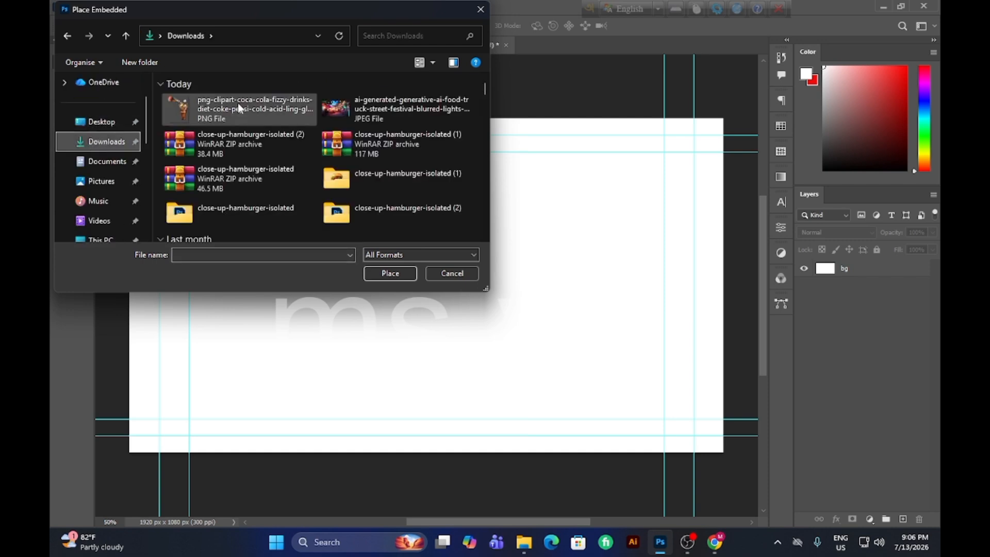
left_click(330, 111)
left_click(397, 274)
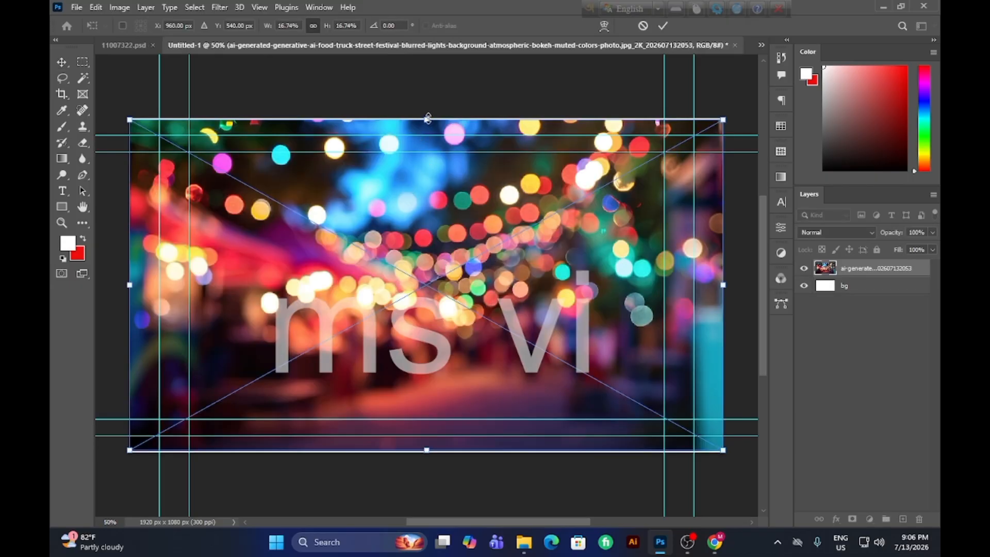
Scale the placed festival image up to about 17.28% so it covers the whole canvas, and commit the placement.
left_click_drag(428, 118, 429, 116)
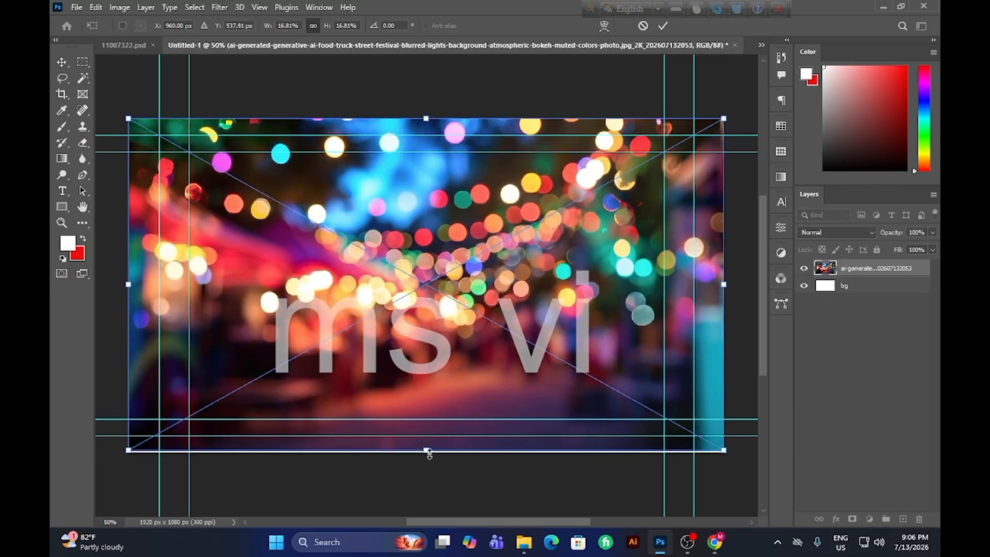
left_click_drag(428, 451, 428, 460)
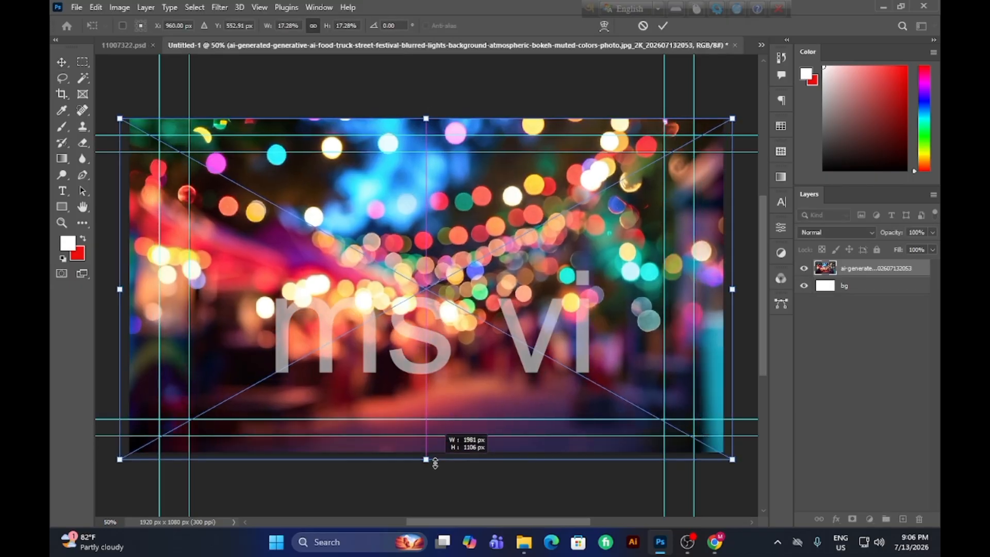
left_click(662, 26)
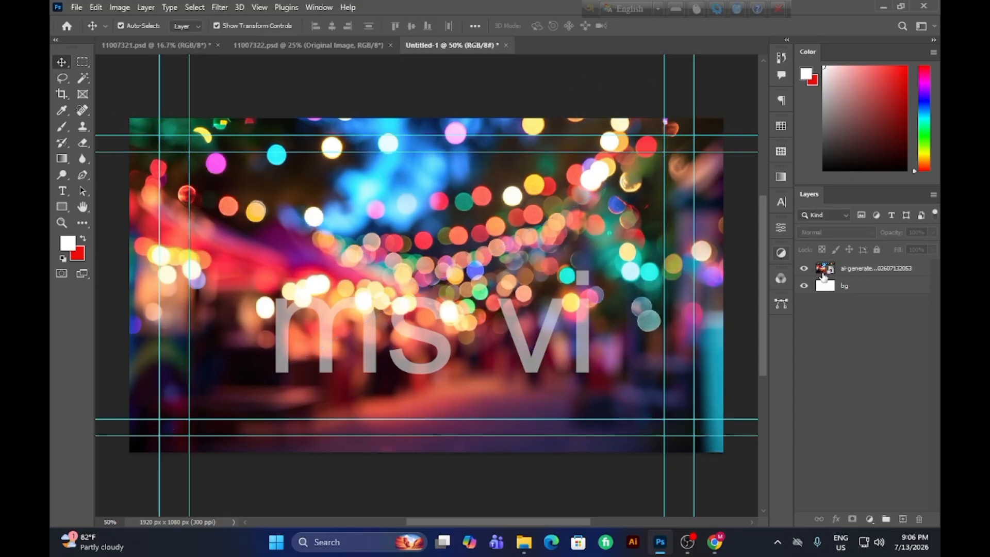
Group the placed festival image layer together with the white bg layer.
left_click(843, 272)
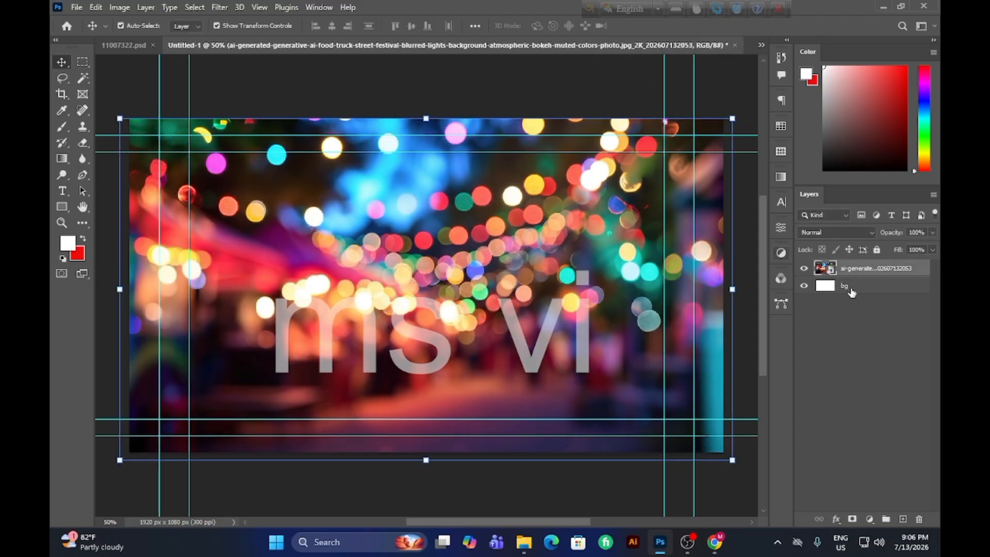
left_click(852, 292)
left_click(850, 267)
left_click_drag(850, 268, 864, 287)
left_click(855, 293)
left_click(863, 272)
left_click(864, 288, "shift")
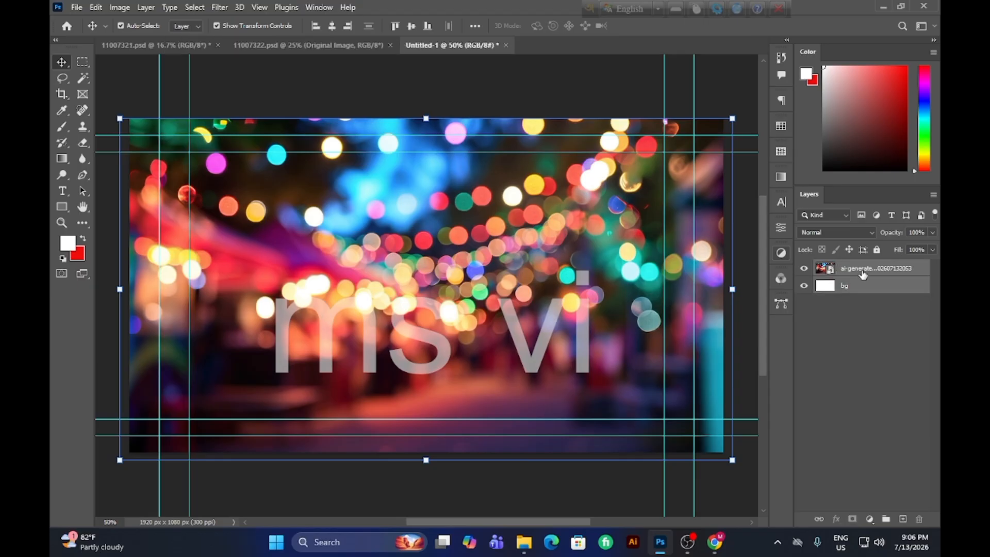
left_click(864, 273)
left_click(860, 286, "ctrl")
key("ctrl+g")
Rename the new layer group bg.
double_click(858, 267)
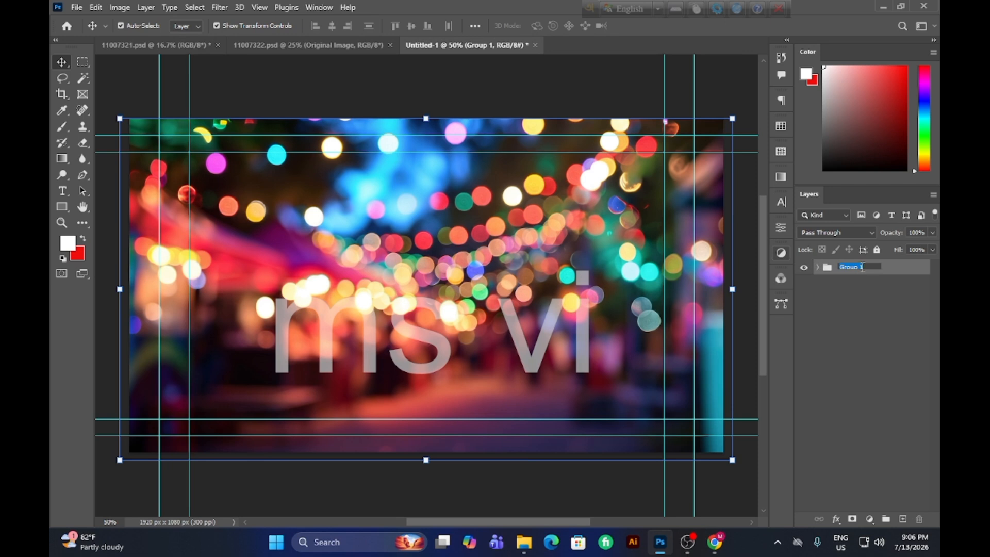
type("bd")
key("Return")
Delete the white bg layer inside the bg group and collapse the group.
left_click(817, 268)
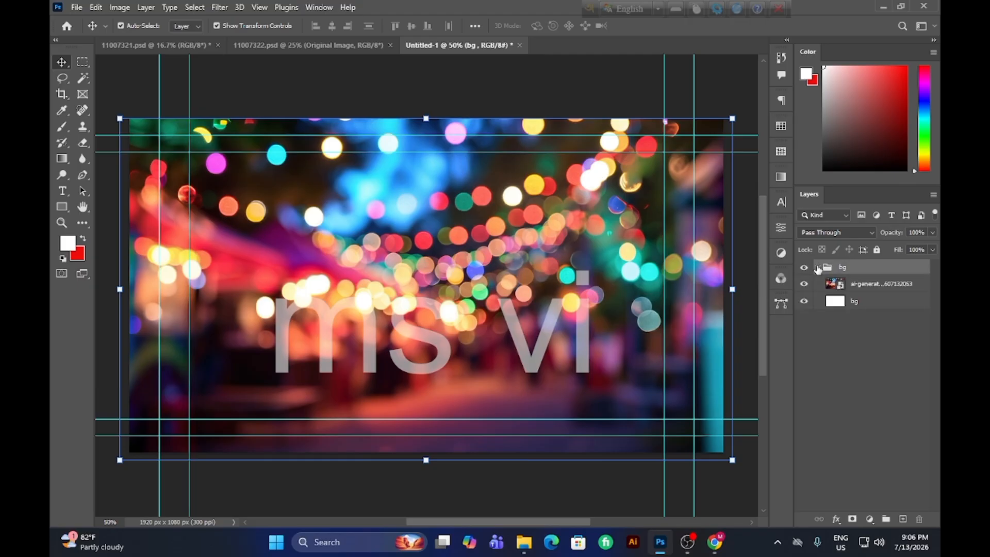
left_click(852, 303)
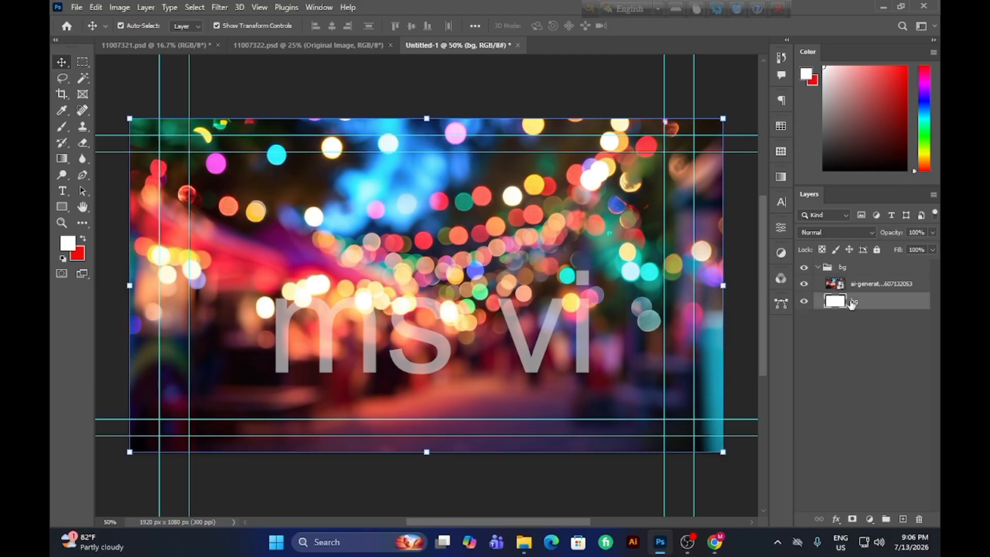
key("Delete")
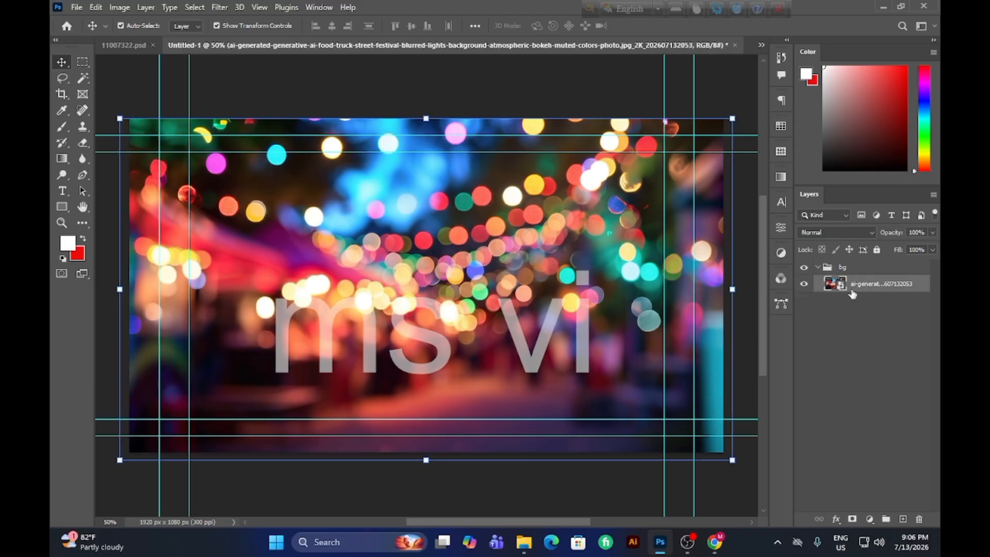
left_click(817, 267)
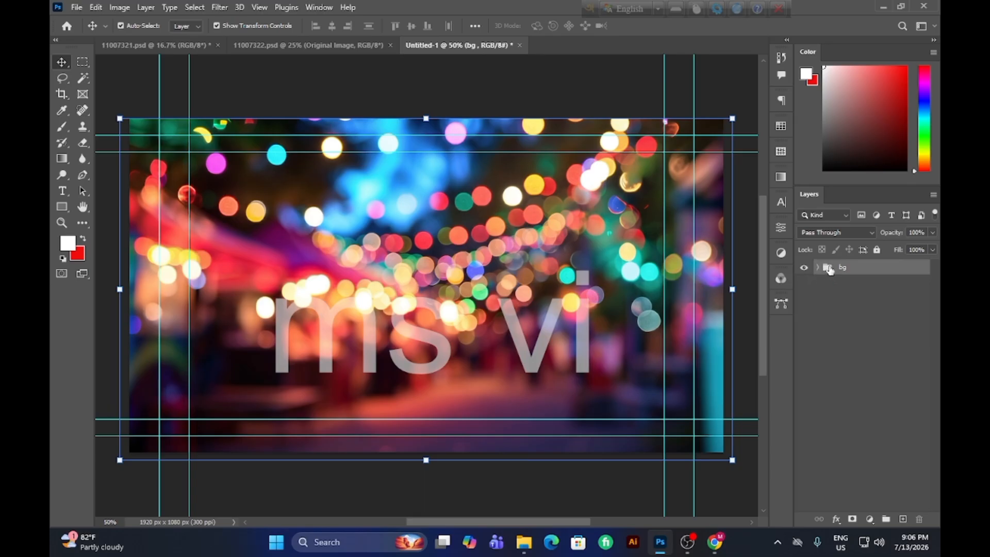
Lock the bg group and add a new empty layer above it.
left_click(878, 250)
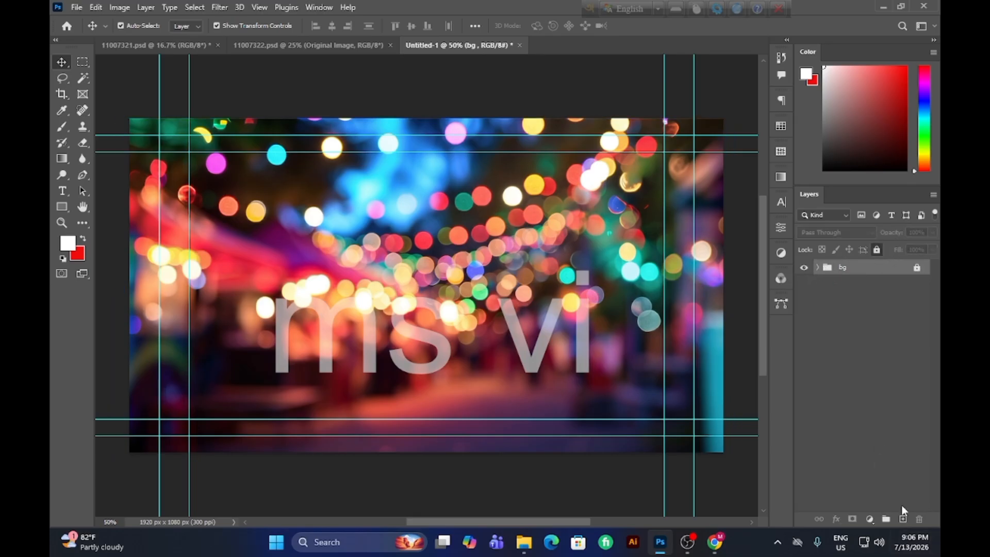
left_click(903, 519)
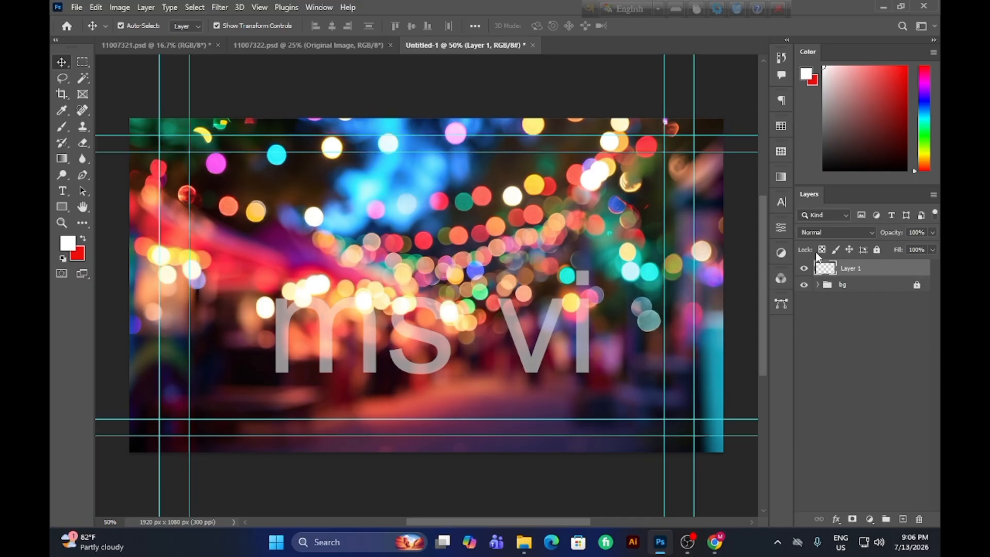
Rename the new empty layer above the bg group Imag.
double_click(852, 270)
left_click(849, 322)
left_click(849, 321)
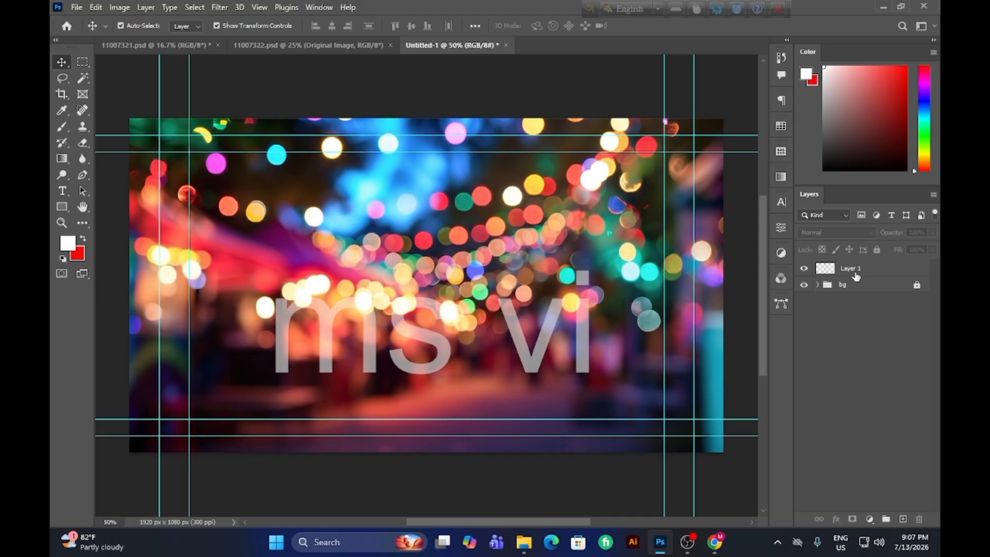
left_click(856, 273)
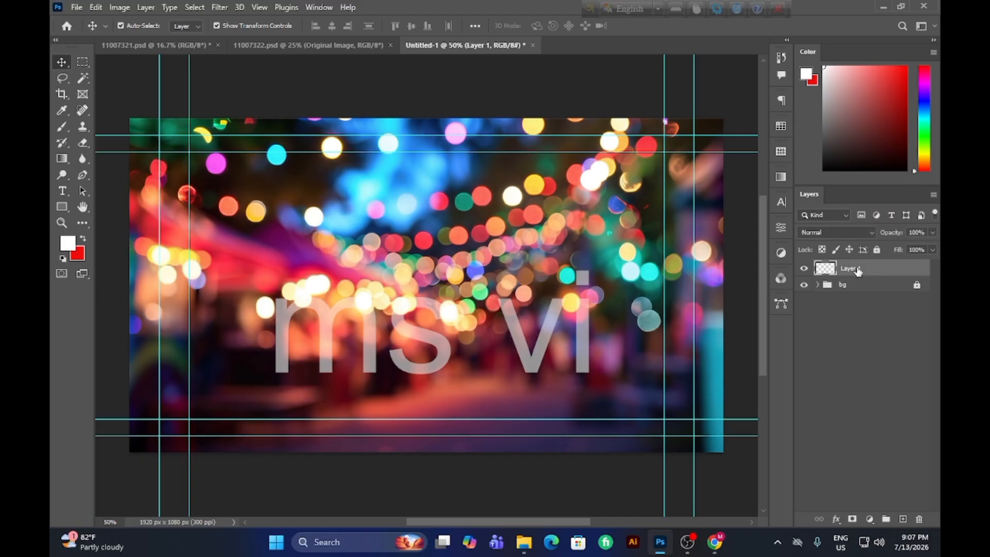
double_click(857, 268)
key("BackSpace")
type("Imag")
key("Return")
double_click(849, 268)
left_click(878, 268)
key("Return")
Put the Imag layer into a new group and name the group imag.
key("ctrl+g")
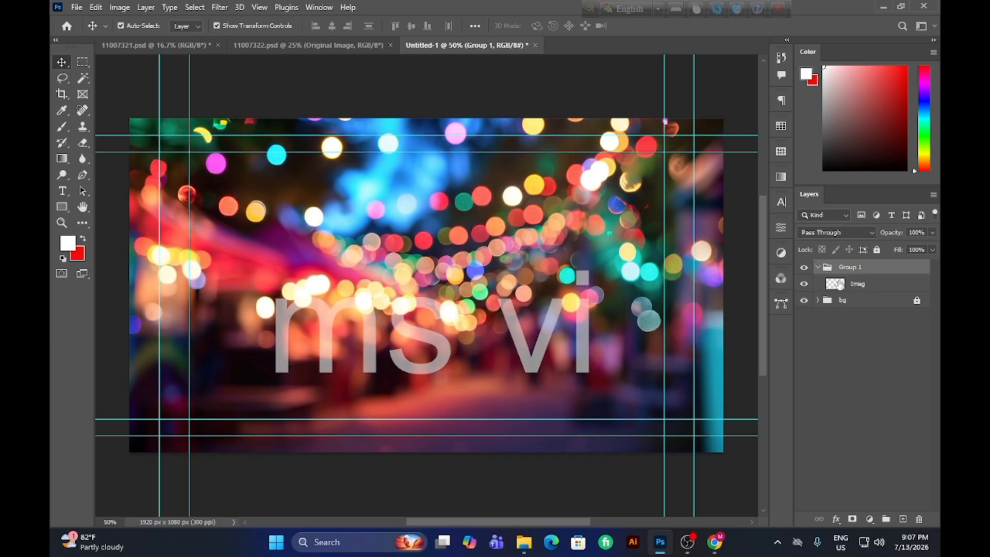
double_click(848, 268)
key("BackSpace")
key("Return")
Place the png-clipart-coca-cola PNG from Downloads as an embedded image in the imag group.
left_click(859, 284)
left_click(79, 10)
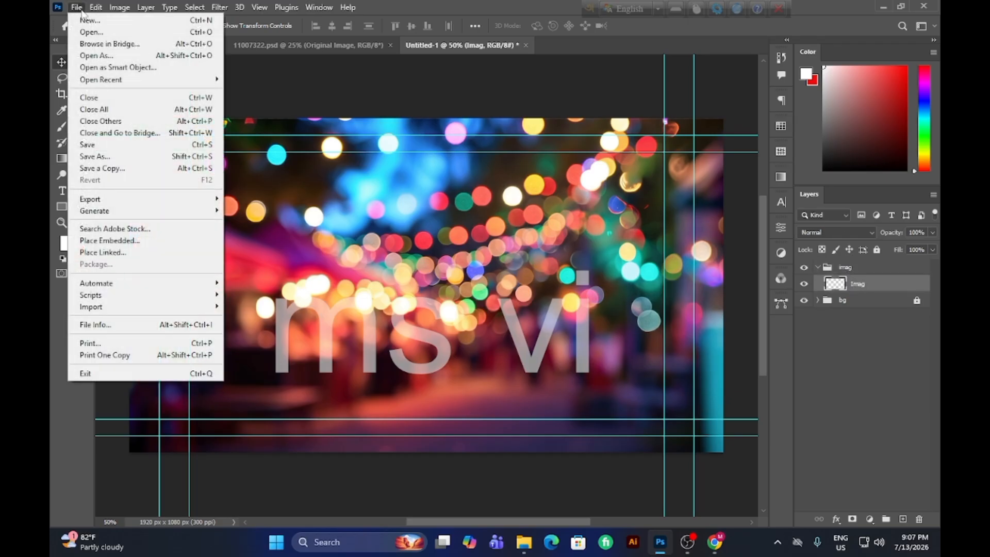
left_click(108, 241)
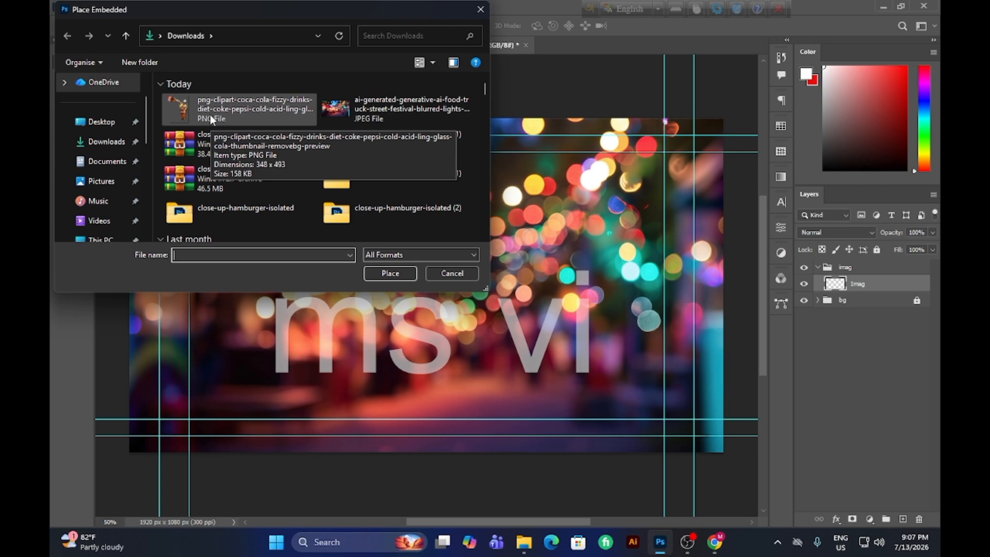
left_click(390, 274)
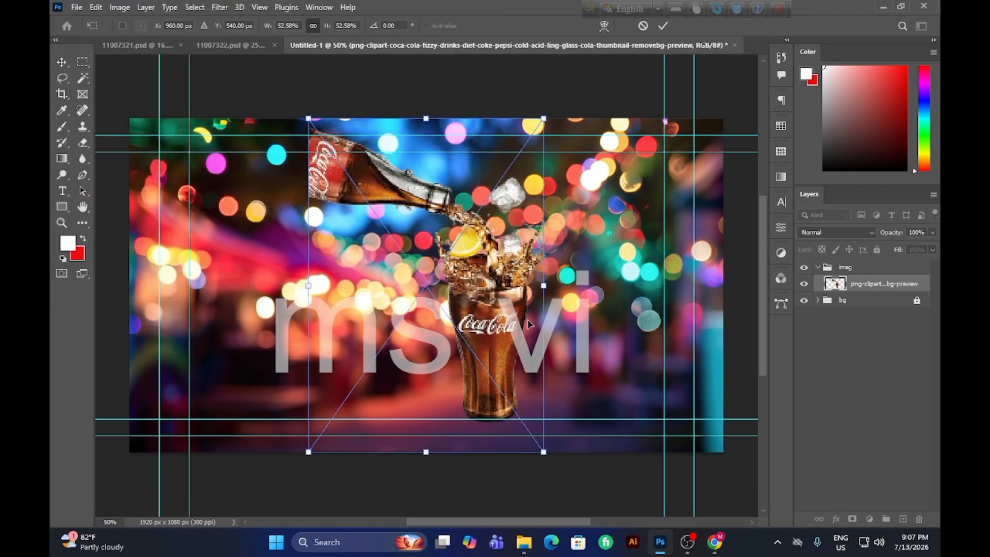
Position the Coca-Cola bottle and glass along the canvas's left side, with the glass base at the lower edge.
left_click_drag(511, 287, 331, 295)
left_click_drag(328, 335, 290, 363)
left_click_drag(275, 324, 303, 324)
left_click(663, 26)
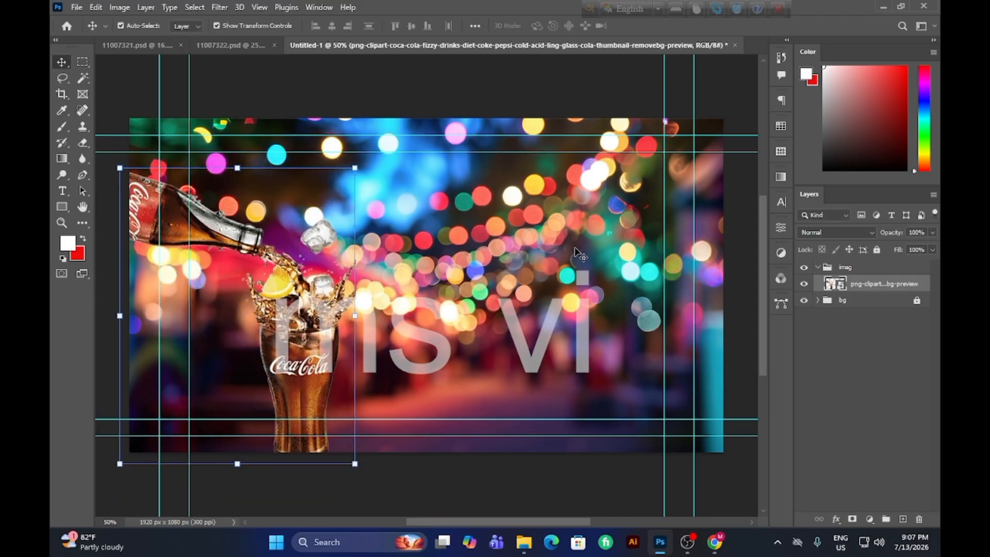
left_click(441, 109)
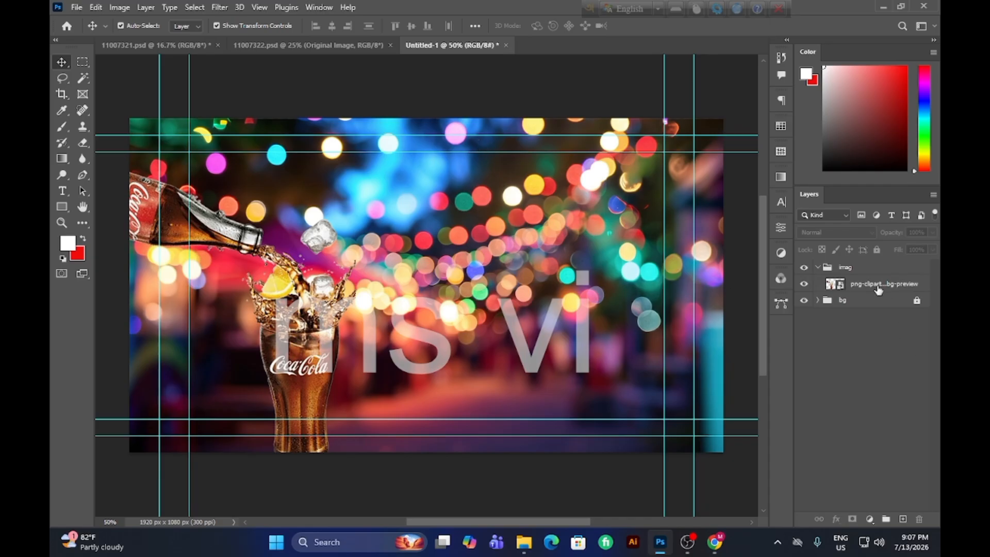
Add a new empty layer above the Coca-Cola image in the imag group.
left_click(881, 285)
left_click(903, 519)
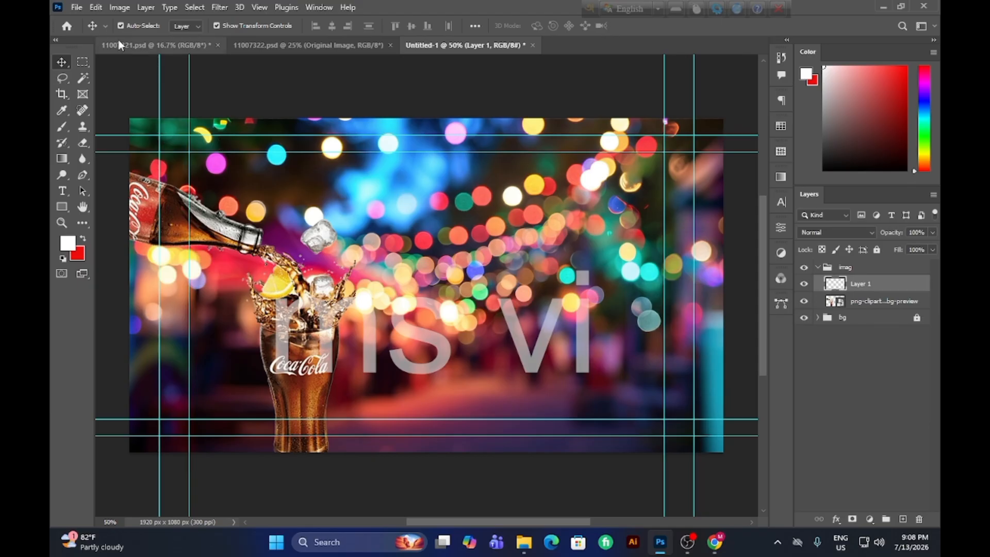
left_click(76, 8)
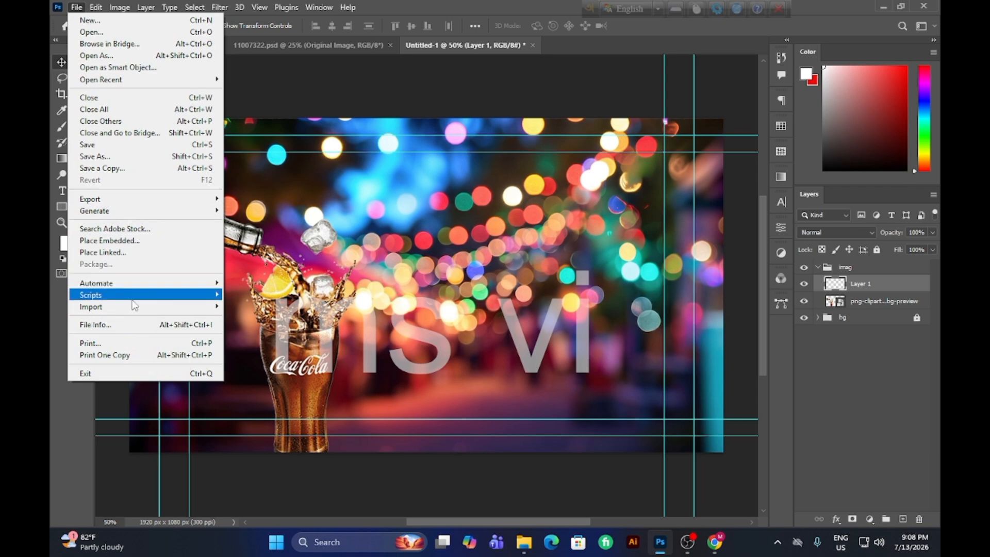
left_click(132, 241)
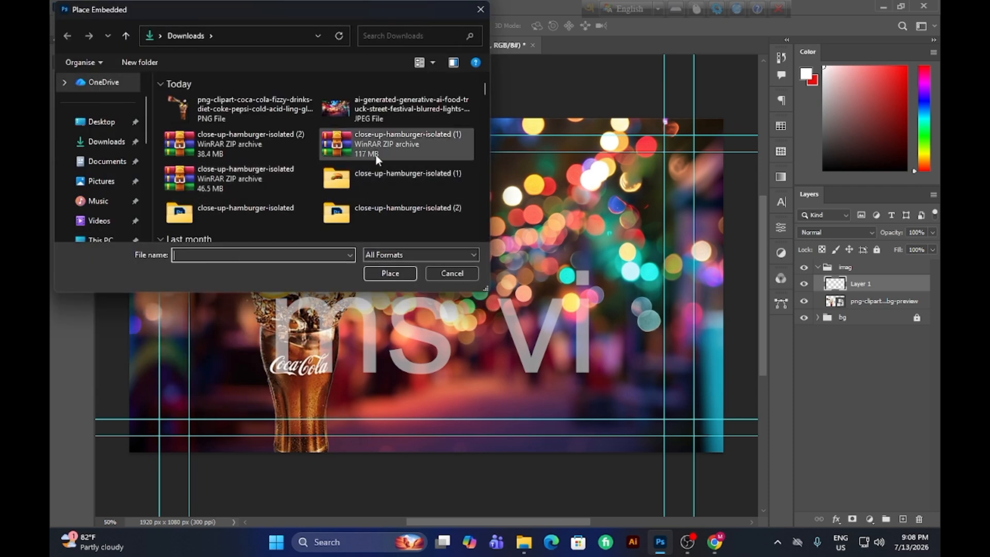
left_click(480, 10)
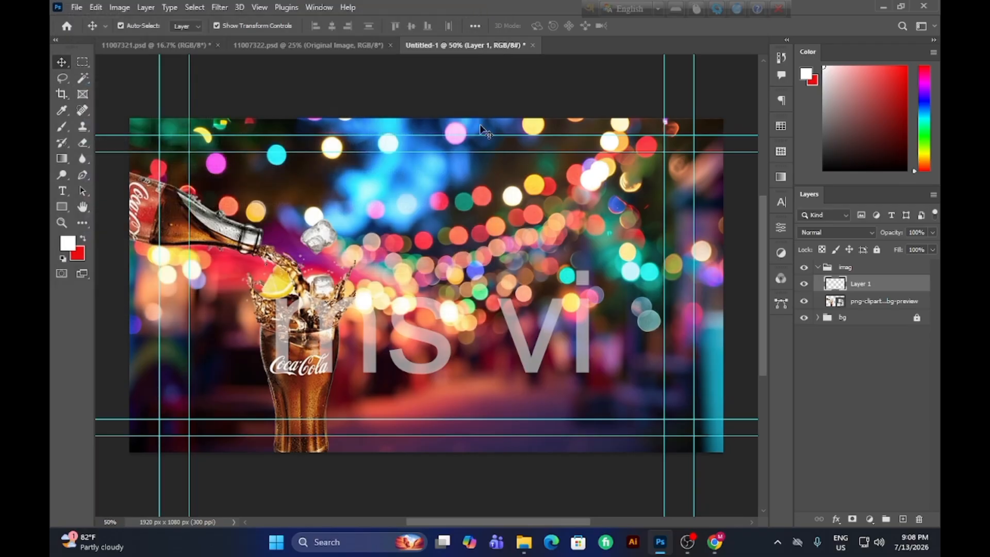
Copy the photo - no background burger layer from 11007322.psd into the Untitled-1 document.
left_click(352, 49)
left_click_drag(483, 192, 518, 120)
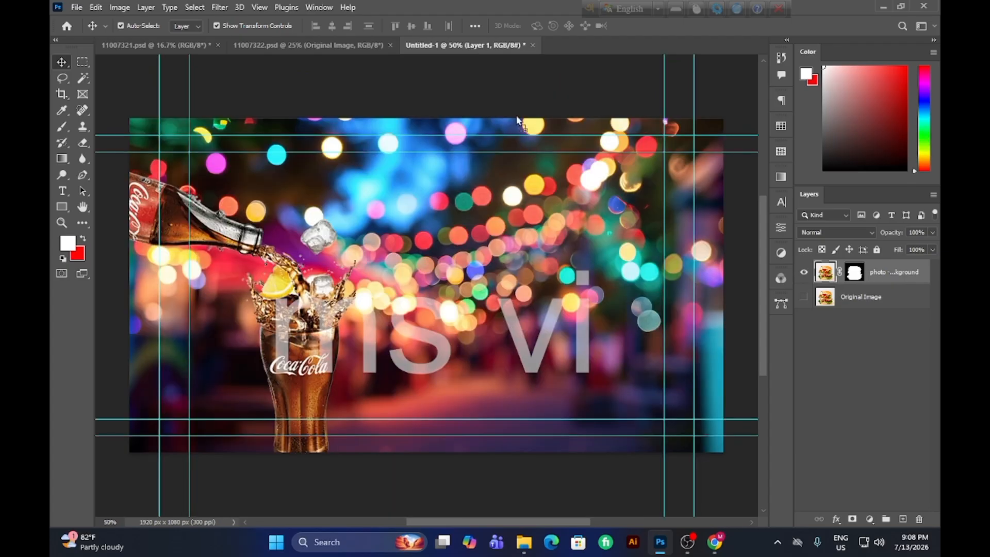
left_click_drag(425, 323, 393, 173)
left_click_drag(493, 362, 443, 255)
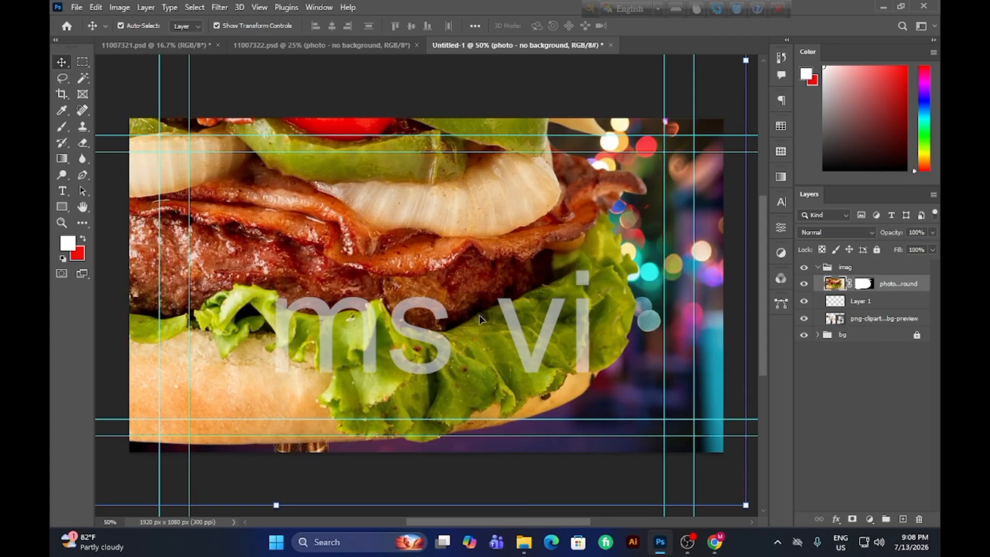
Scale the burger down to 42.59% and position it just right of the cola glass, within the canvas height.
left_click_drag(560, 456, 417, 384)
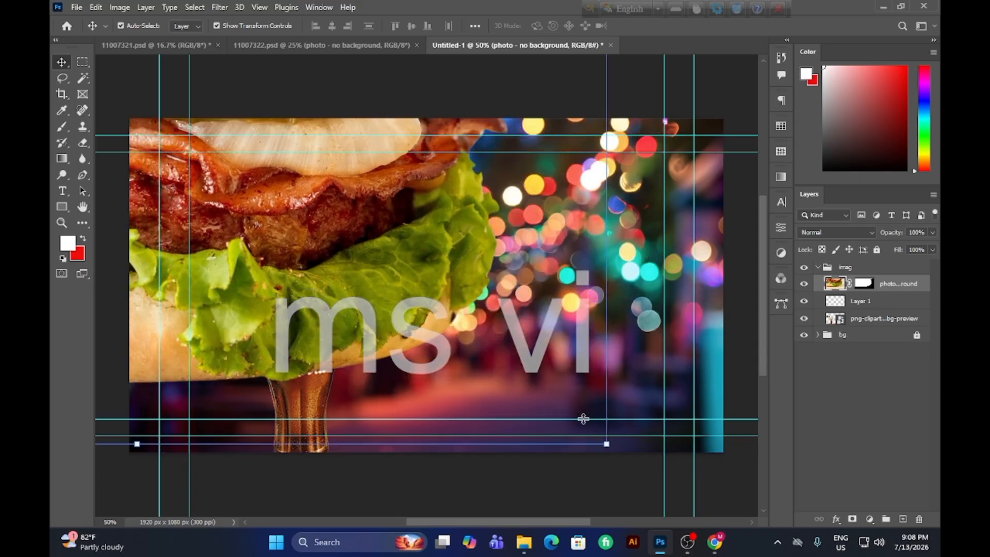
left_click_drag(606, 445, 405, 254)
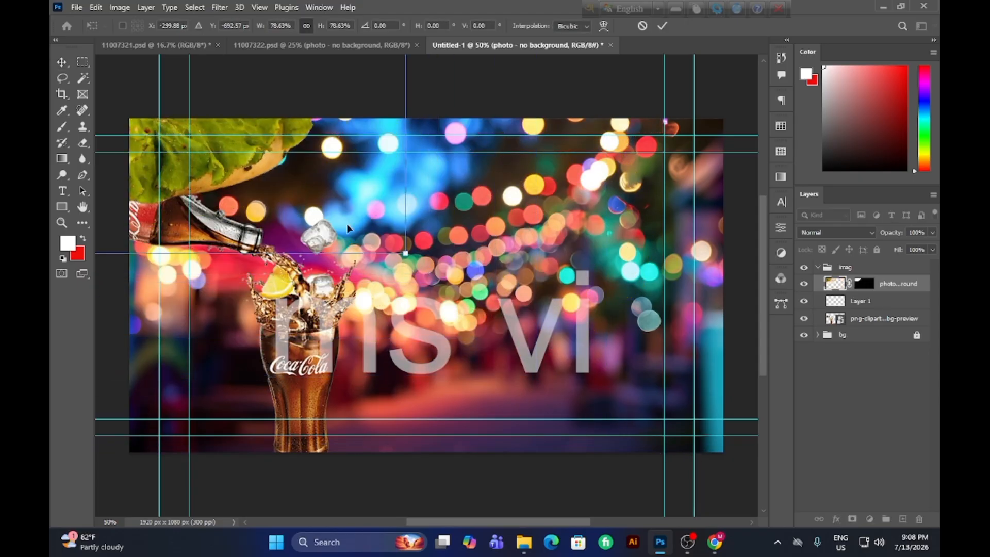
left_click_drag(271, 194, 629, 457)
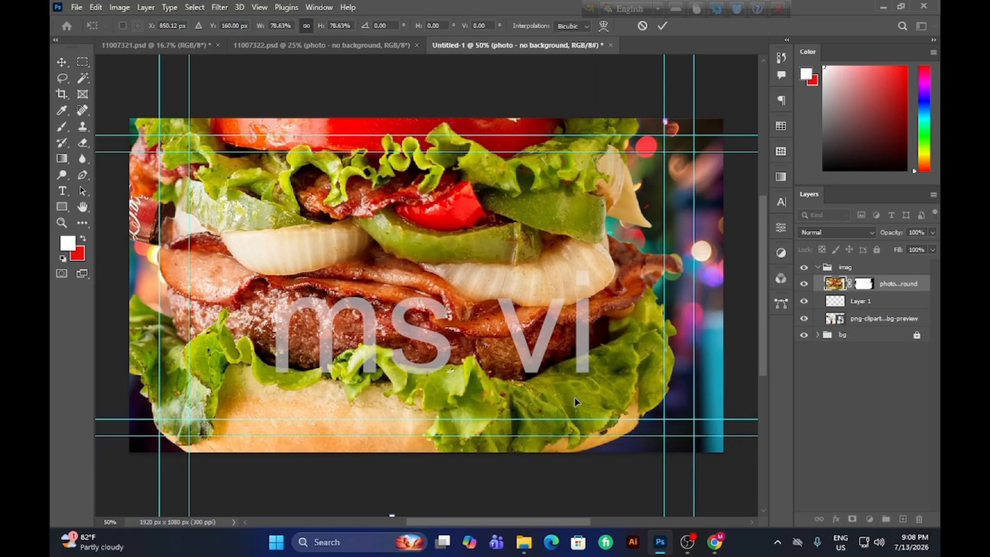
left_click_drag(572, 397, 474, 283)
left_click_drag(661, 402, 390, 460)
left_click_drag(666, 470, 505, 286)
left_click_drag(430, 180, 451, 261)
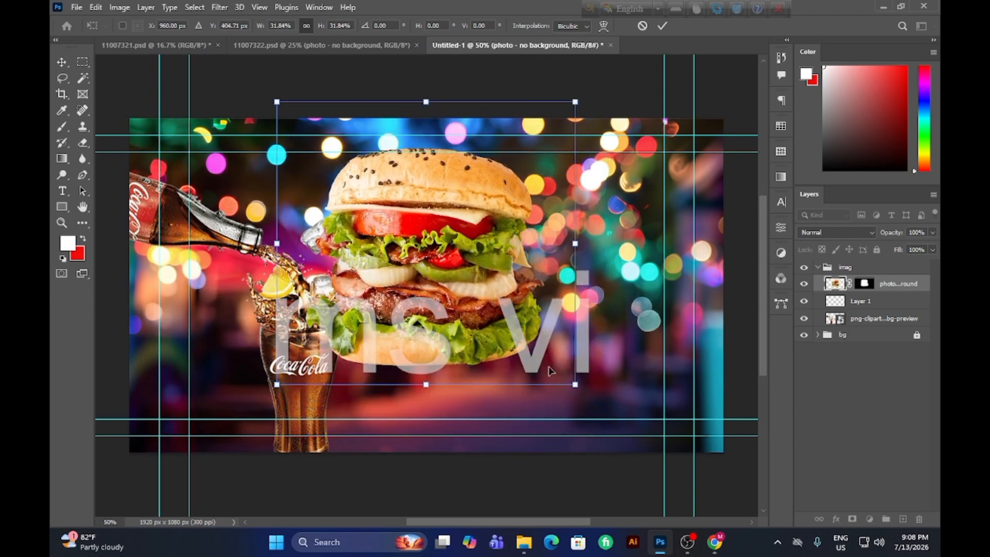
left_click_drag(576, 385, 679, 480)
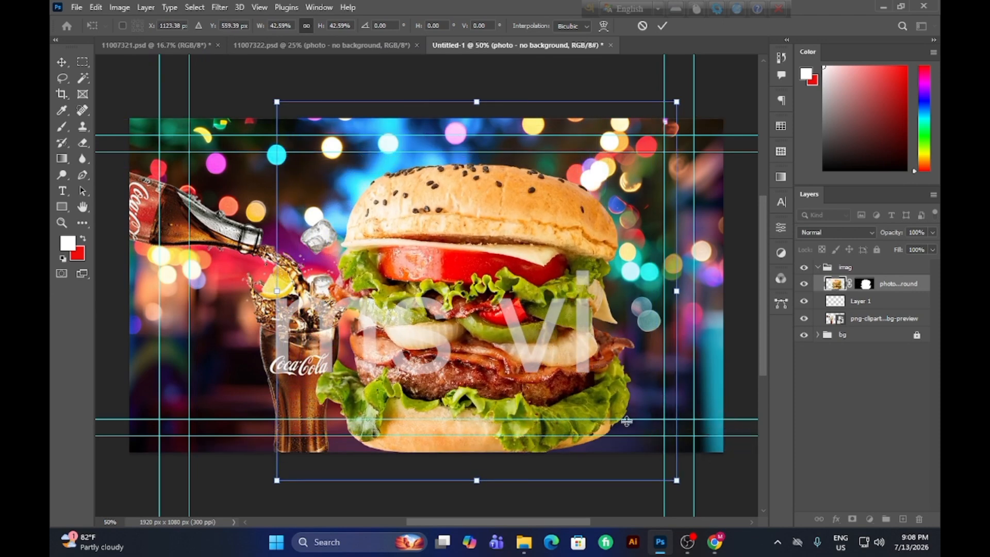
mouse_move(503, 361)
left_mouse_down()
mouse_move(484, 338)
mouse_move(490, 353)
left_mouse_up()
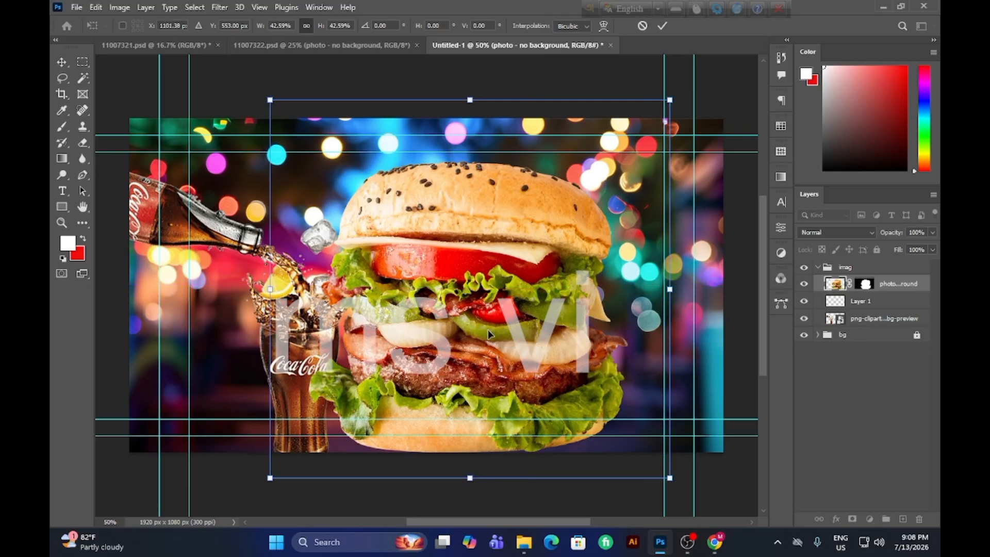
Move the burger layer below the Coca-Cola layer and delete the empty Layer 1.
left_click_drag(900, 293, 890, 324)
left_click(885, 285)
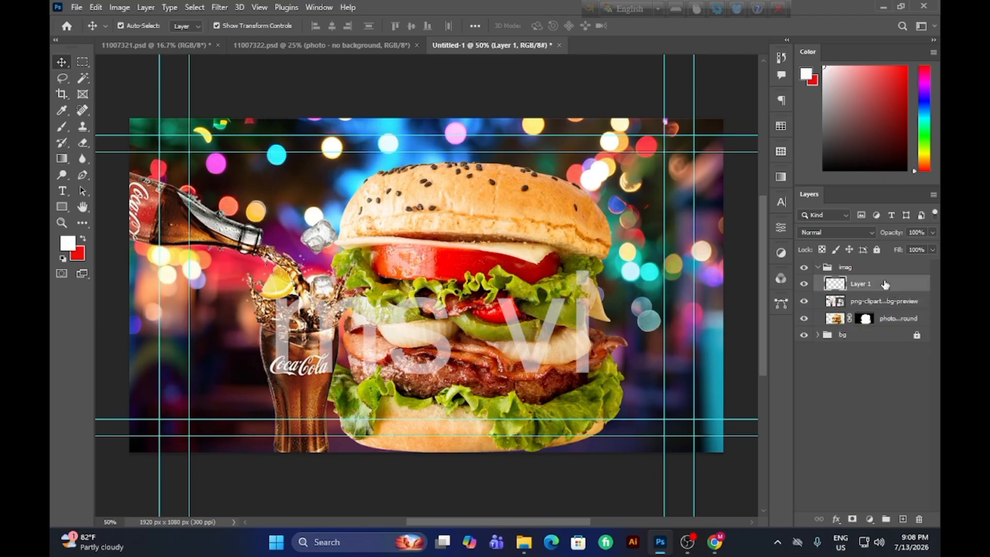
key("Delete")
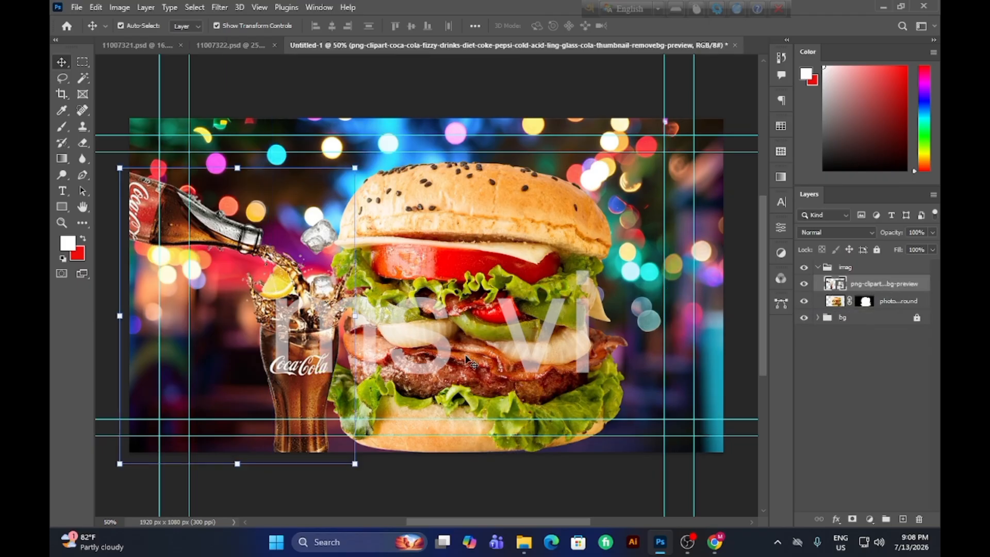
left_click(480, 491)
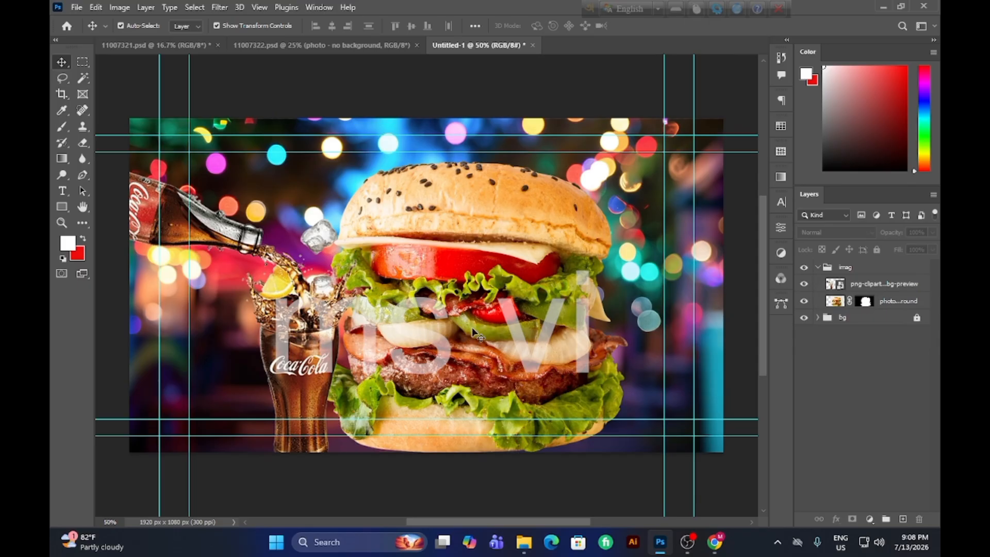
Shift the burger left behind the cola glass and move the Coca-Cola image further toward the canvas's left edge.
left_click_drag(475, 332, 396, 334)
left_click(176, 247)
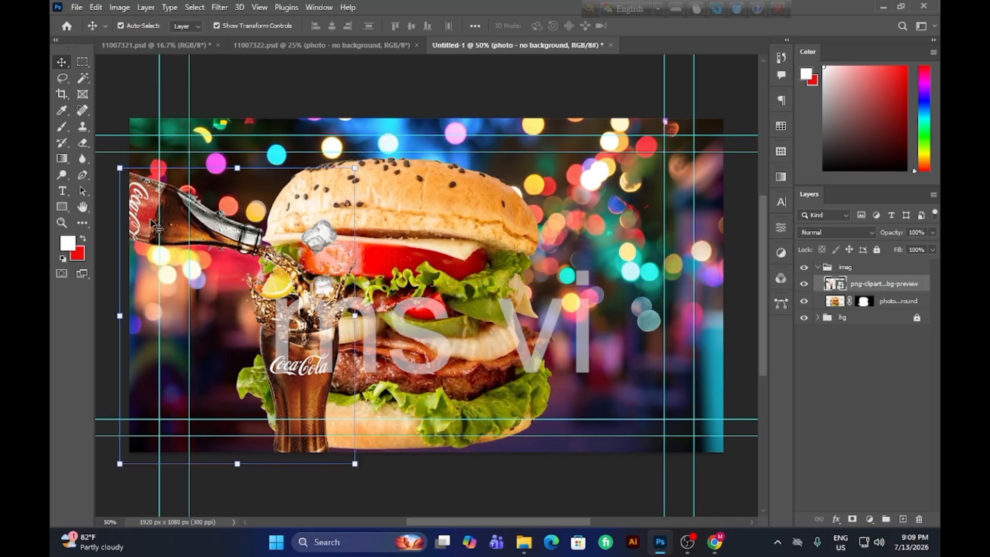
left_click_drag(308, 345, 274, 351)
Nudge the burger slightly right beside the cola glass and scale it to 96.99%.
left_click_drag(465, 393, 489, 395)
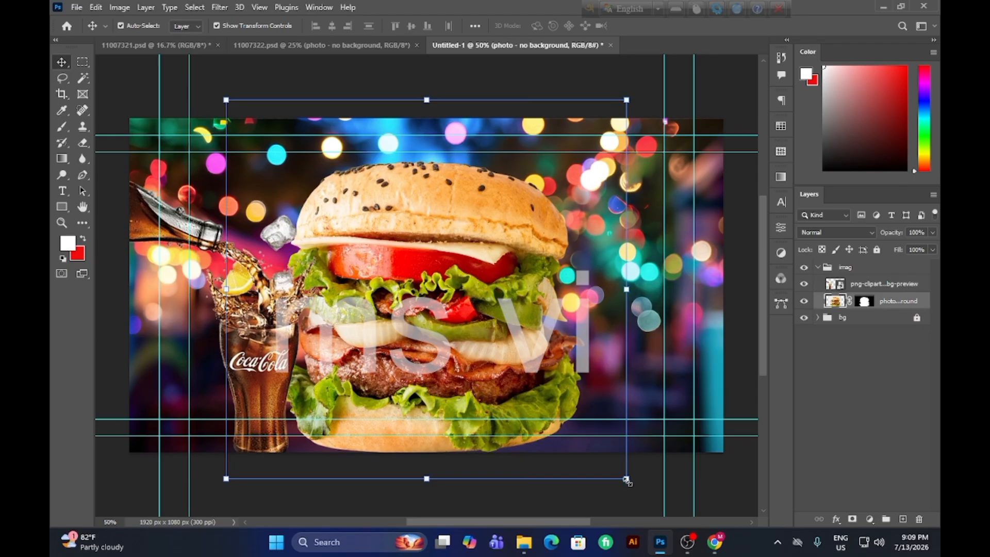
left_click_drag(627, 480, 614, 468)
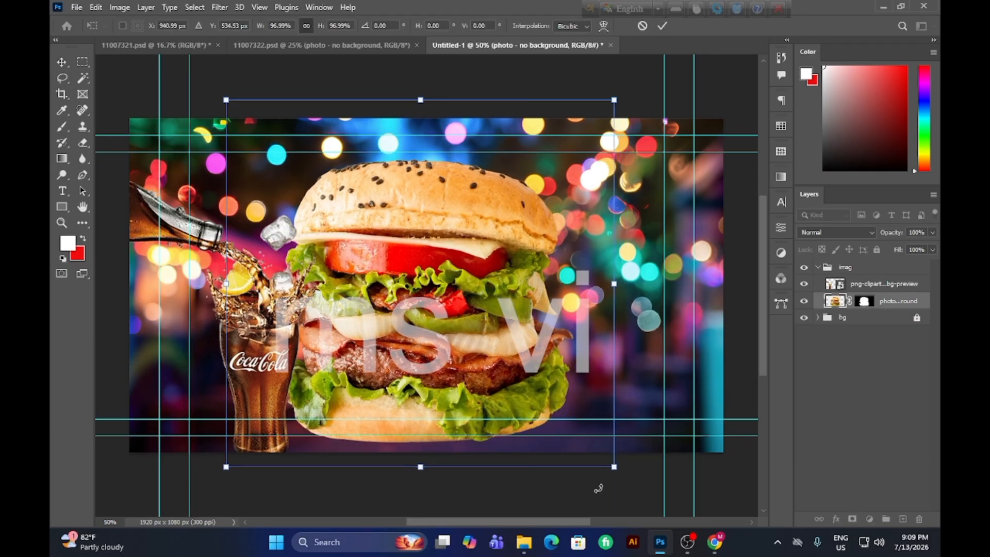
left_click(662, 26)
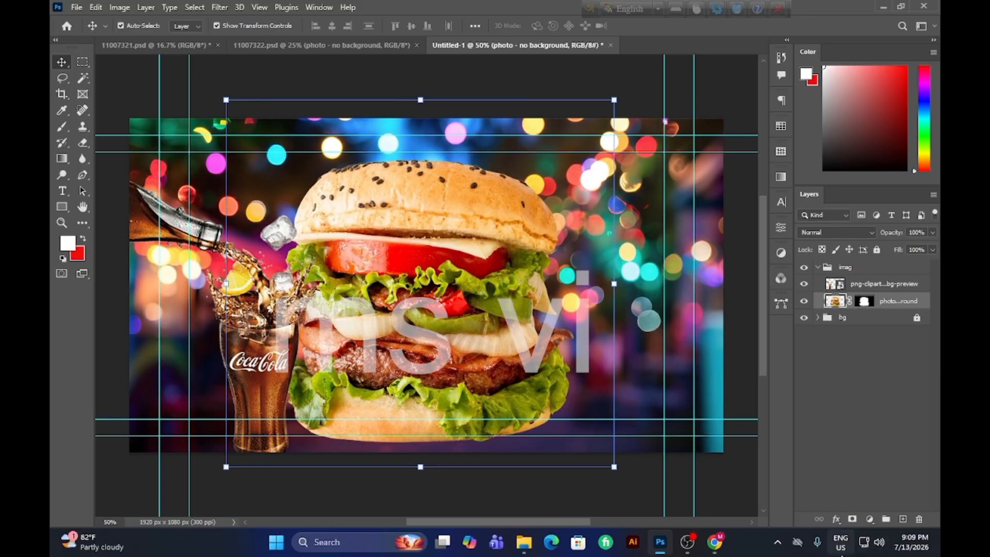
Add a new empty layer and place it directly below the burger layer in the imag group.
left_click(903, 519)
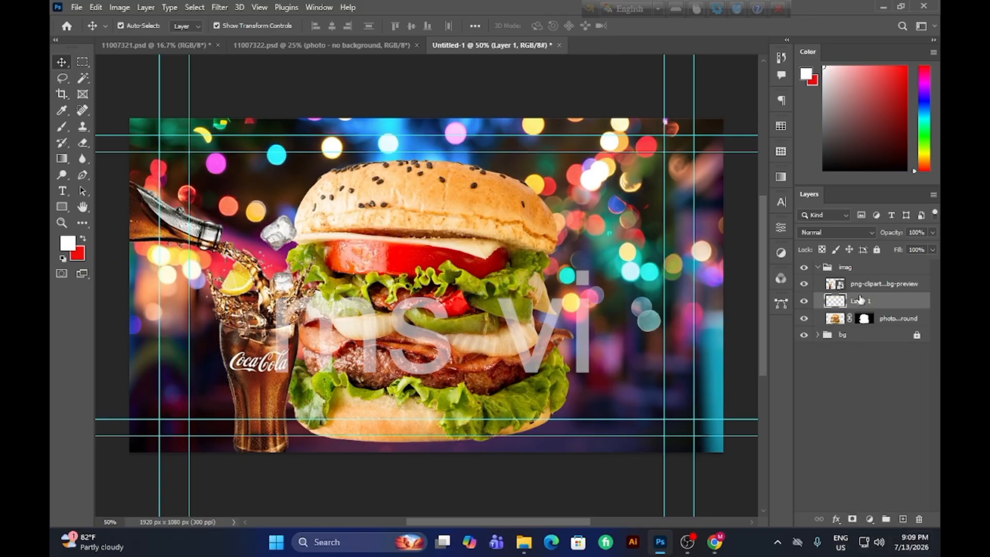
left_click_drag(859, 300, 872, 325)
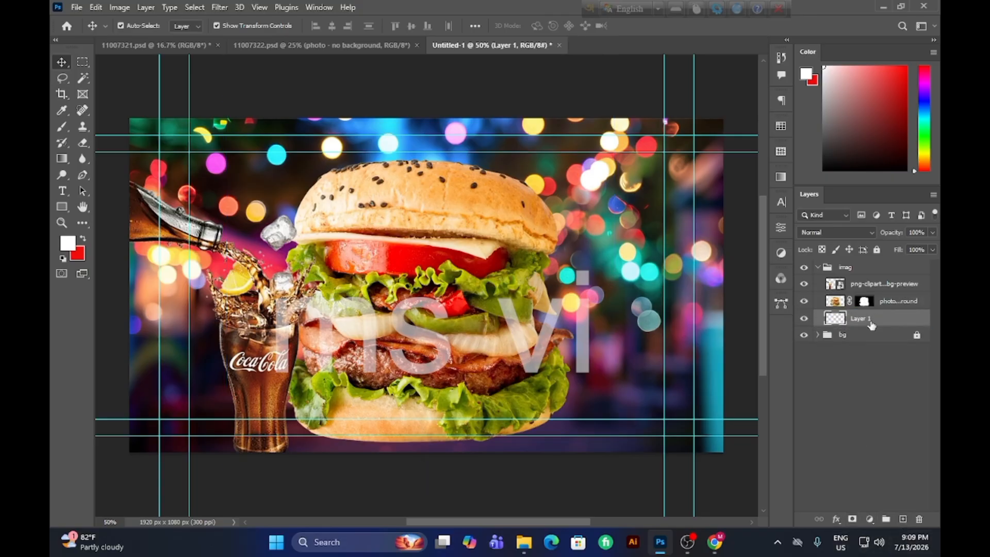
Set up the Brush tool with a flattened elliptical soft tip and enlarge it to 1300 px.
left_click(67, 77)
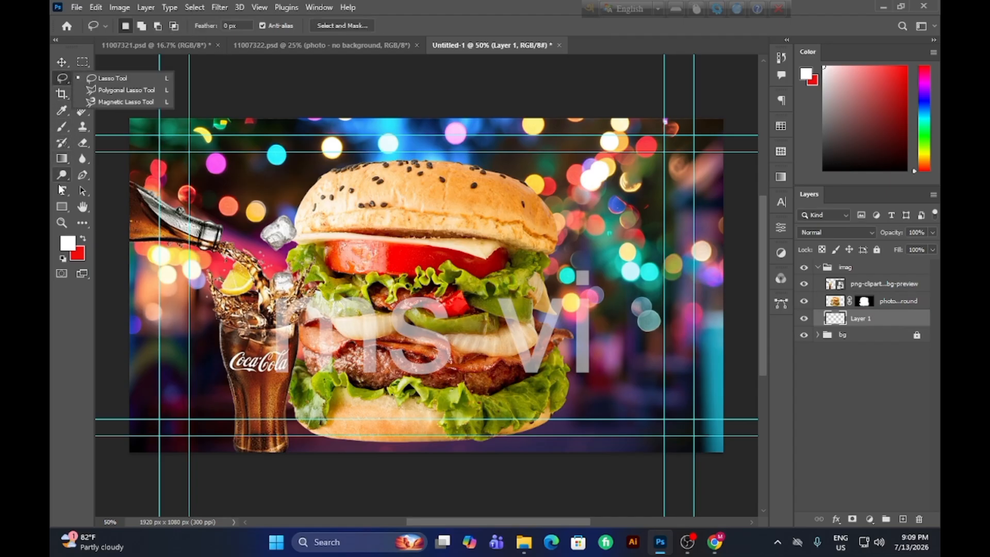
left_click(63, 128)
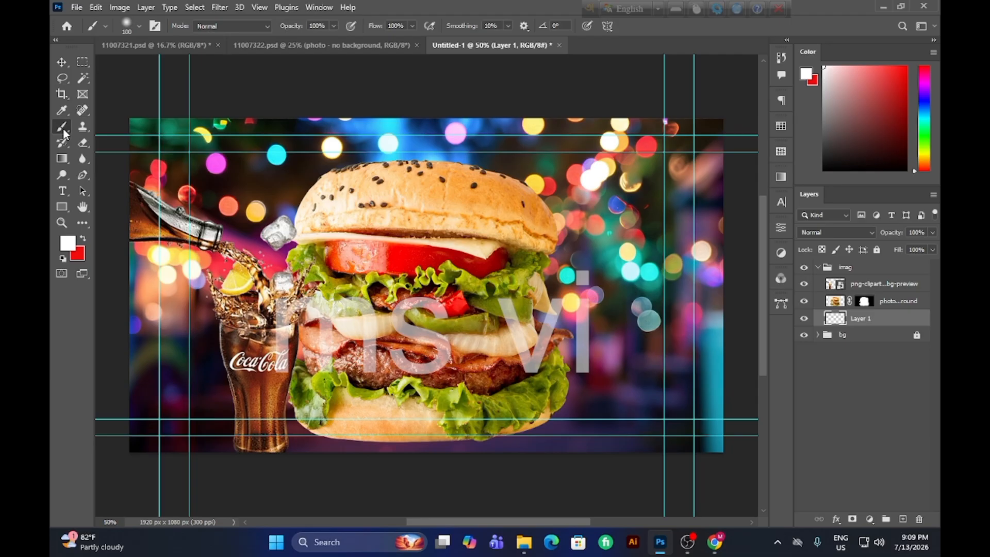
right_click(63, 128)
left_click(120, 129)
left_click(103, 26)
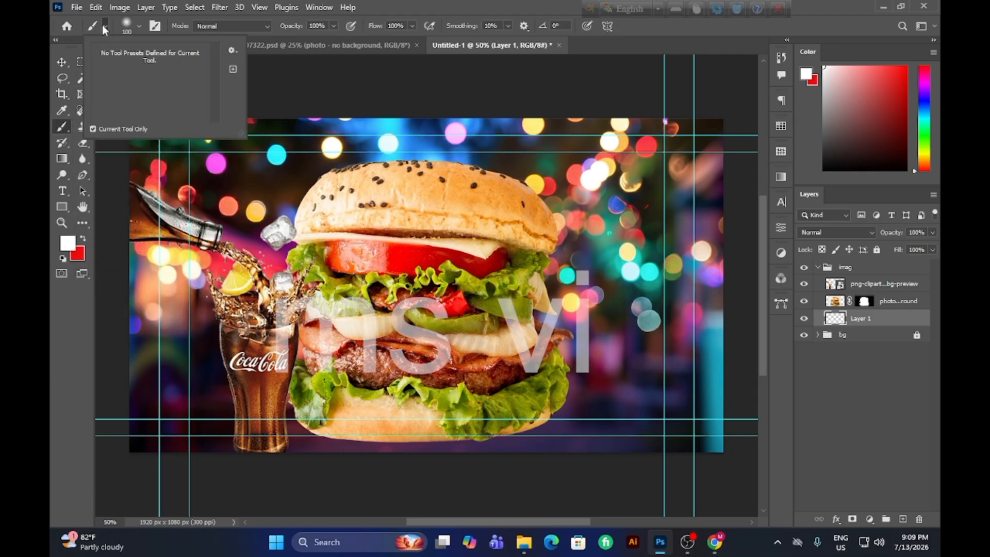
left_click(139, 26)
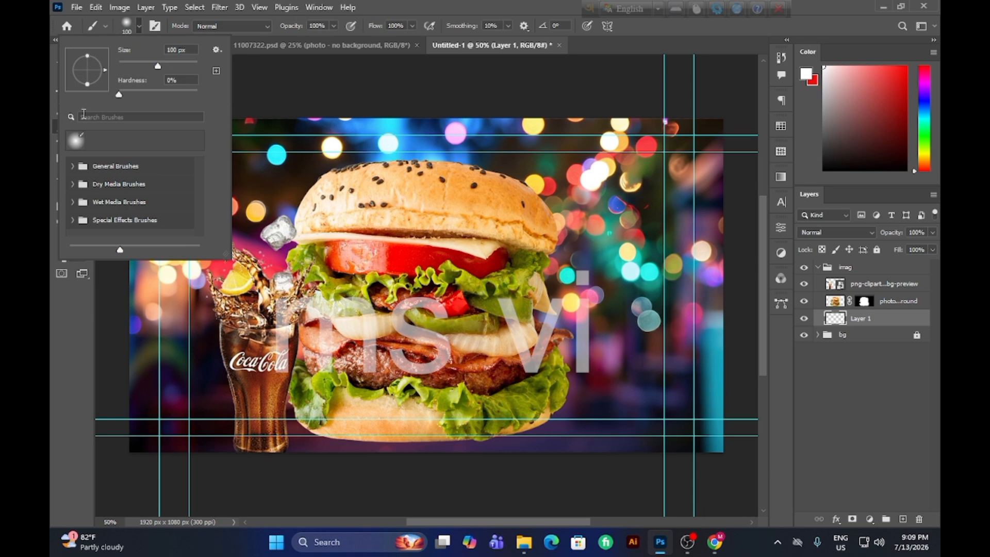
left_click_drag(88, 86, 86, 79)
left_click(274, 98)
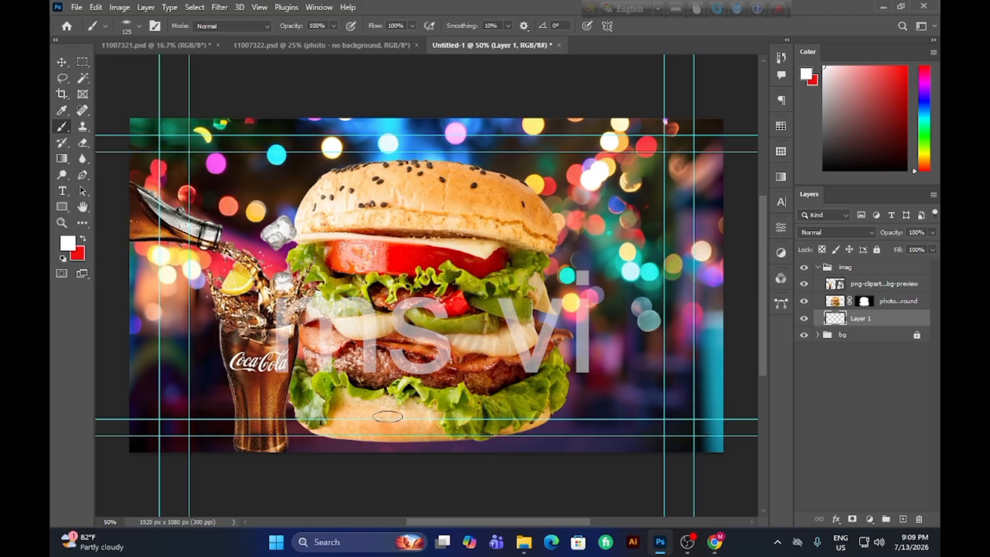
key("bracketright")
key("bracketright")
key("bracketright")
key("bracketright")
key("bracketright")
key("bracketright")
key("bracketright")
key("bracketright")
key("bracketright")
key("bracketright")
key("bracketright")
key("bracketright")
key("bracketright")
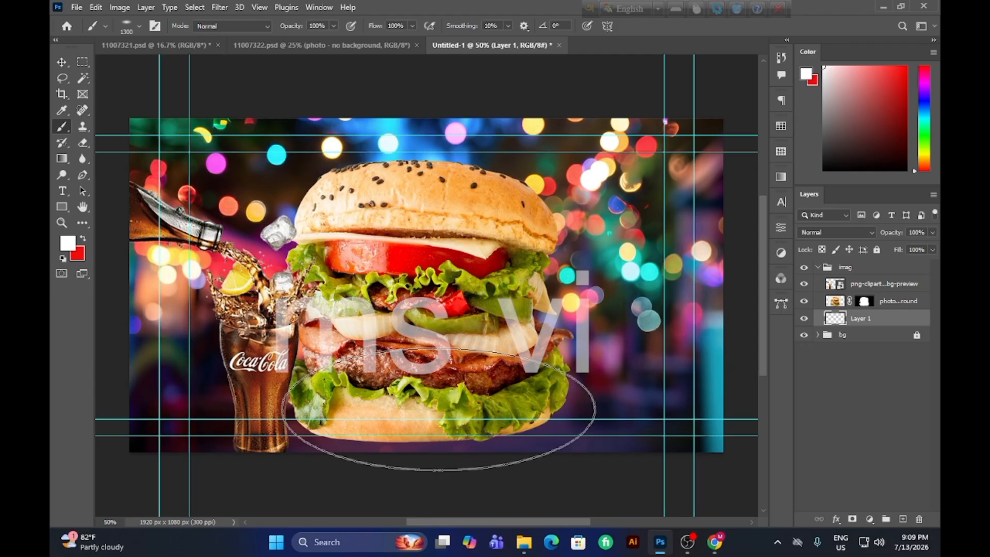
Try painting a soft white glow beneath the burger on the empty layer, and undo it.
mouse_move(439, 409)
left_mouse_down()
mouse_move(441, 428)
mouse_move(430, 427)
left_mouse_up()
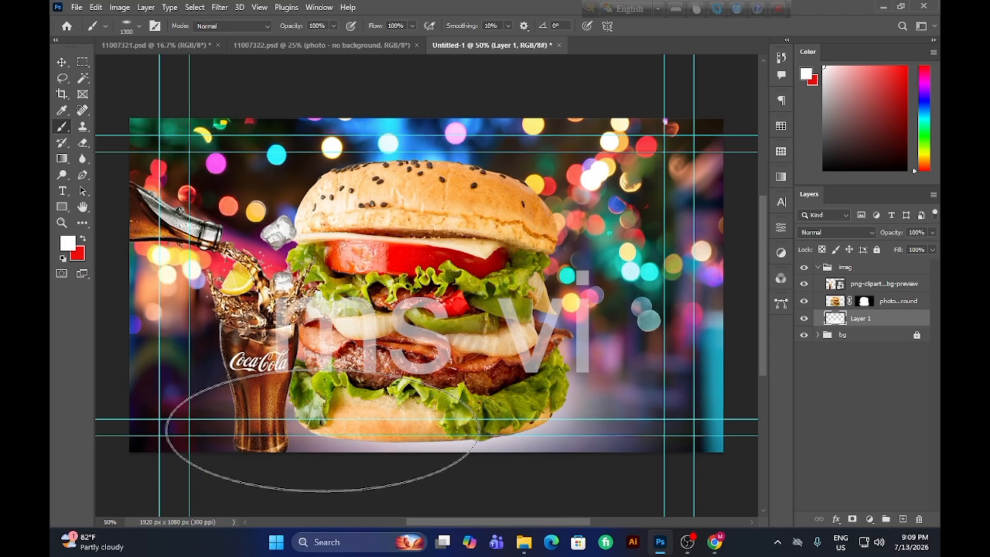
key("ctrl+z")
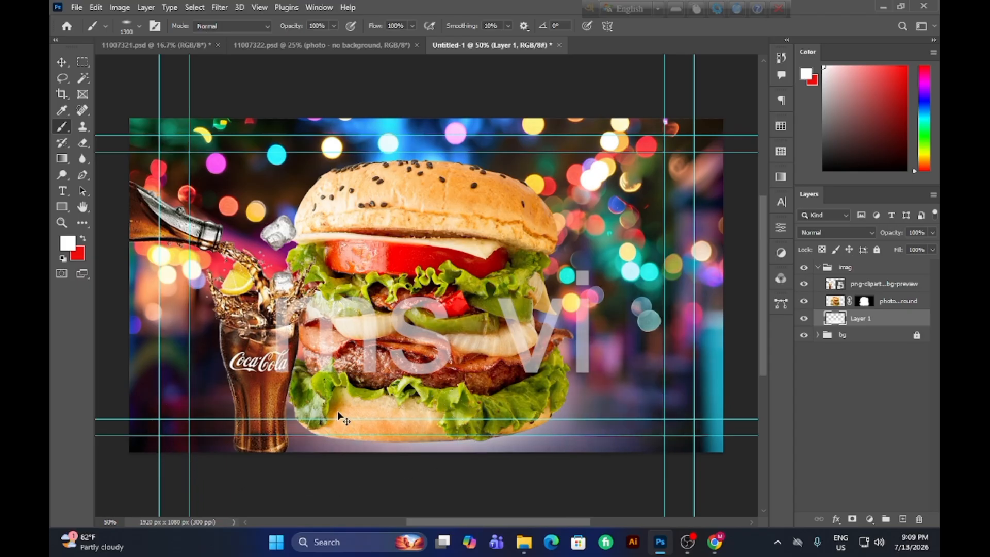
key("ctrl+z")
Set the foreground color to #0d0d0d and paint a soft dark shadow beneath the burger along the canvas's lower edge on Layer 1.
left_click(73, 248)
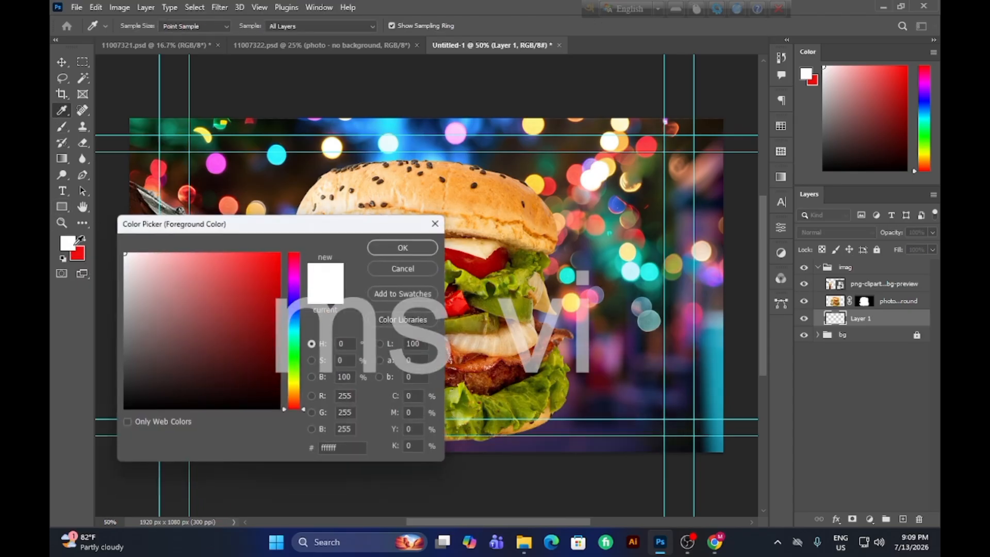
left_click_drag(160, 410, 112, 415)
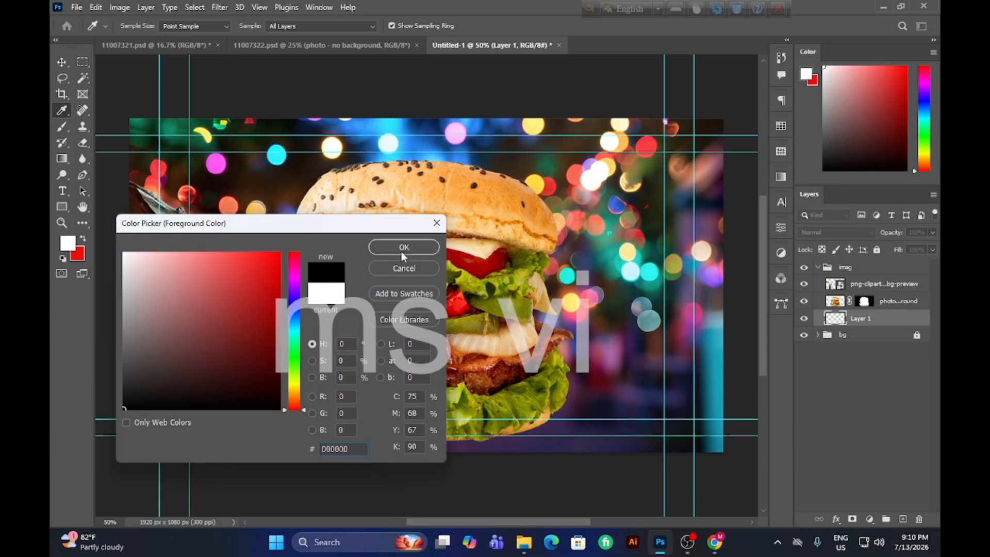
left_click(128, 402)
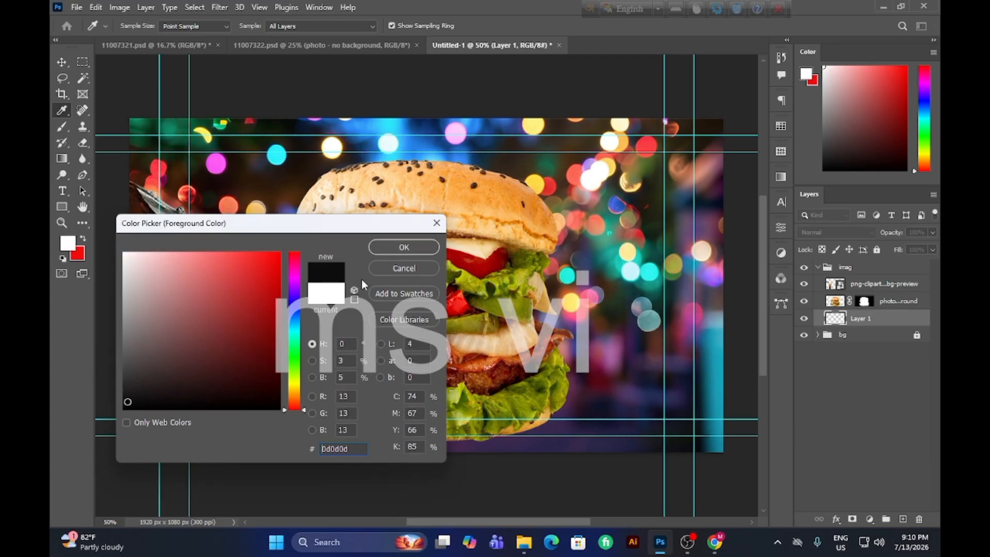
left_click(404, 247)
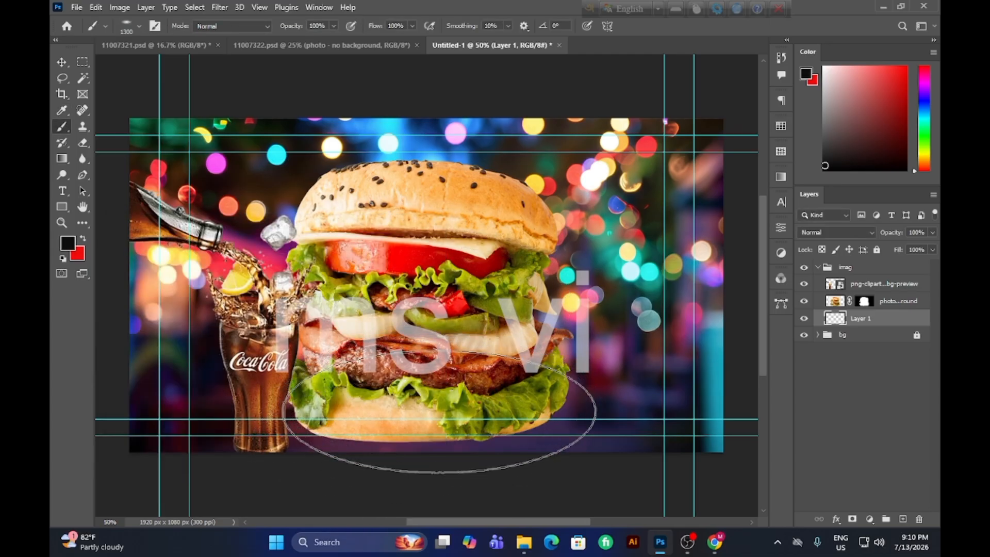
left_click(444, 411)
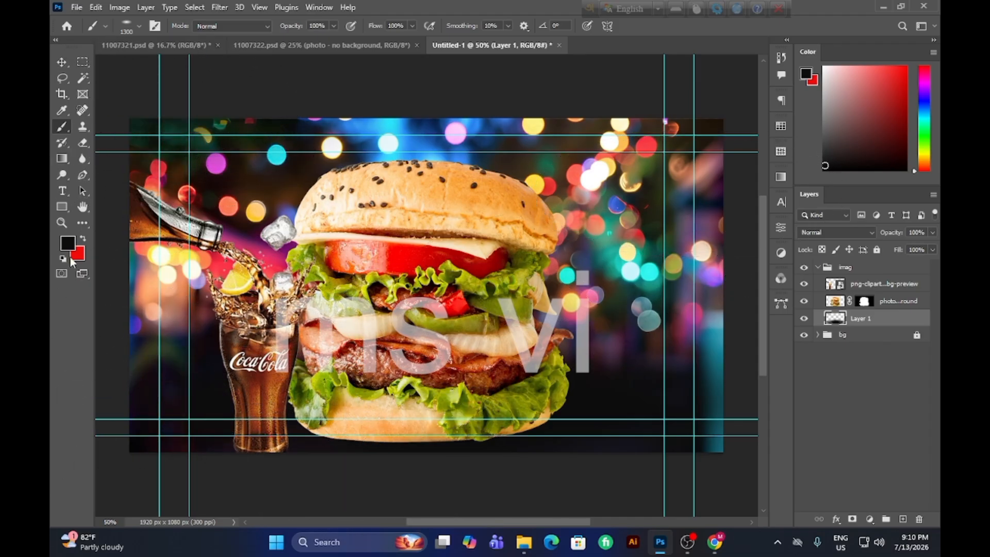
left_click(128, 271)
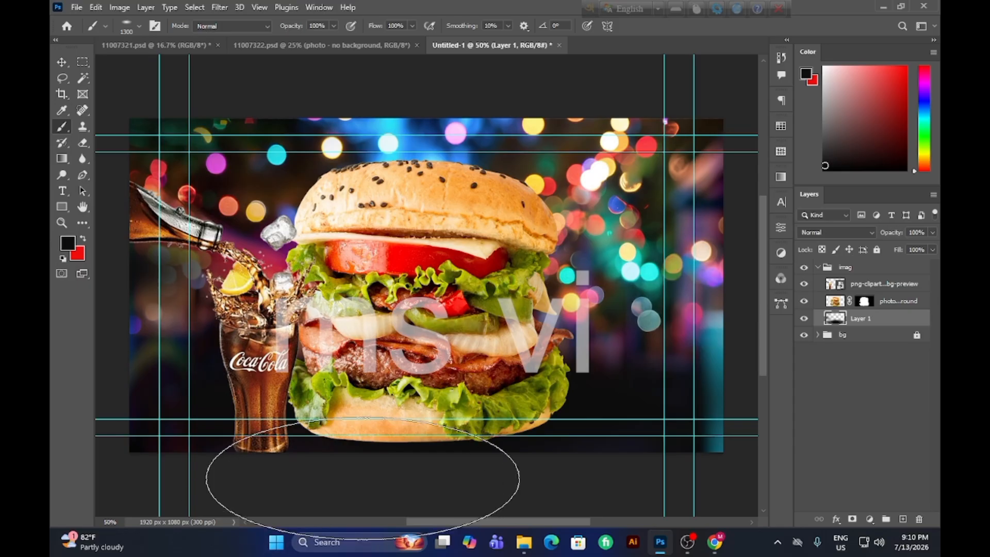
key("ctrl+z")
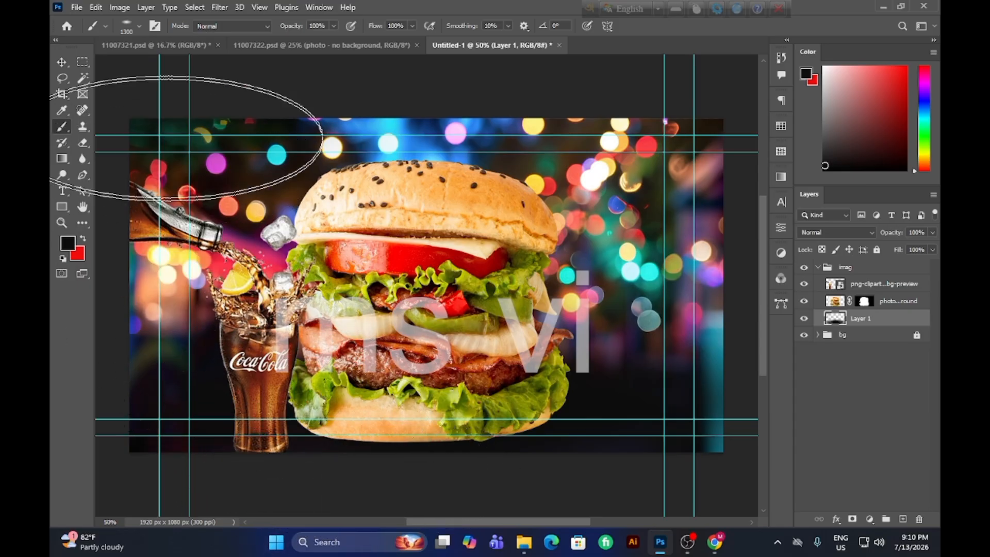
Reshape the flattened brush tip into a full circle and reduce the brush size to 600 px.
left_click(139, 26)
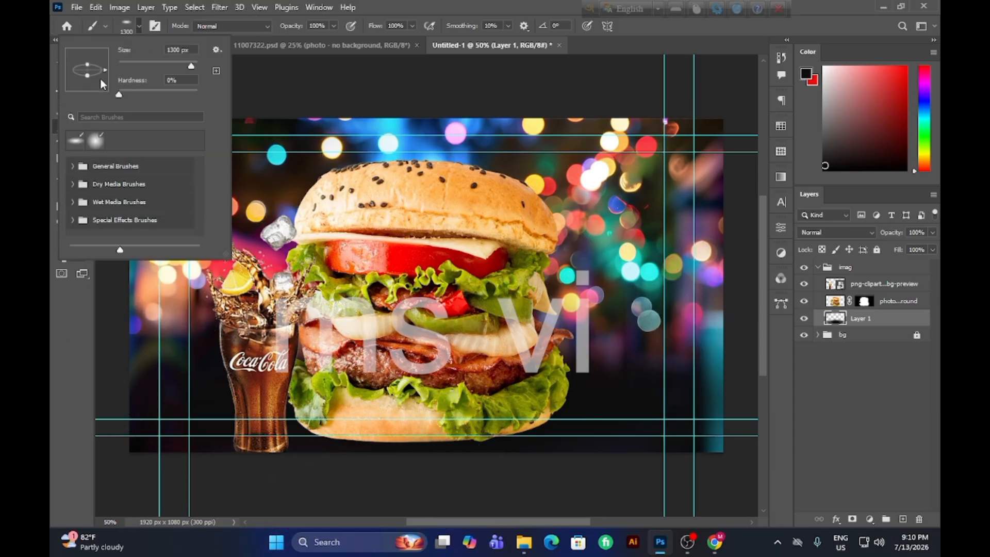
left_click_drag(87, 76, 88, 88)
left_click(278, 113)
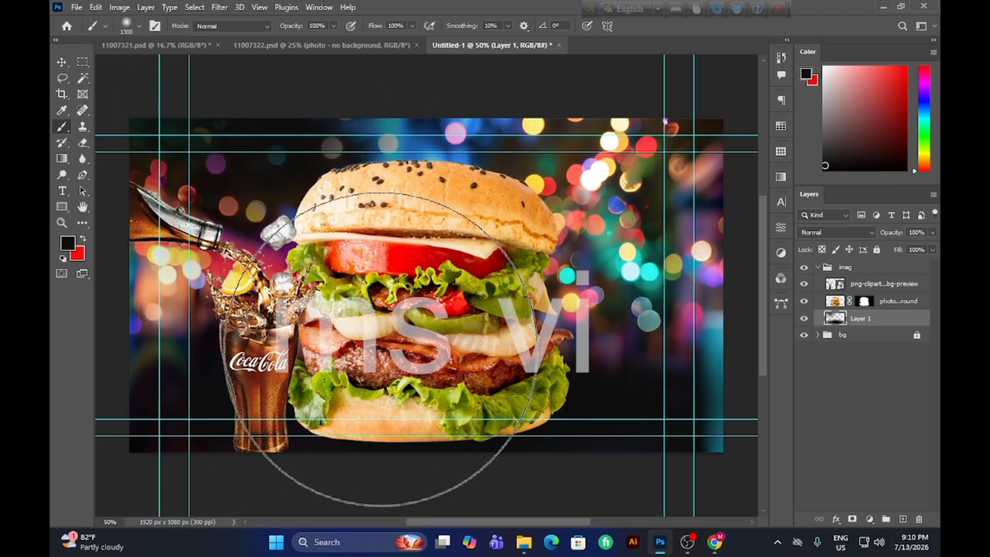
key("ctrl+z")
key("bracketleft")
key("bracketleft")
key("bracketleft")
key("bracketleft")
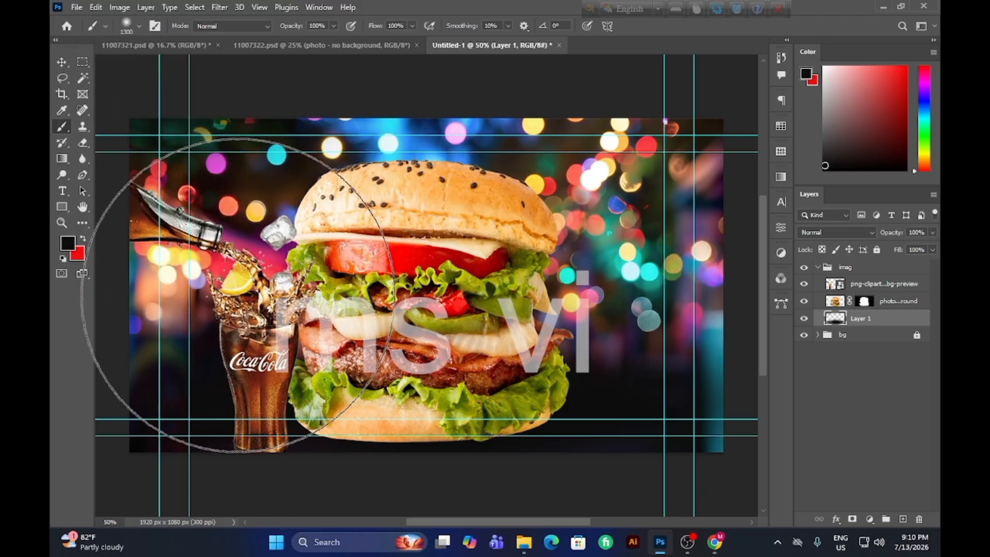
key("bracketleft")
key("bracketleft")
key("bracketleft")
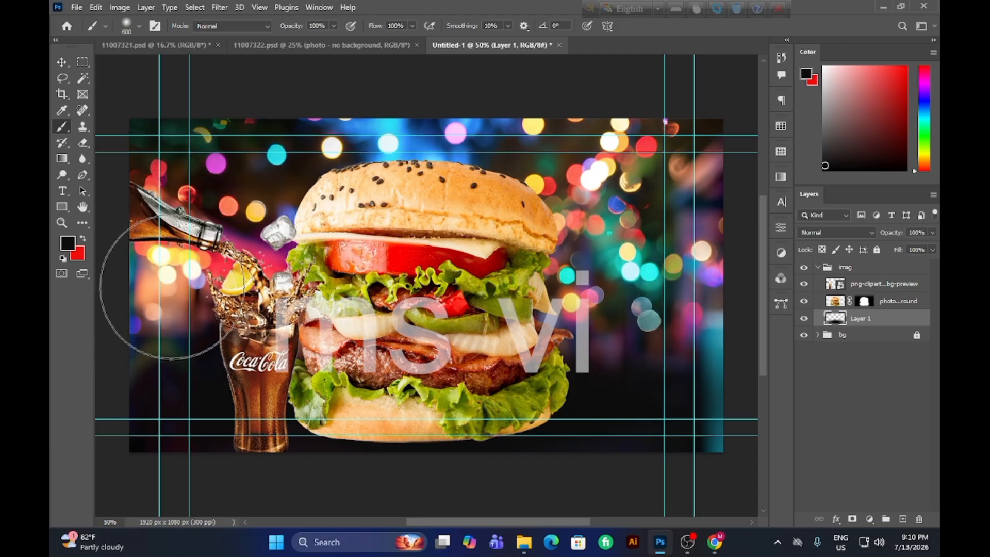
Try darkening the background lights around the cola glass with the round soft brush, and undo the strokes.
left_click(169, 293)
left_click_drag(158, 313, 154, 282)
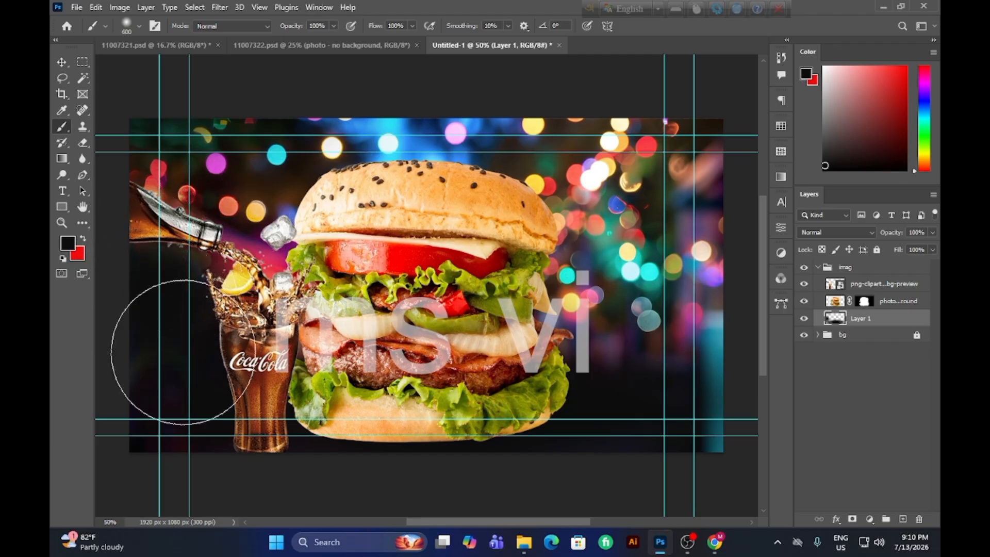
key("ctrl+z")
key("ctrl+z")
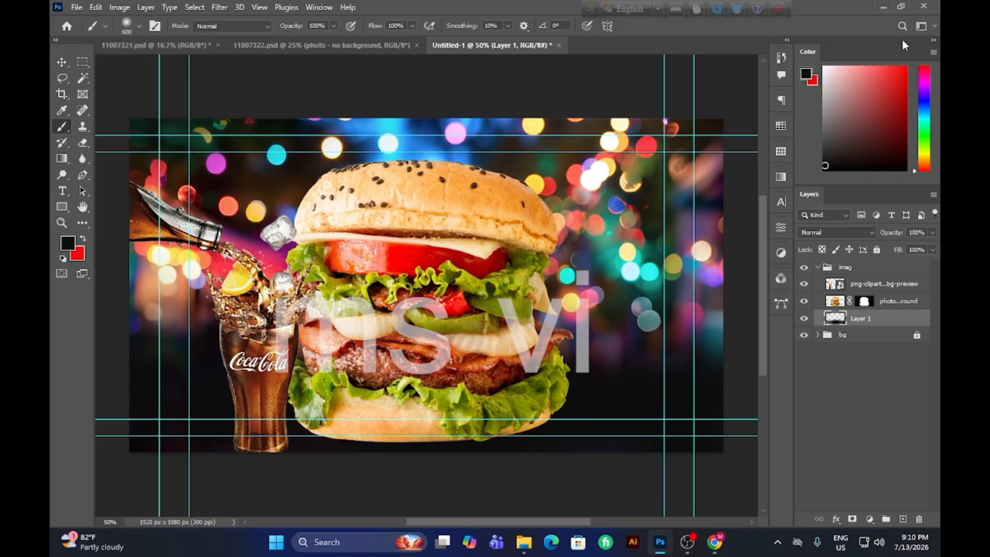
Place the french fries with dipping sauce image from New folder on drive G as an embedded object above Layer 1.
left_click(77, 7)
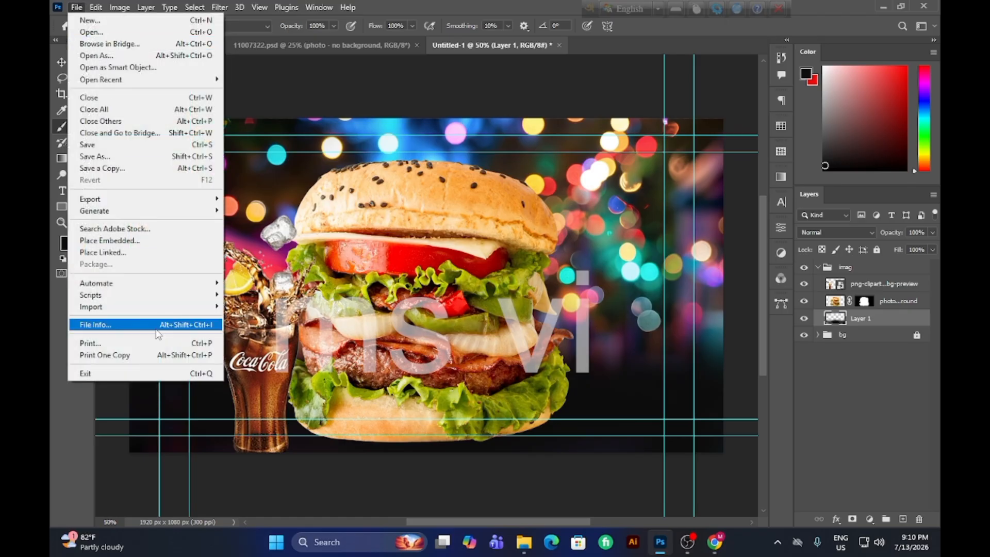
left_click(122, 240)
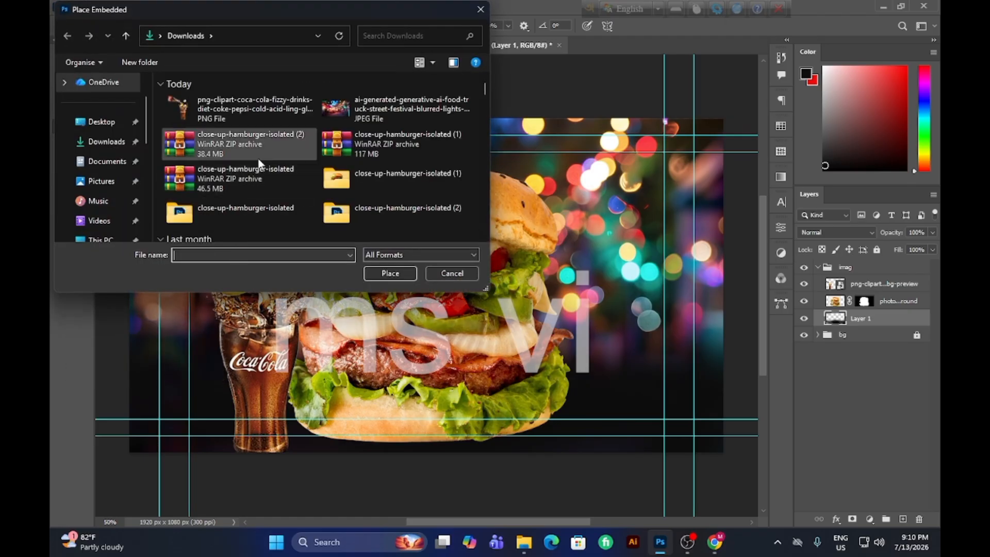
scroll(199, 197, "down", 2)
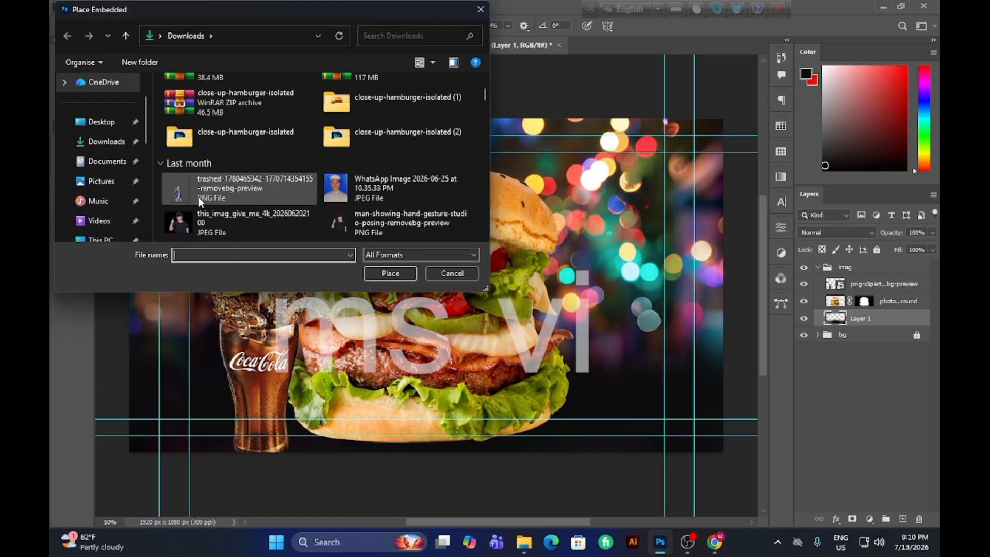
scroll(104, 176, "down", 5)
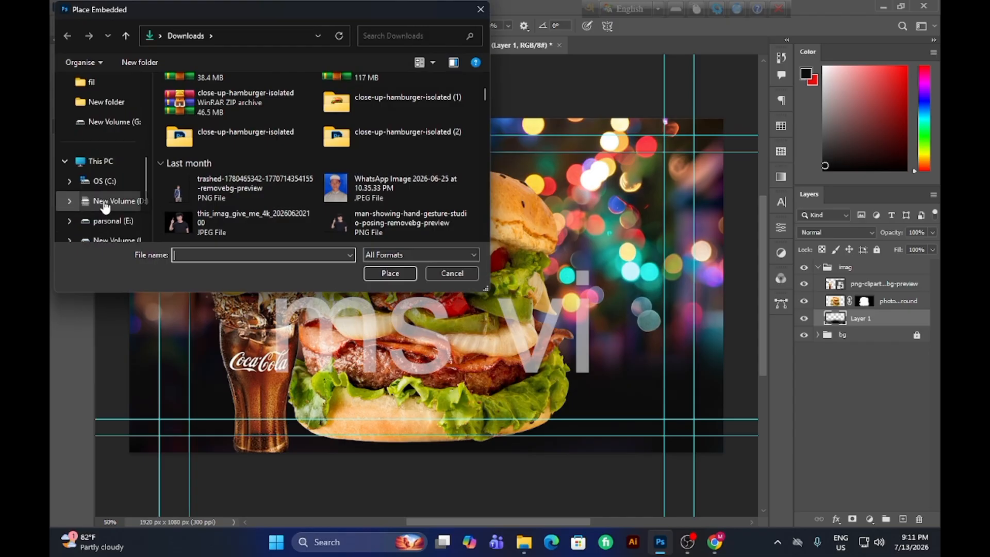
left_click(120, 162)
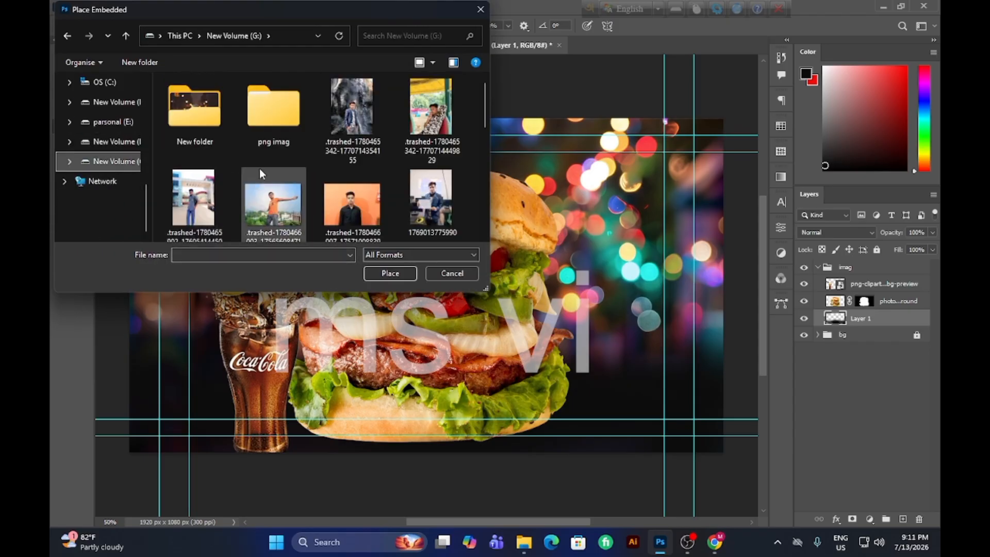
double_click(201, 110)
scroll(298, 182, "down", 1)
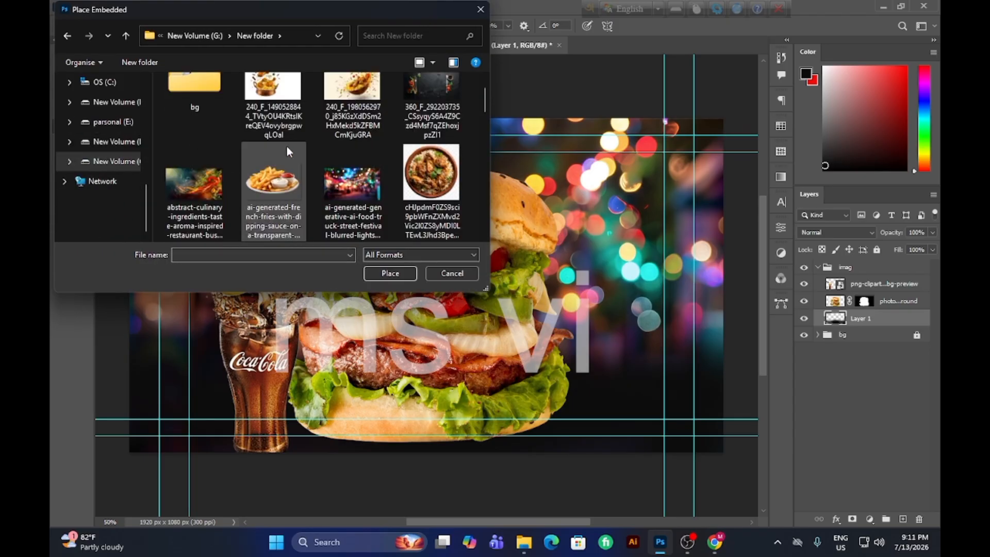
left_click(286, 145)
left_click(390, 274)
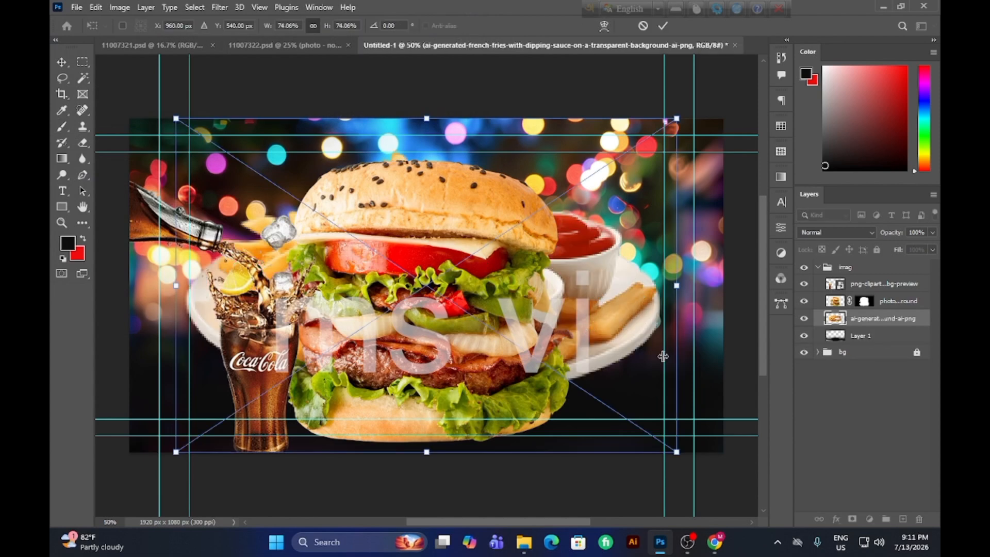
Scale the fries image to about 49.84% and position it behind the burger's right side near the canvas's lower-right corner.
left_click_drag(613, 350, 674, 387)
left_click_drag(739, 498, 724, 385)
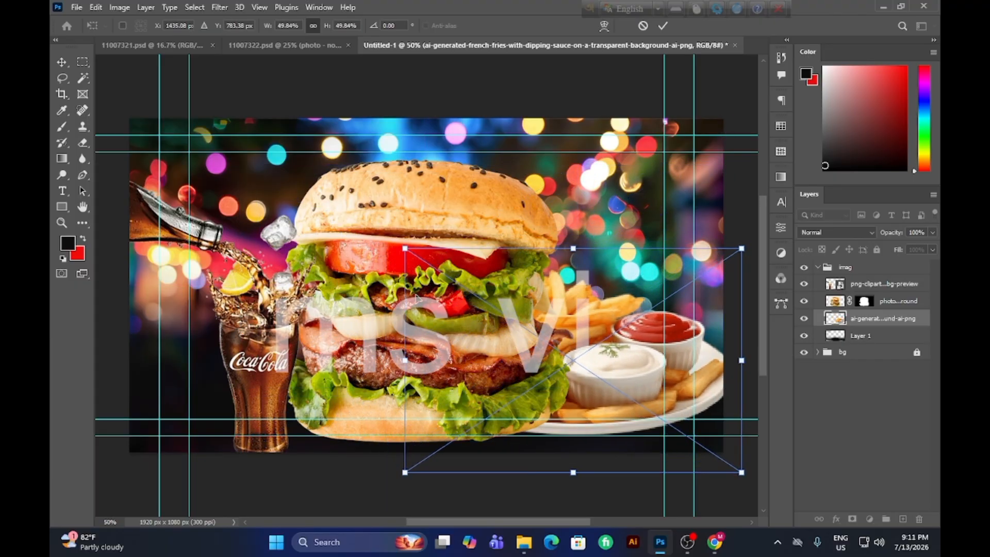
key("Return")
Try to brush over the fries image, accepting rasterization of the smart object, and delete its layer.
key("b")
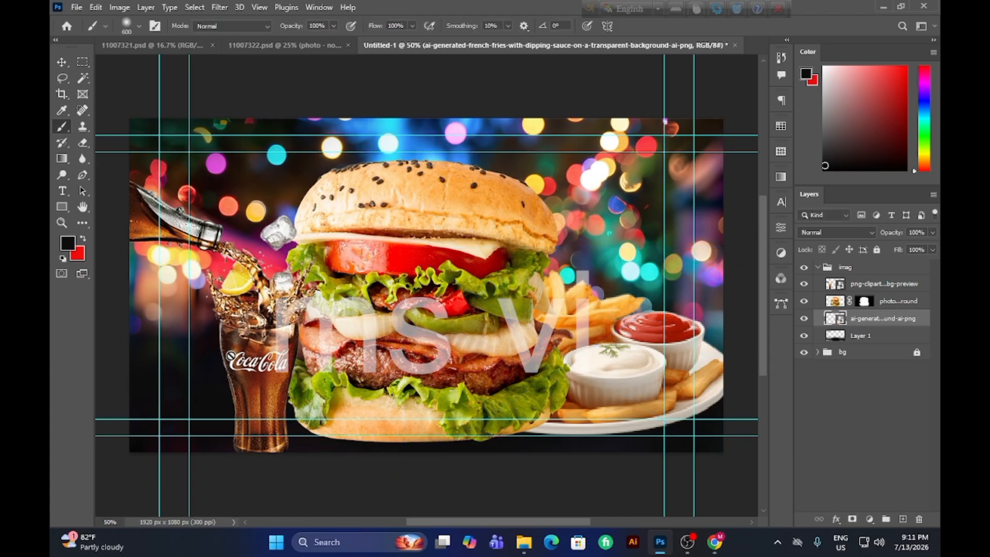
left_click(638, 361)
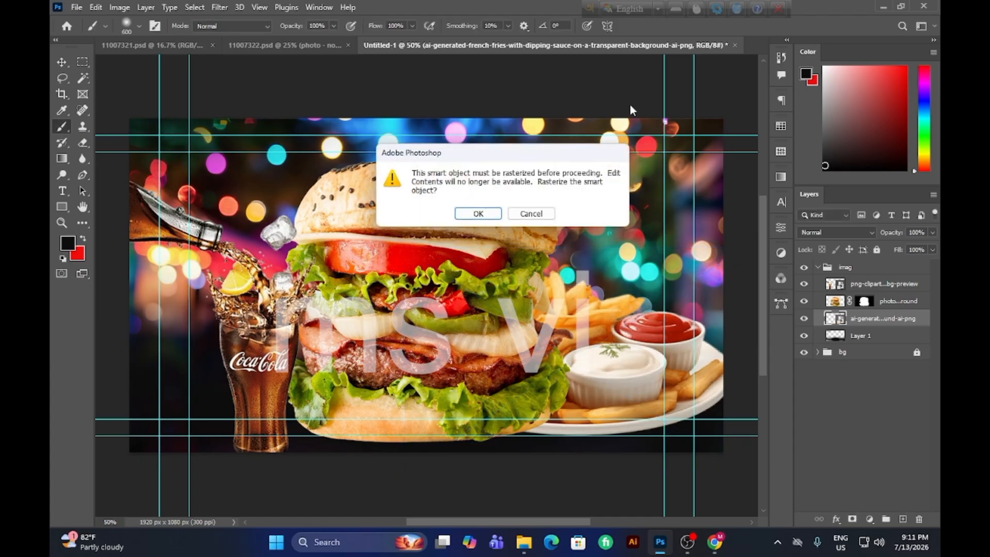
left_click(549, 216)
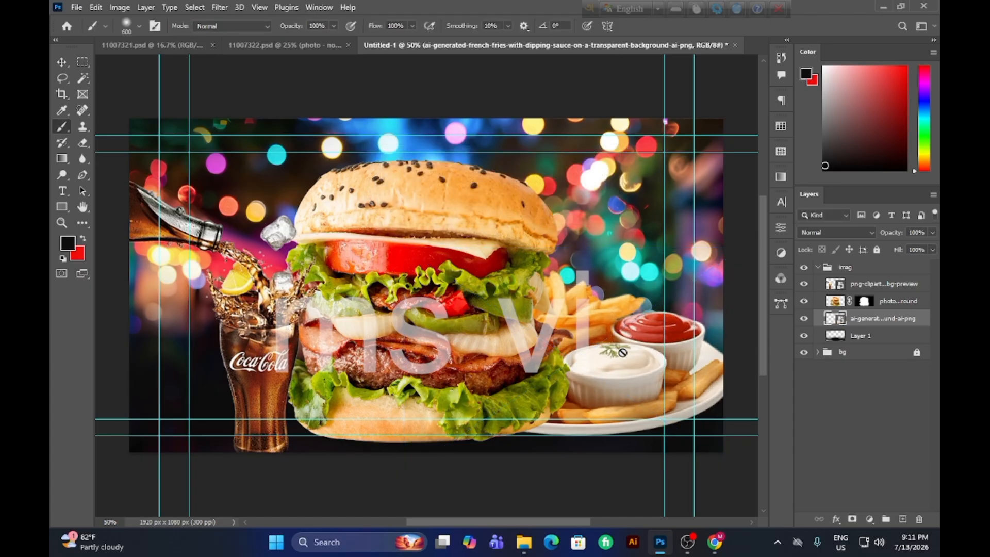
left_click(625, 356)
left_click(468, 215)
key("Delete")
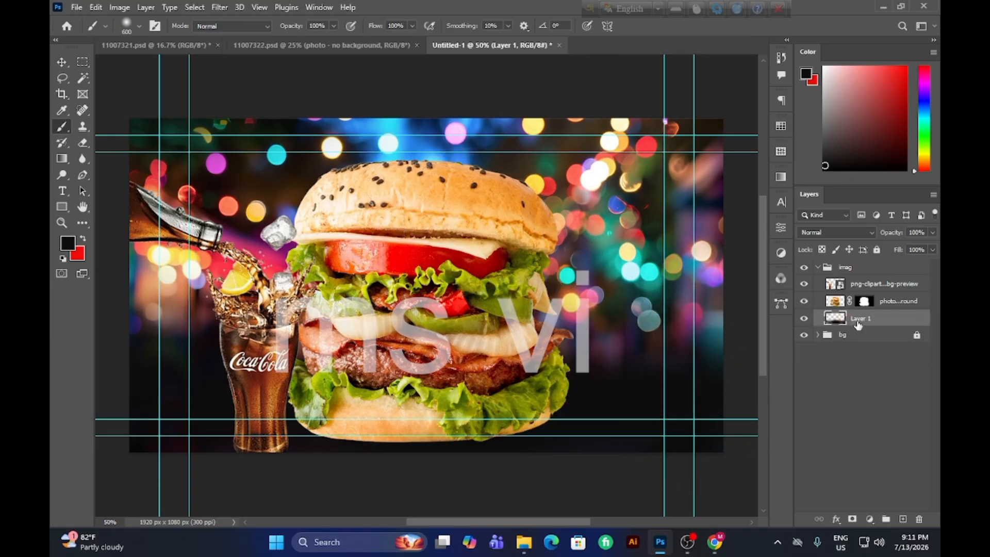
Place the french fries image again as an embedded object and move its layer to the top of the imag group.
left_click(78, 7)
left_click(110, 241)
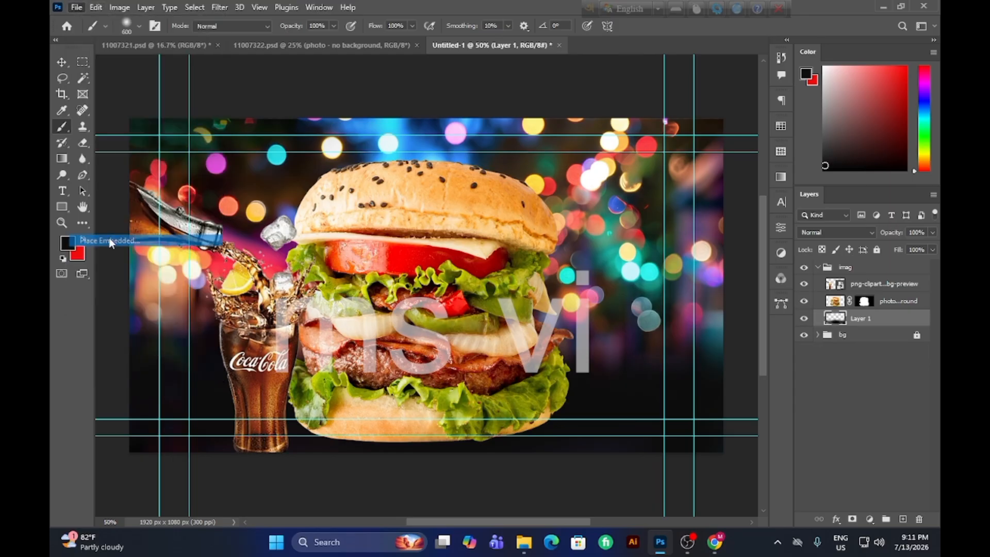
left_click(274, 188)
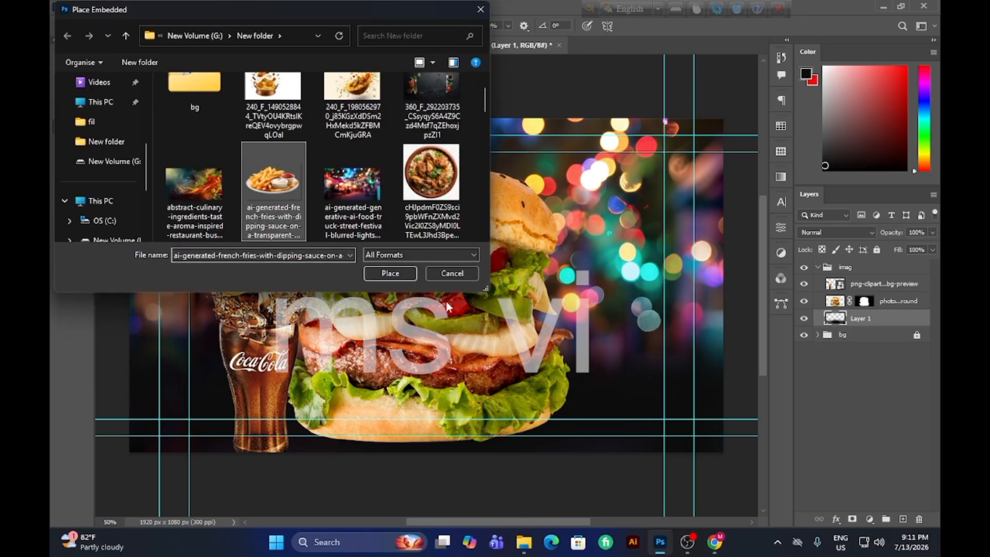
left_click(389, 275)
left_click_drag(581, 331, 612, 365)
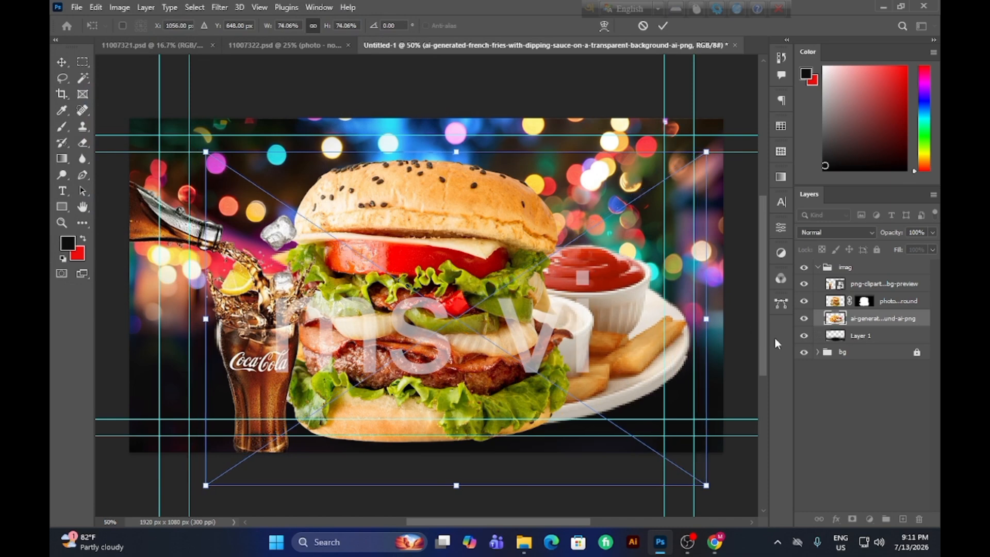
left_click_drag(864, 322, 858, 281)
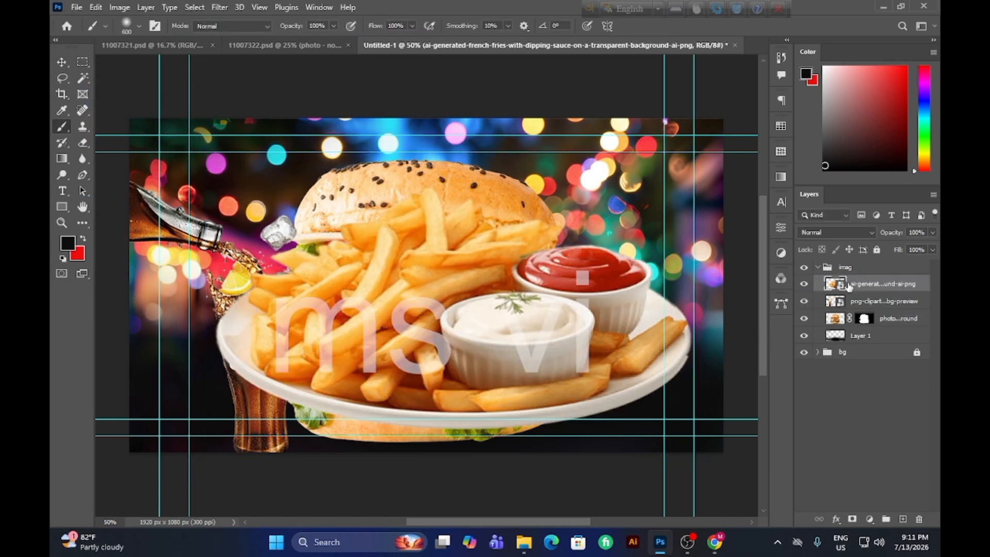
Try painting inside the fries smart object's contents, undo the stroke, close the contents, and delete the fries layer.
double_click(836, 284)
mouse_move(449, 249)
left_mouse_down()
mouse_move(330, 268)
mouse_move(492, 303)
left_mouse_up()
key("ctrl+z")
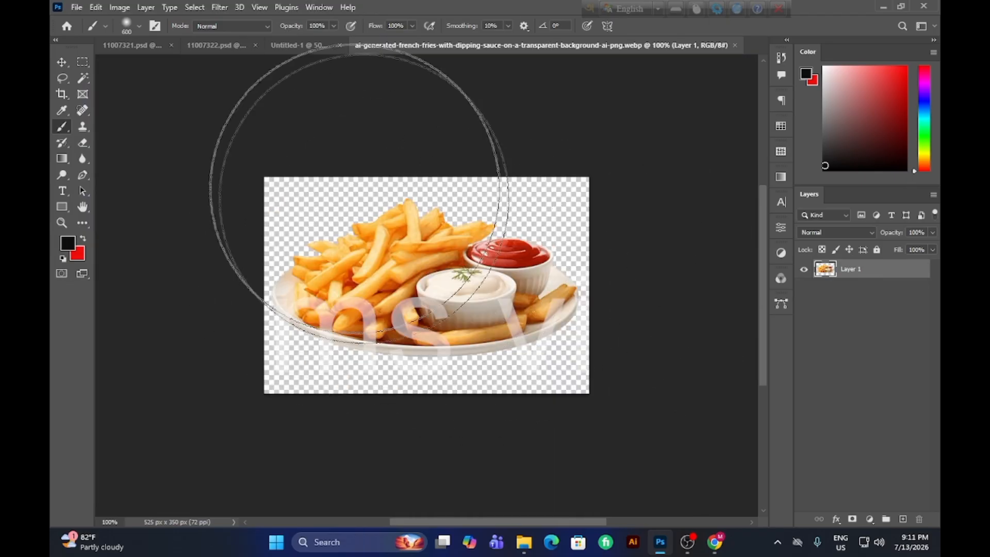
left_click(735, 45)
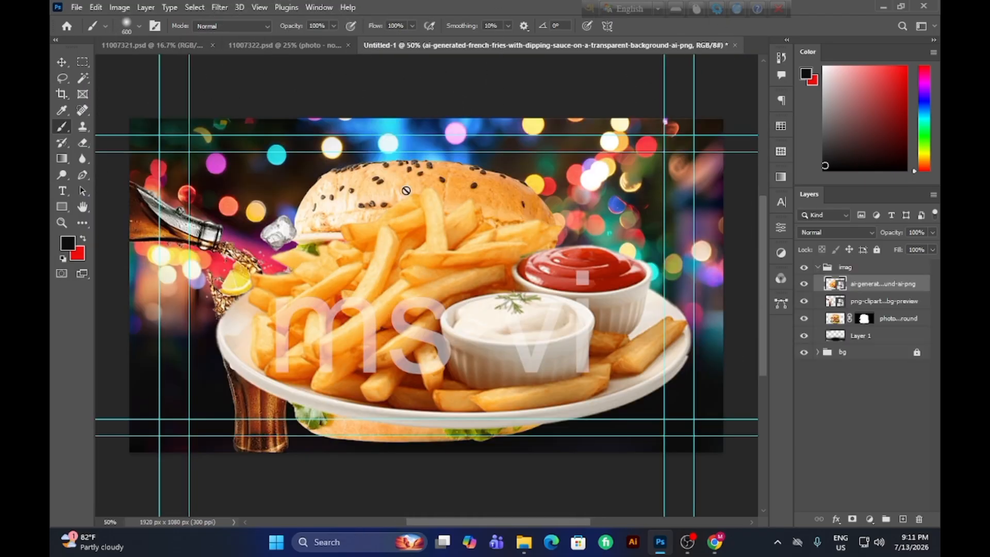
key("Delete")
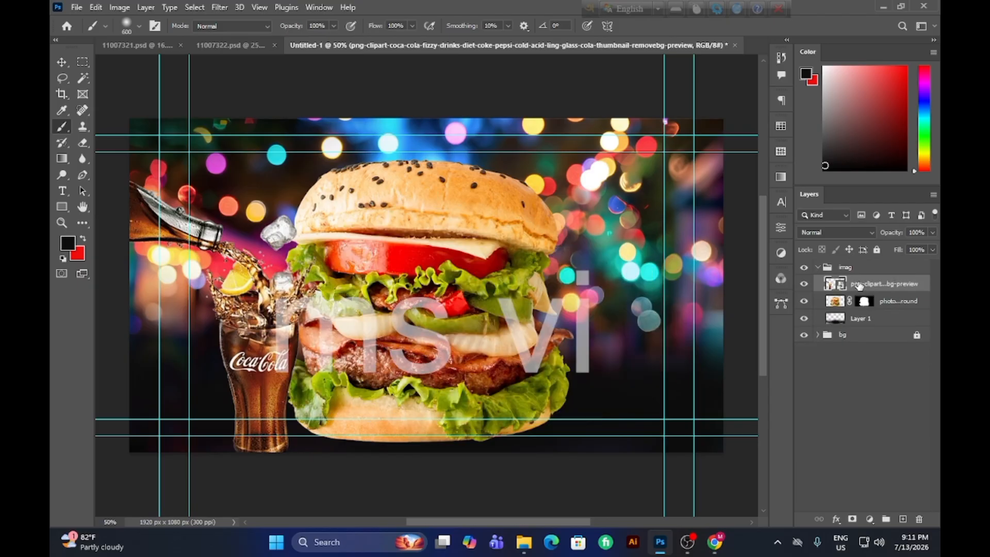
left_click(76, 8)
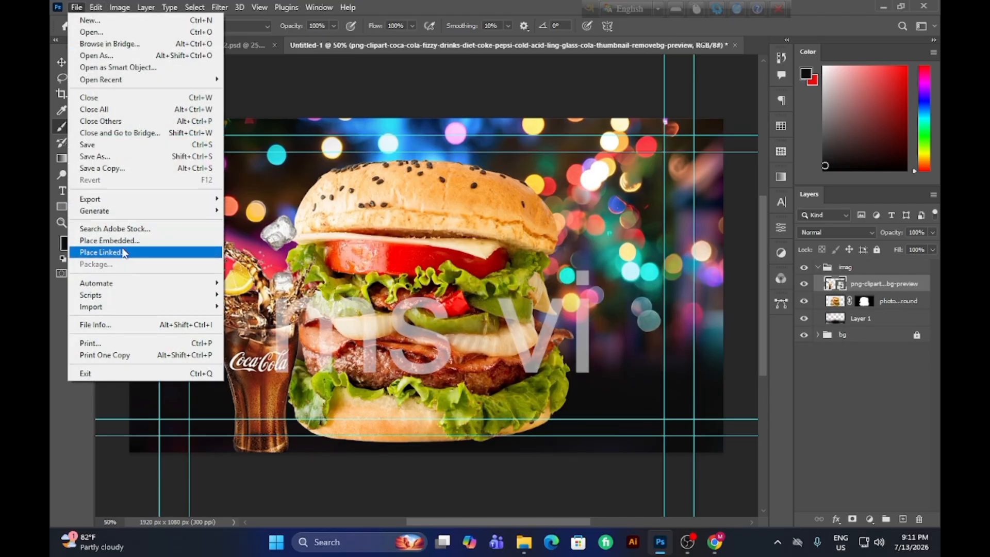
left_click(120, 245)
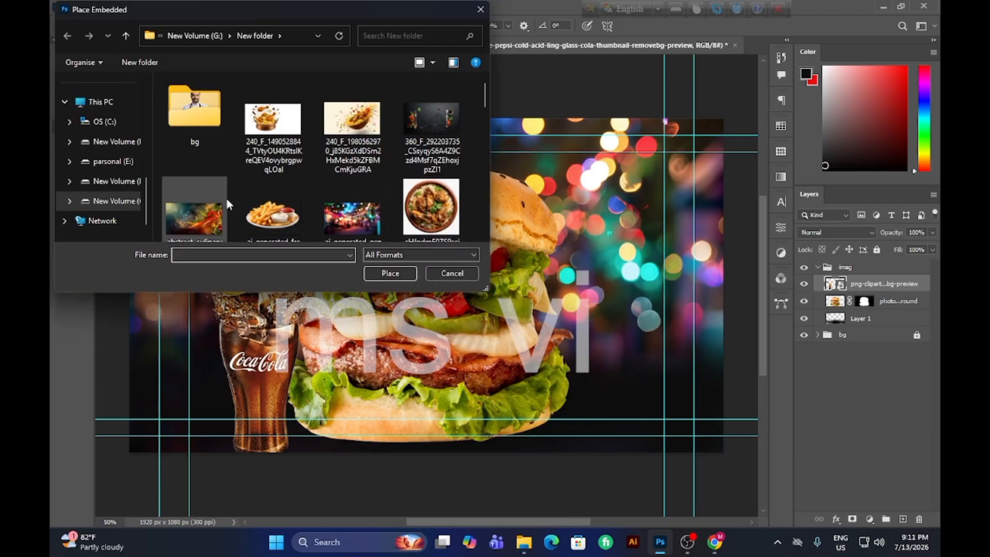
left_click(263, 226)
scroll(262, 223, "down", 1)
left_click(397, 272)
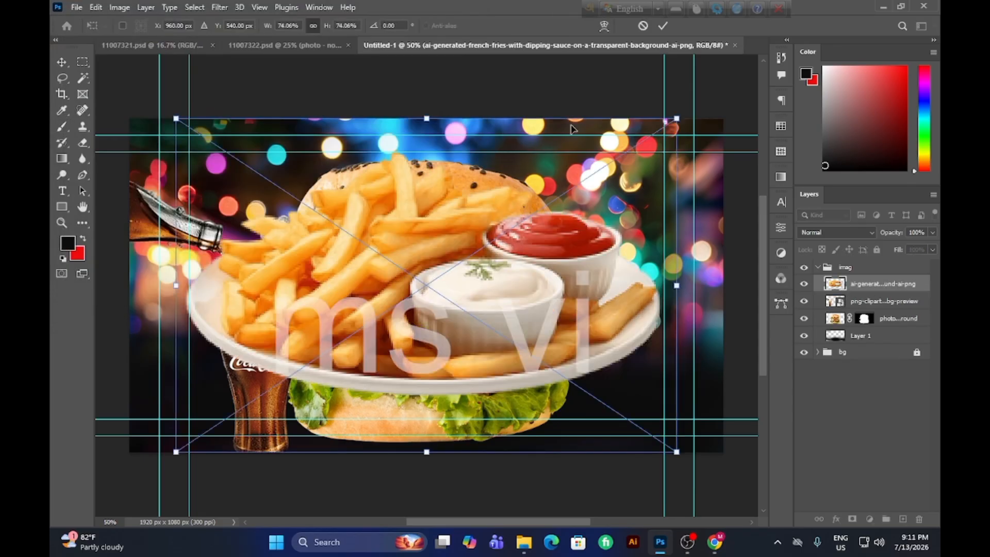
left_click(663, 26)
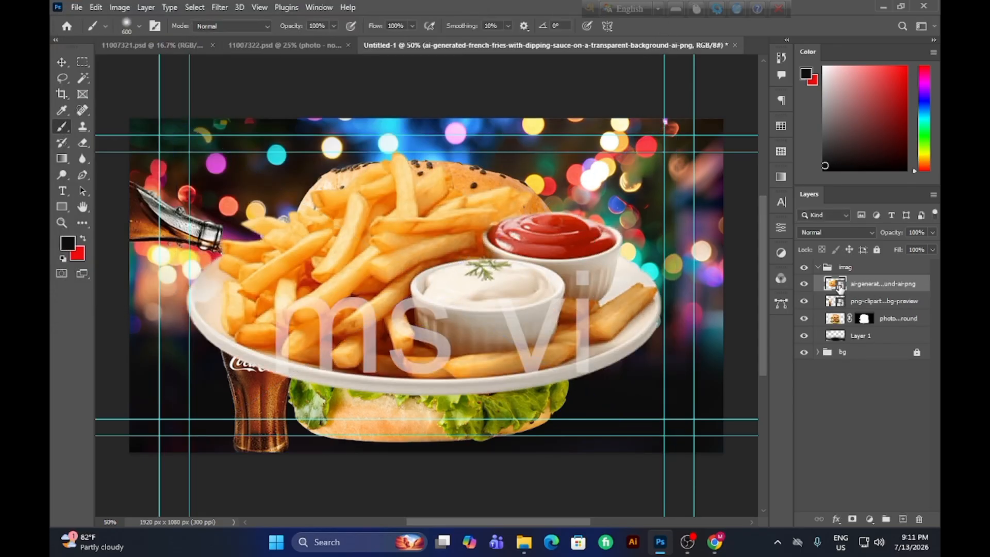
key("Delete")
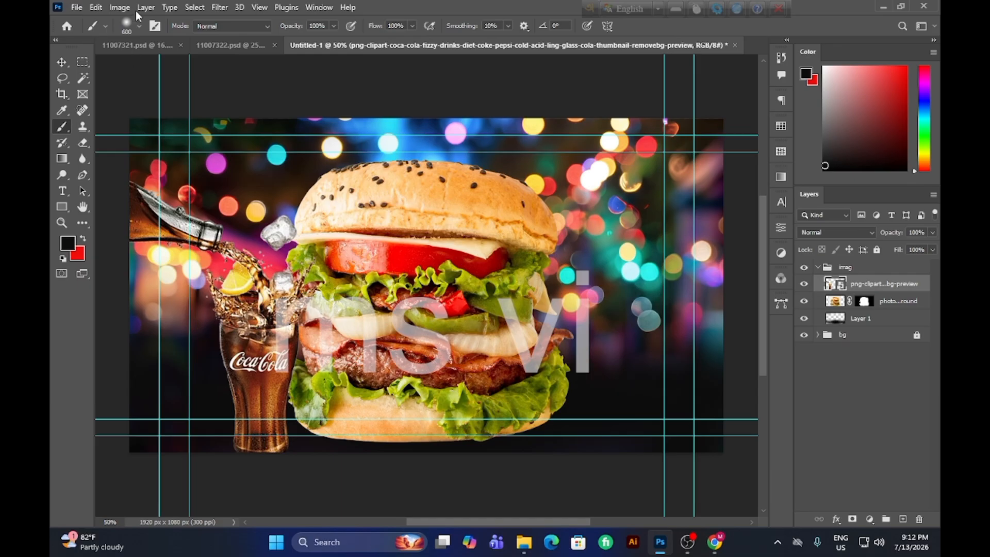
Place the french fries image as an embedded object, scaled to about 34.54%, in the canvas's lower-right corner beside the burger.
left_click(76, 7)
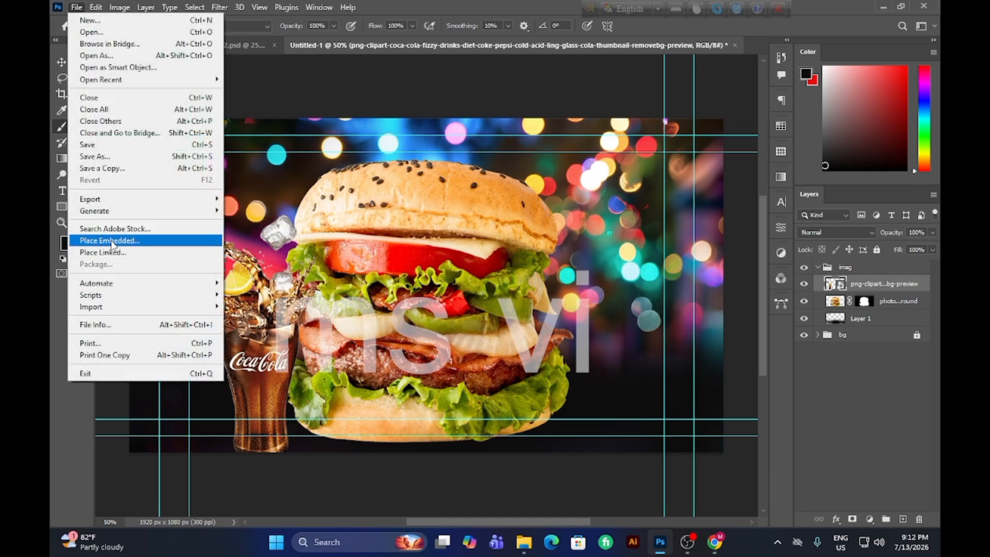
left_click(111, 240)
left_click(272, 202)
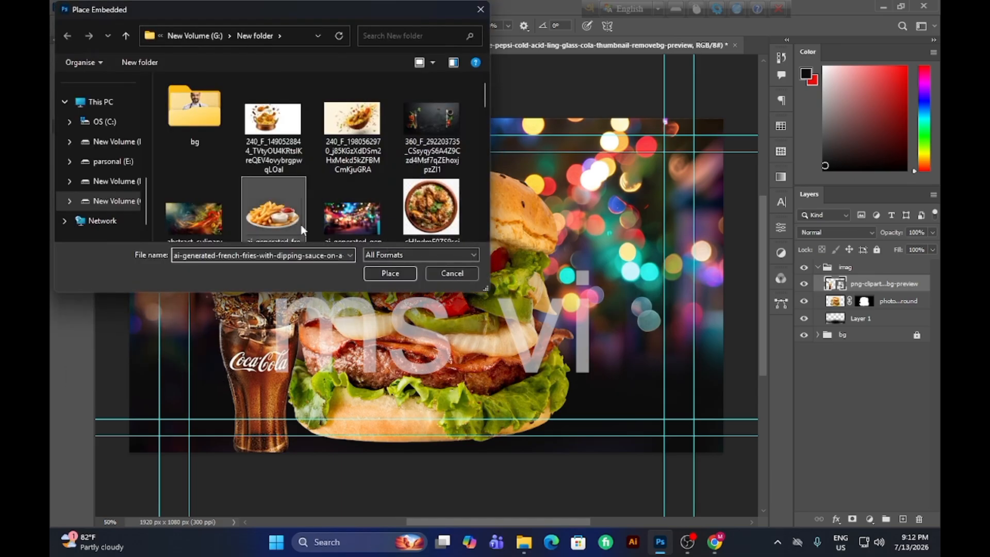
left_click(380, 272)
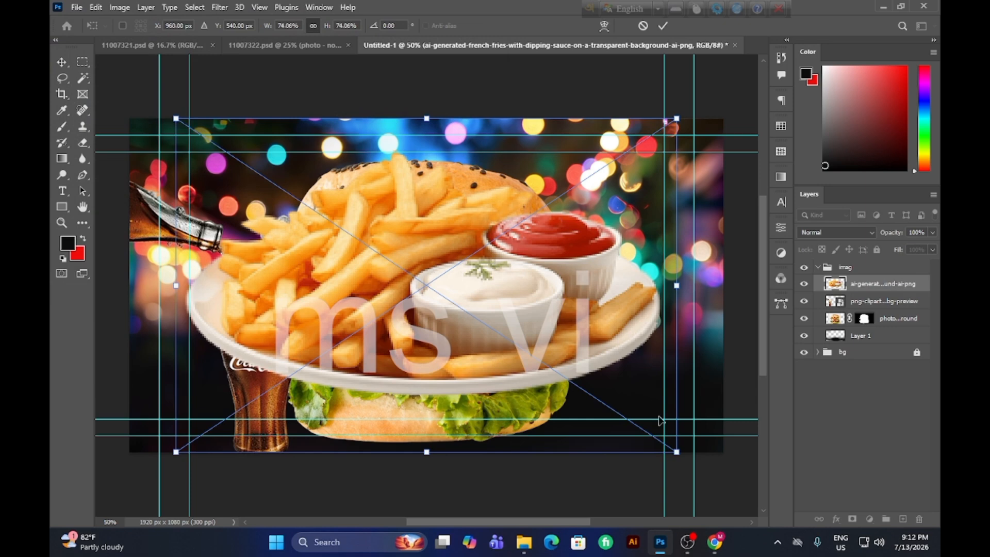
left_click_drag(677, 452, 669, 389)
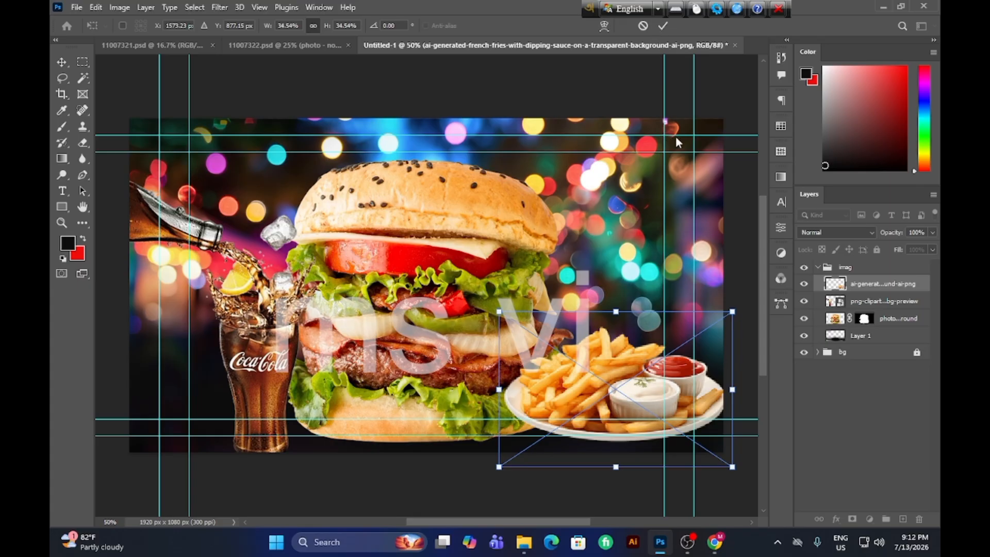
left_click(661, 27)
key("b")
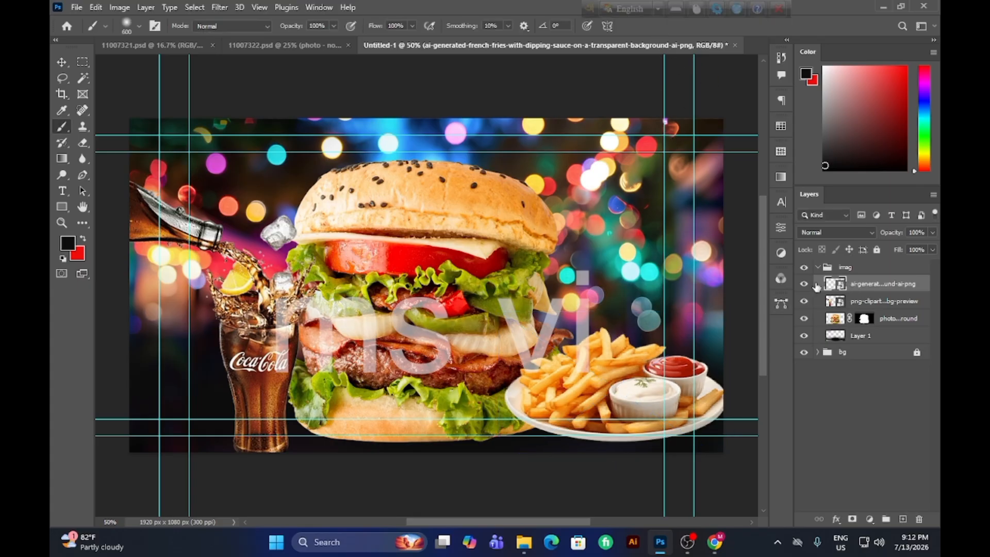
left_click(879, 304)
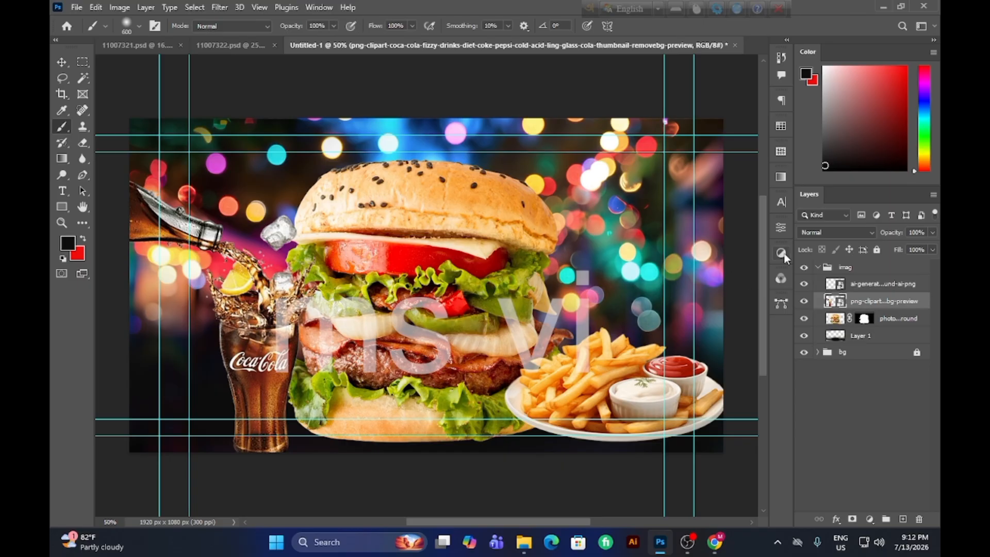
left_click(880, 321)
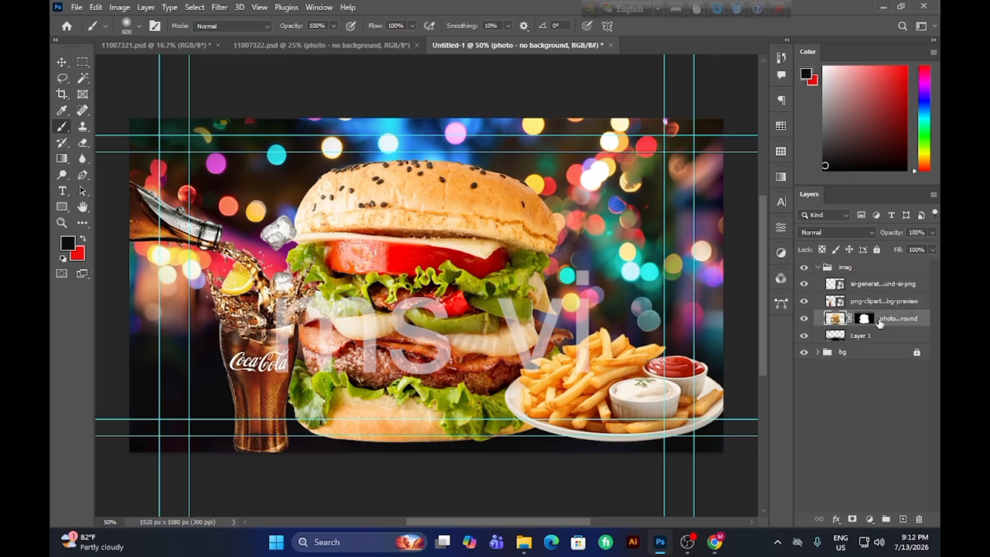
Enlarge the fries plate to about 36.33% and position it against the burger's lower right side.
left_click(63, 62)
left_click(646, 385)
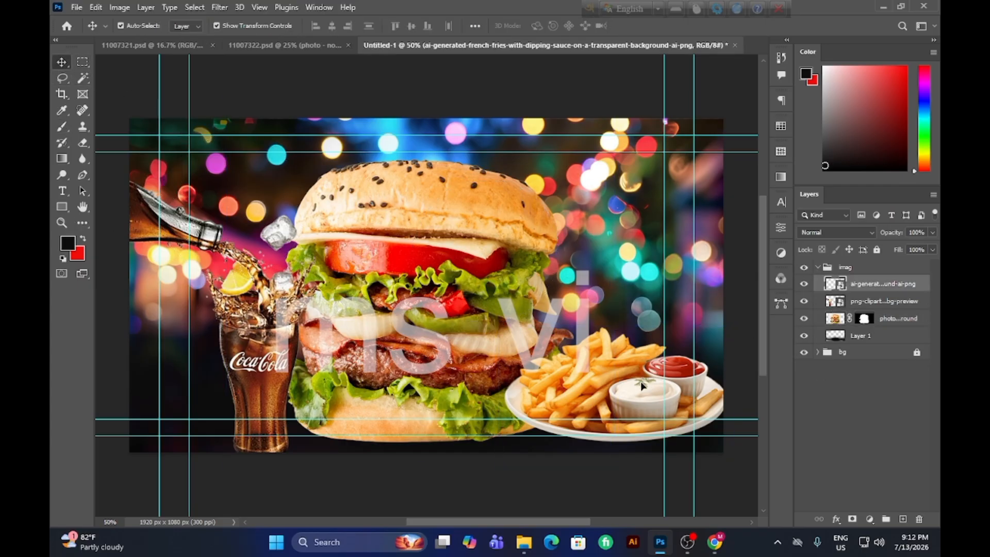
left_click_drag(651, 391, 634, 380)
left_click_drag(716, 454, 681, 431)
mouse_move(626, 373)
left_mouse_down()
mouse_move(651, 405)
mouse_move(643, 383)
left_mouse_up()
left_click_drag(697, 438, 768, 480)
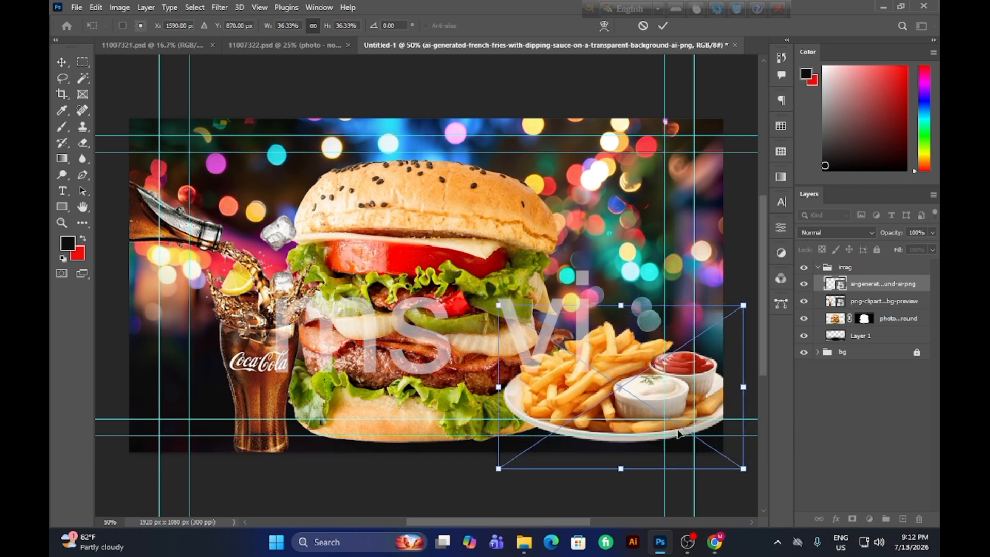
left_click_drag(640, 407, 629, 405)
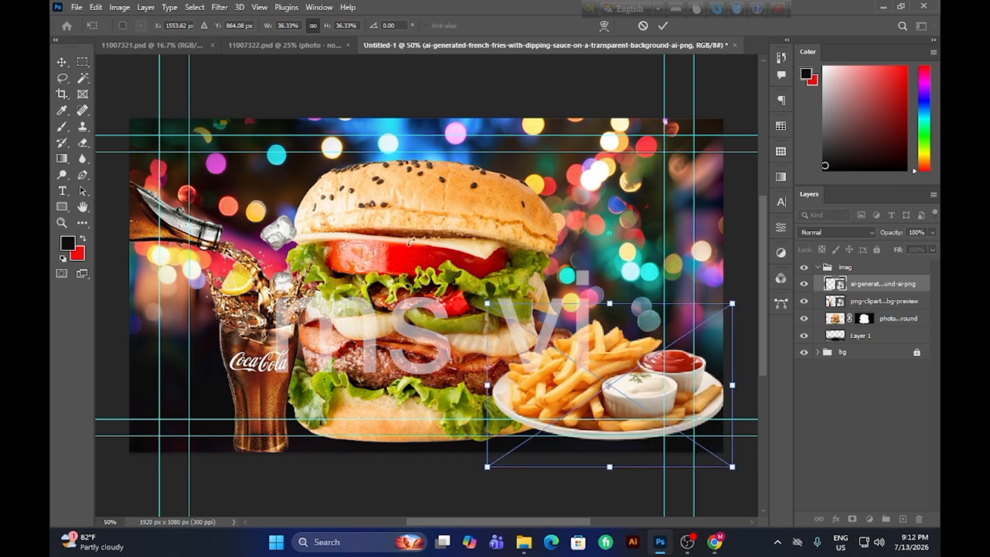
left_click(663, 26)
Scale the burger down to about 81.89% and lower it between the Coca-Cola glass and the fries plate.
left_click(520, 220)
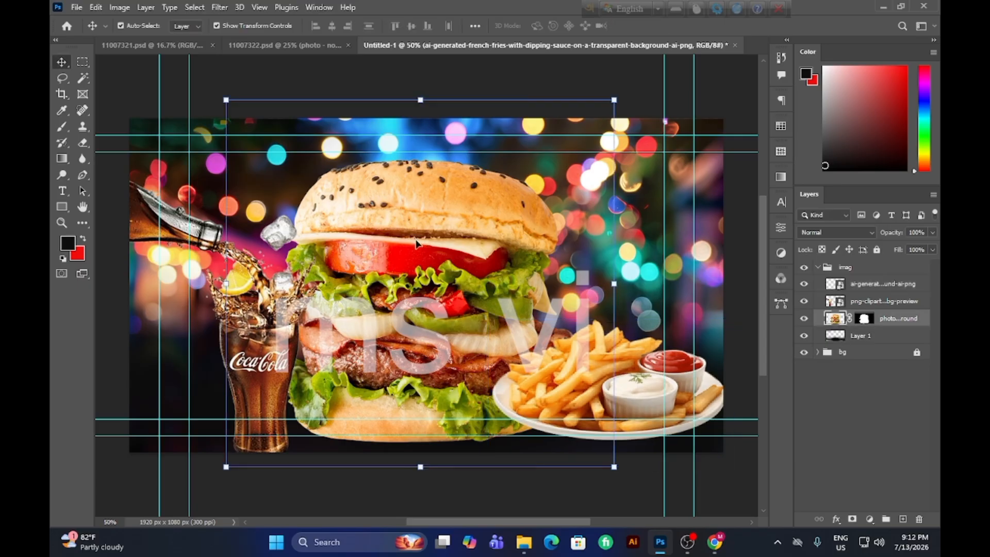
left_click_drag(614, 467, 544, 400)
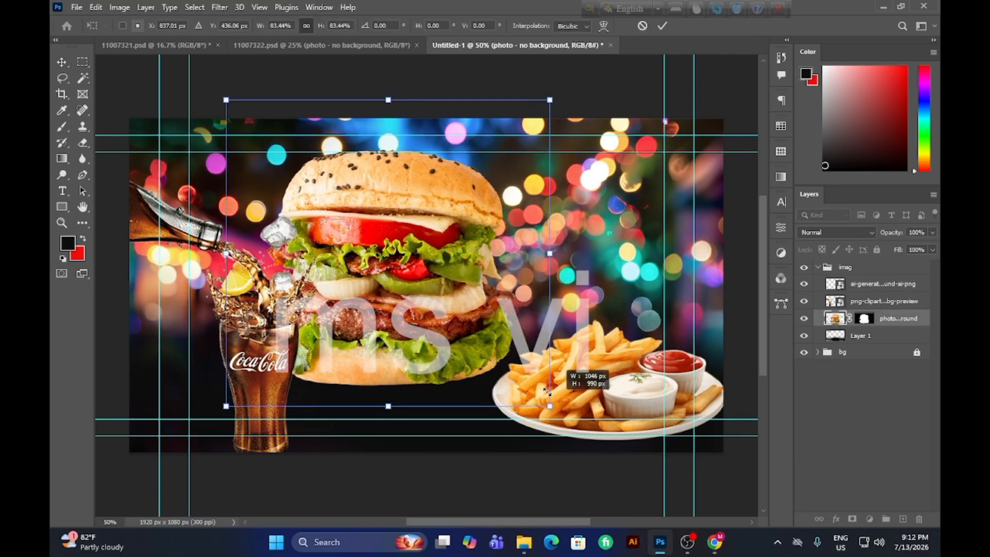
left_click_drag(409, 284, 432, 337)
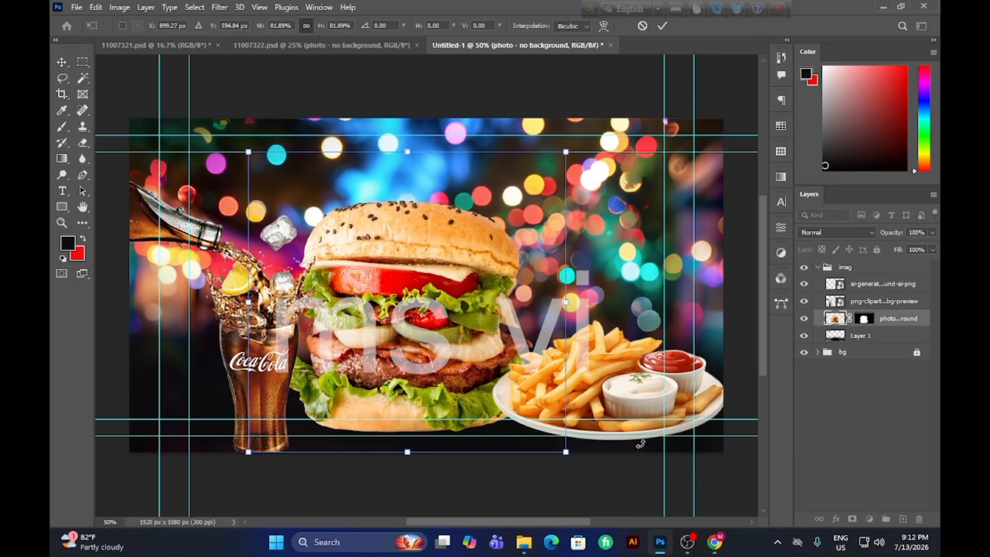
left_click(664, 27)
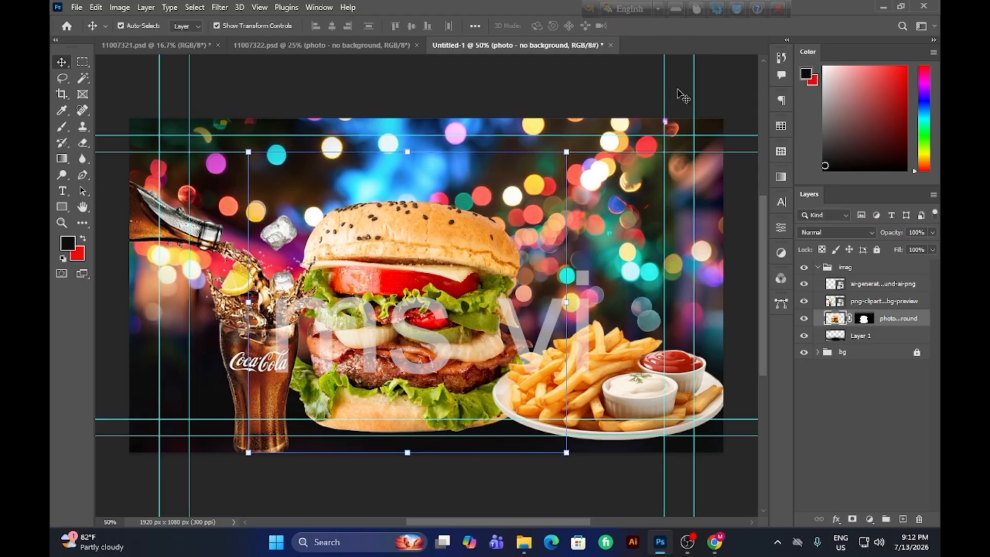
Shift the fries plate slightly left and down so it overlaps the burger's lower right edge, and deselect it.
left_click(515, 491)
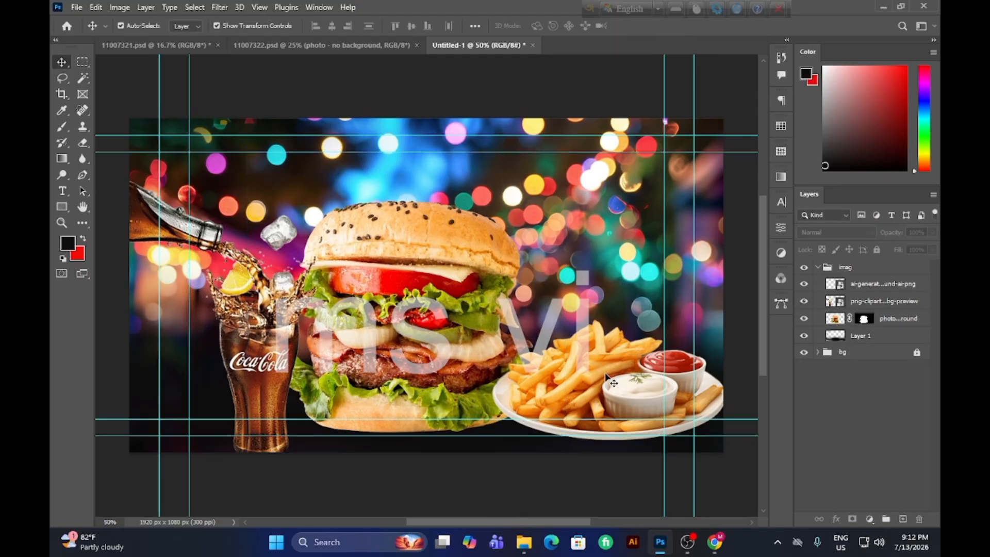
mouse_move(606, 374)
left_mouse_down()
mouse_move(595, 379)
mouse_move(607, 388)
left_mouse_up()
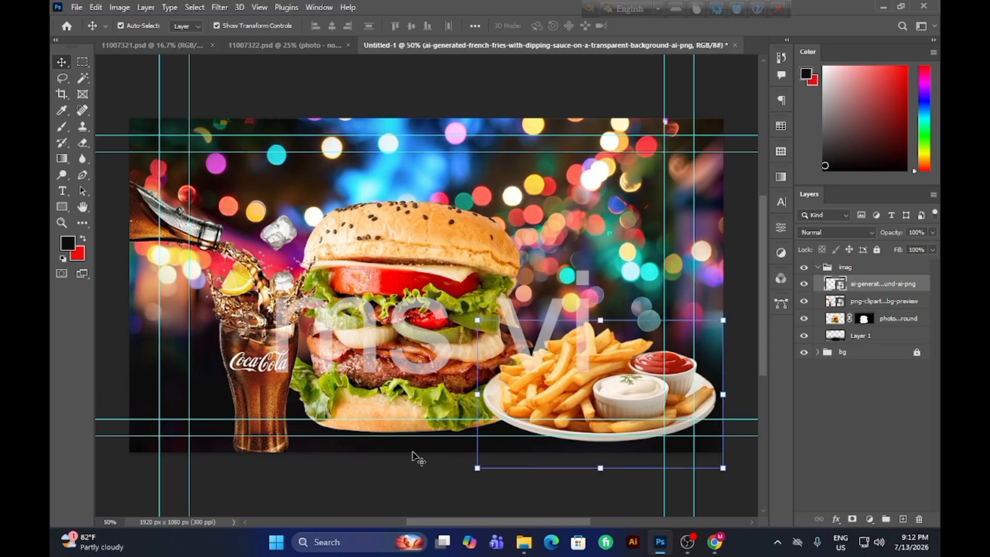
left_click(409, 476)
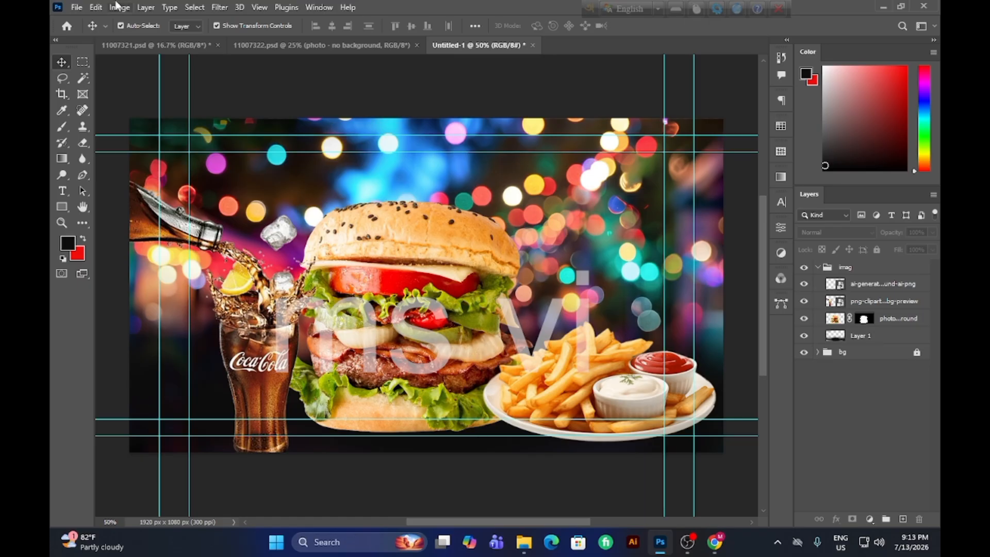
Collapse the imag group and add a new empty layer above it.
left_click(818, 267)
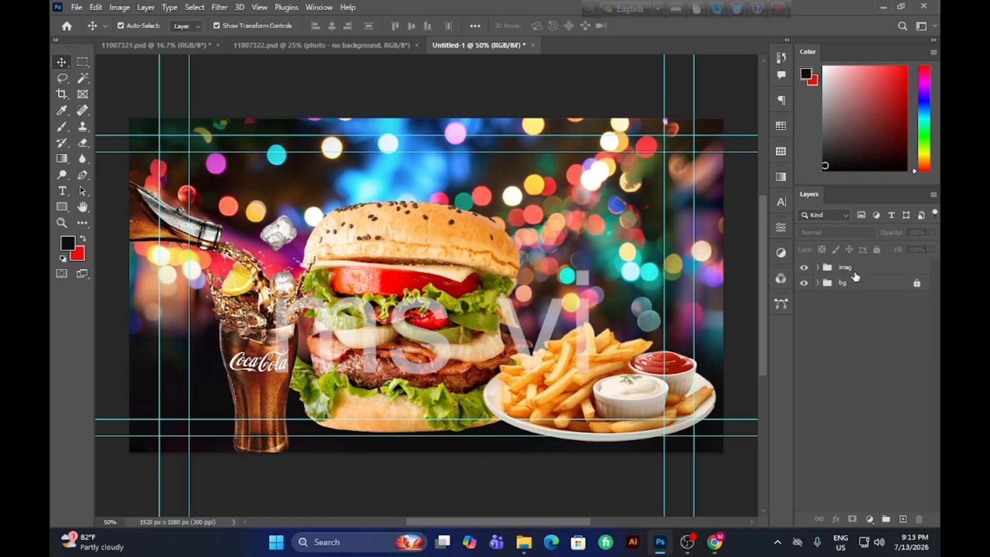
left_click(876, 269)
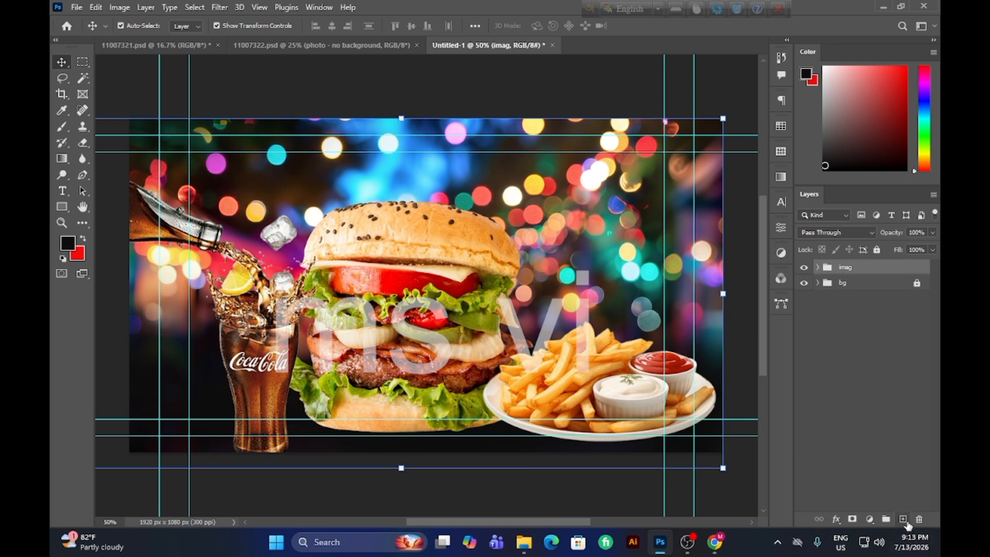
left_click(904, 520)
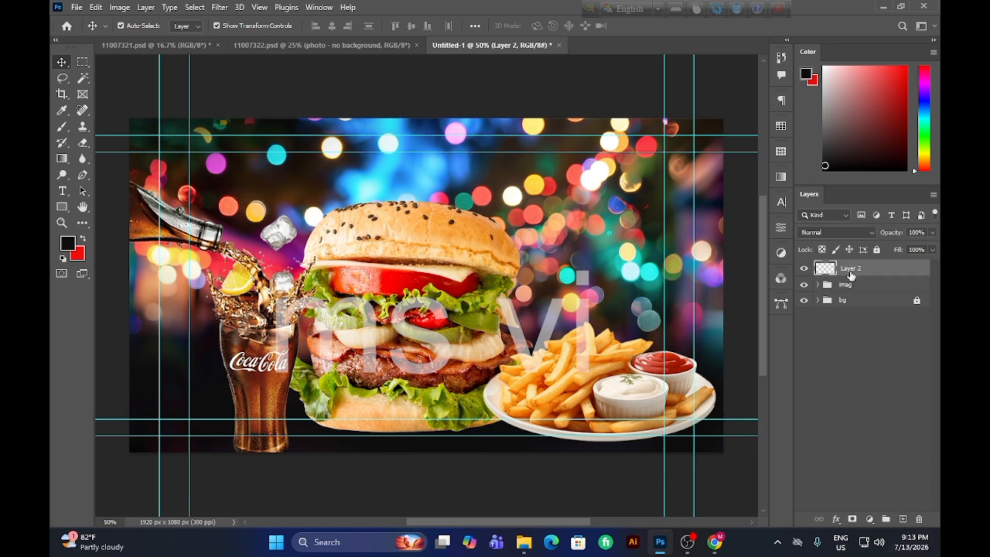
Add the horizontal text "Food" above the burger near the top of the canvas.
left_click(67, 188)
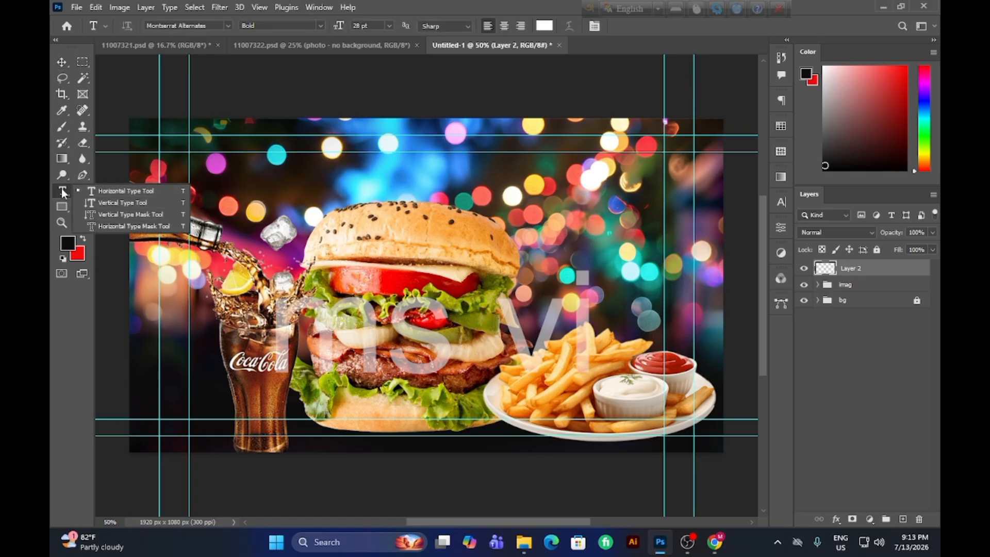
left_click(119, 192)
left_click(344, 172)
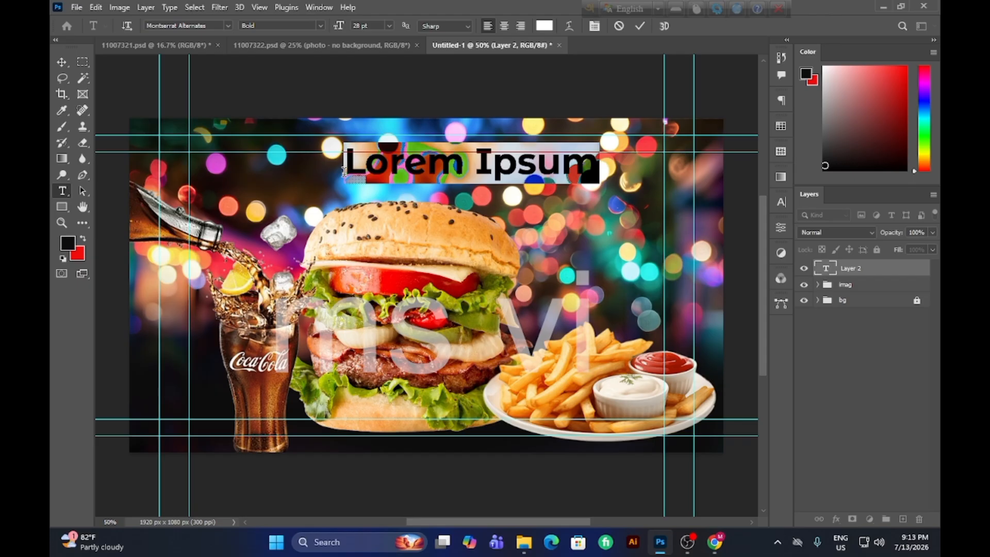
type("Foo")
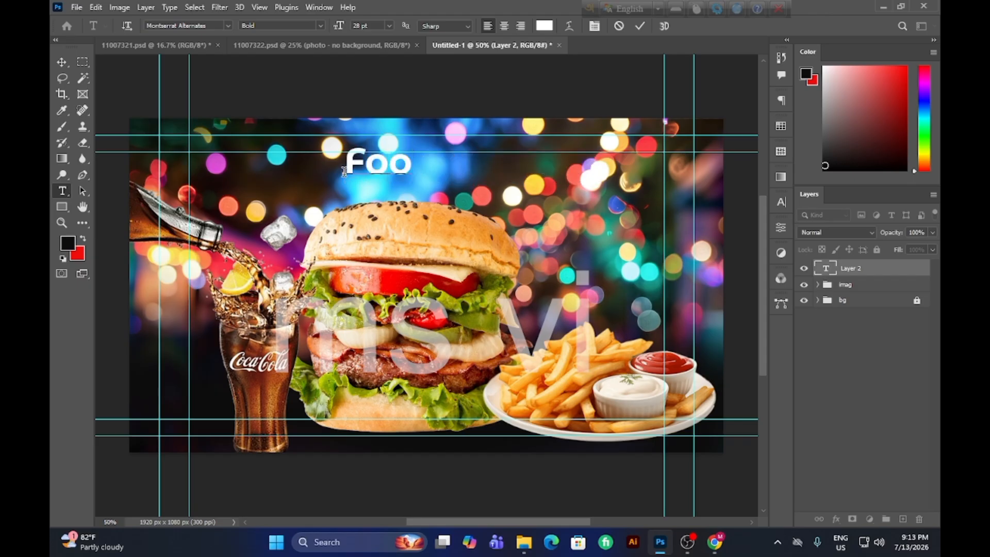
type("d")
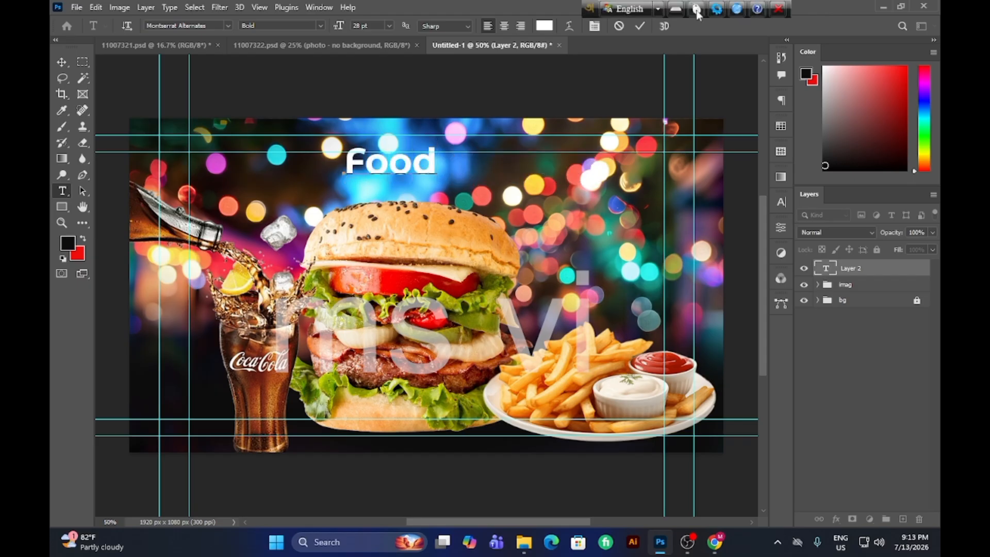
left_click(643, 28)
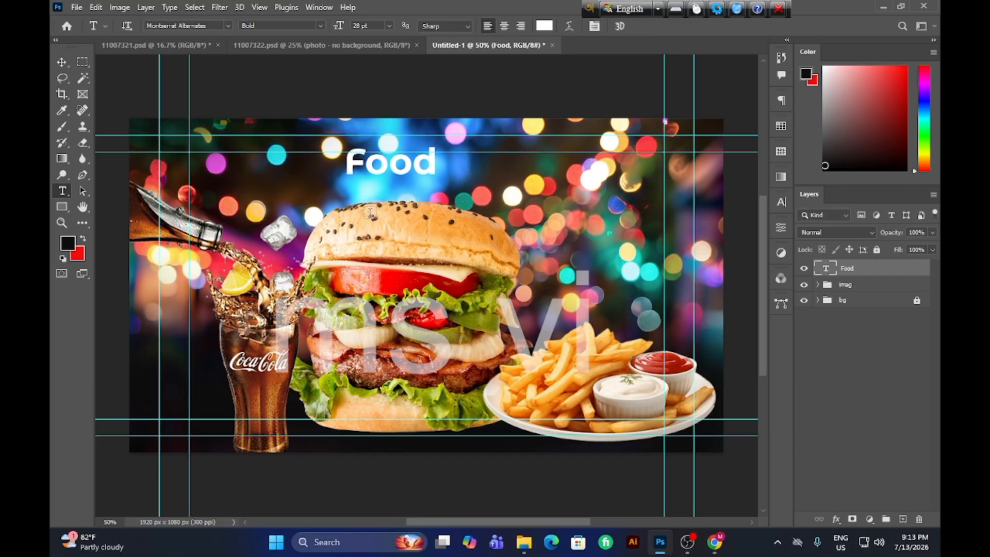
Change the font of the "Food" text to Angellife.
left_click(65, 63)
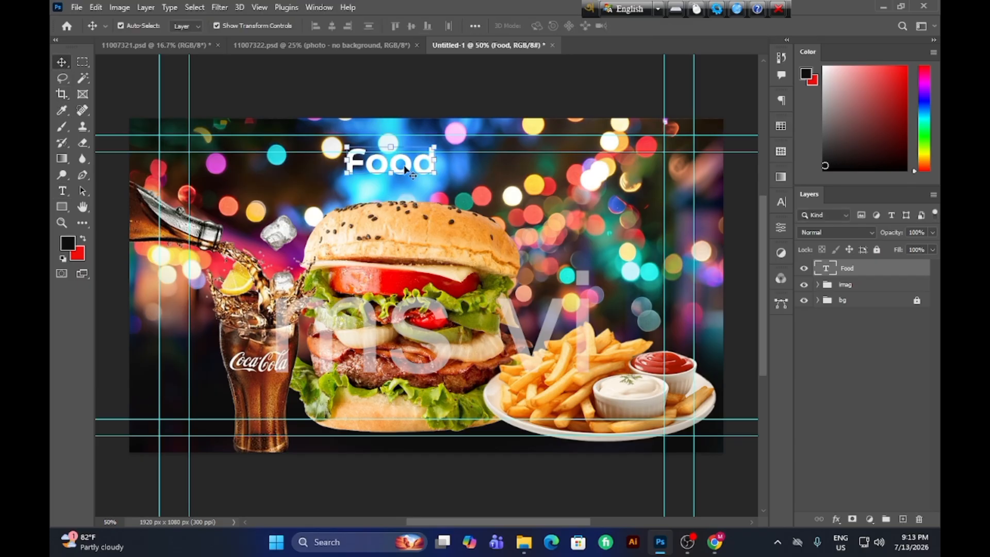
left_click(783, 201)
left_click(708, 221)
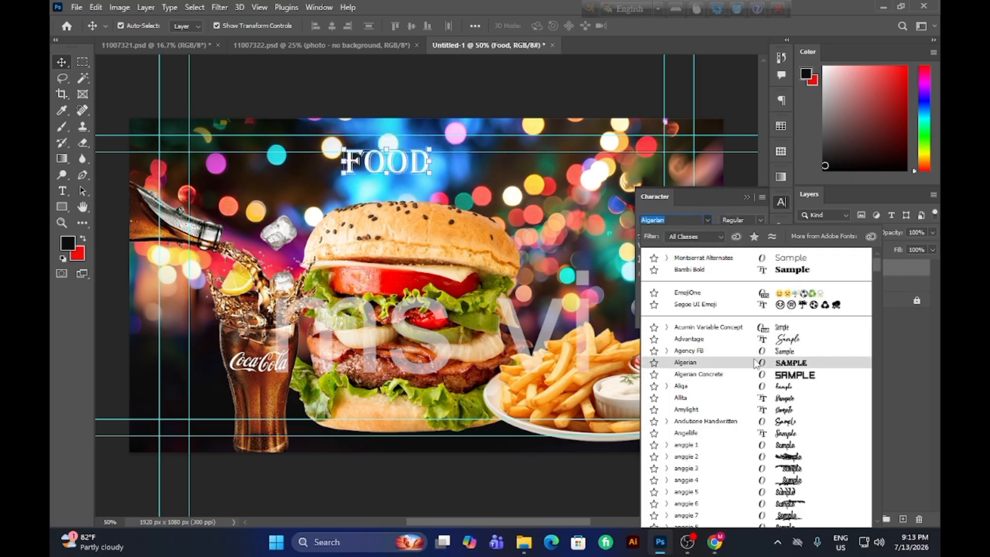
scroll(756, 364, "down", 1)
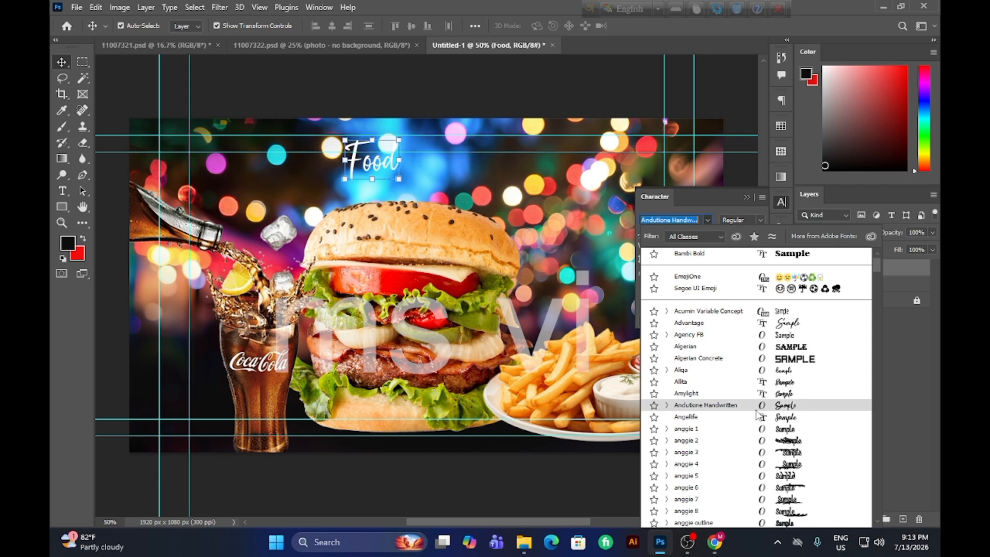
scroll(756, 412, "down", 1)
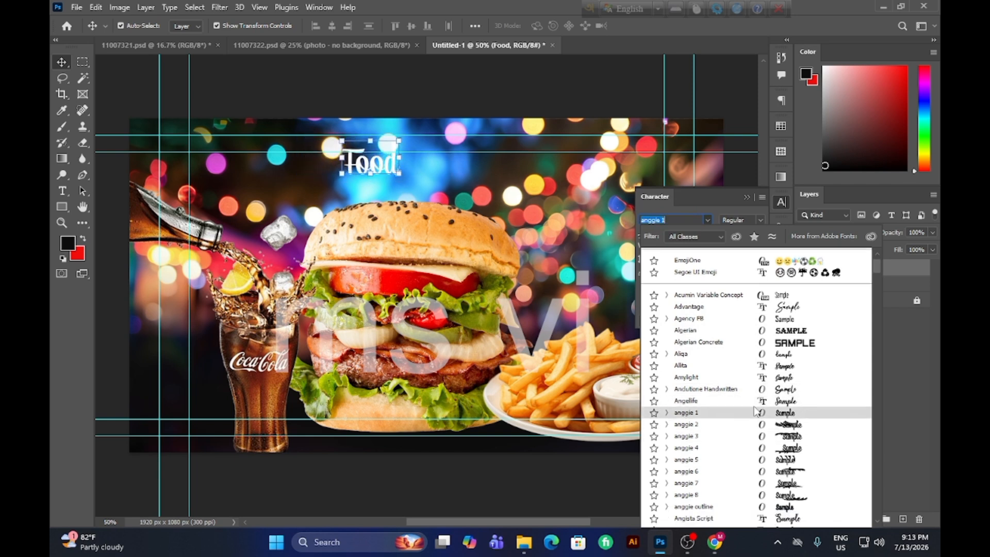
key("Up")
key("Return")
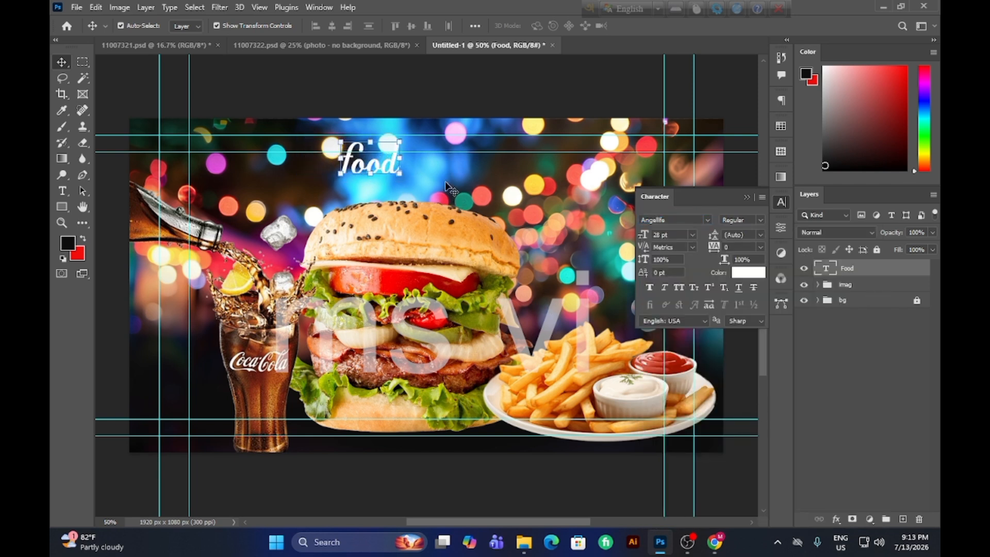
Scale the "Food" text up proportionally to about 216% and place it over the burger bun's upper left.
left_click_drag(401, 174, 365, 281)
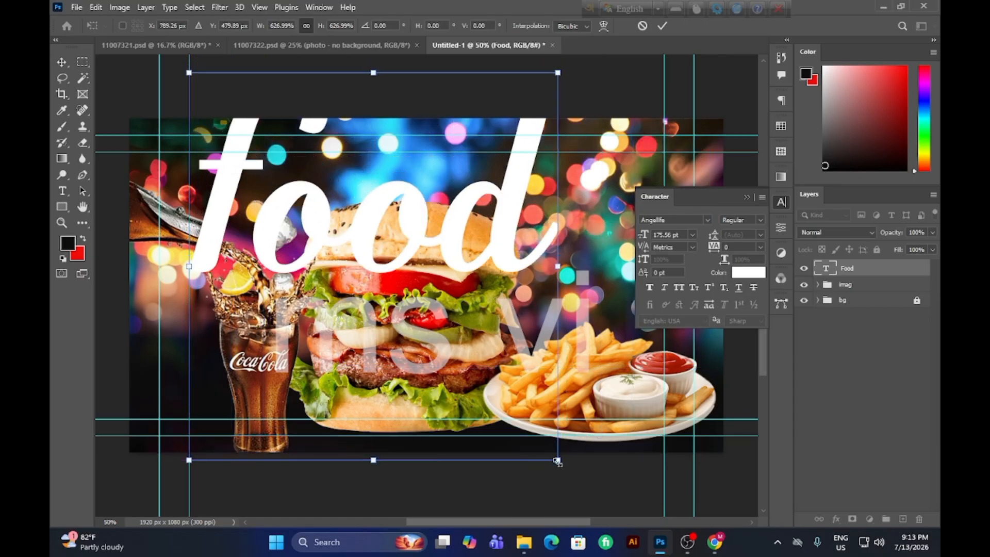
left_click_drag(558, 461, 420, 318)
left_click_drag(365, 190, 452, 271)
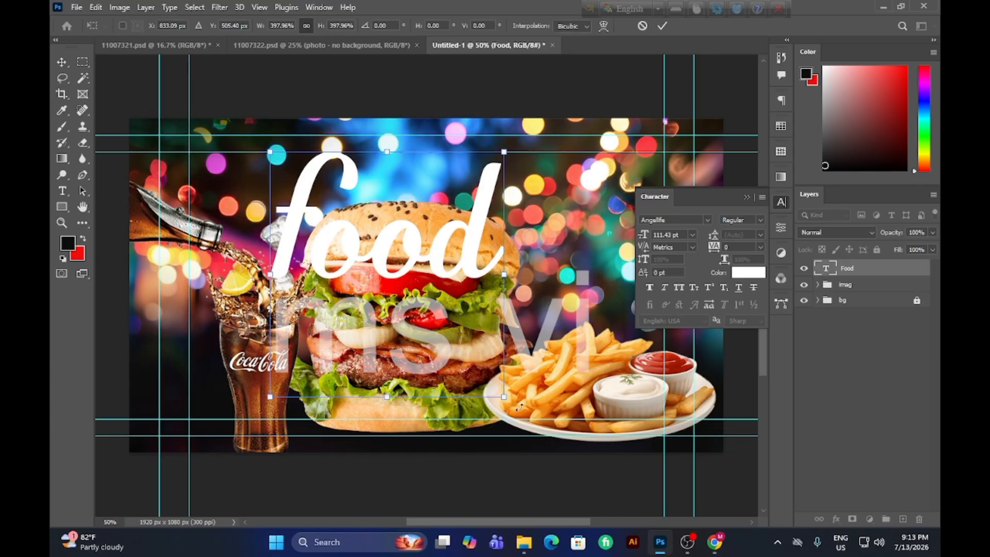
left_click_drag(503, 396, 438, 328)
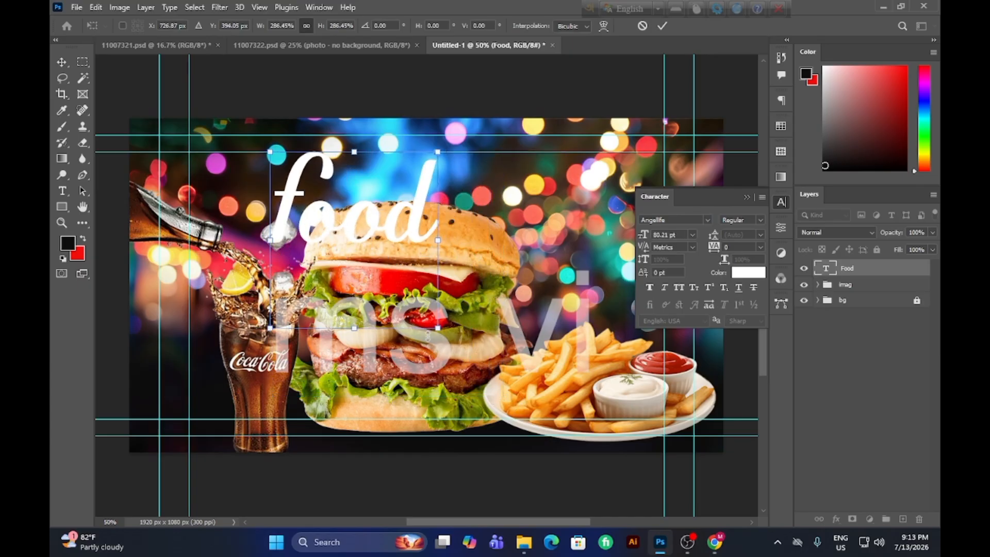
left_click_drag(353, 328, 353, 285)
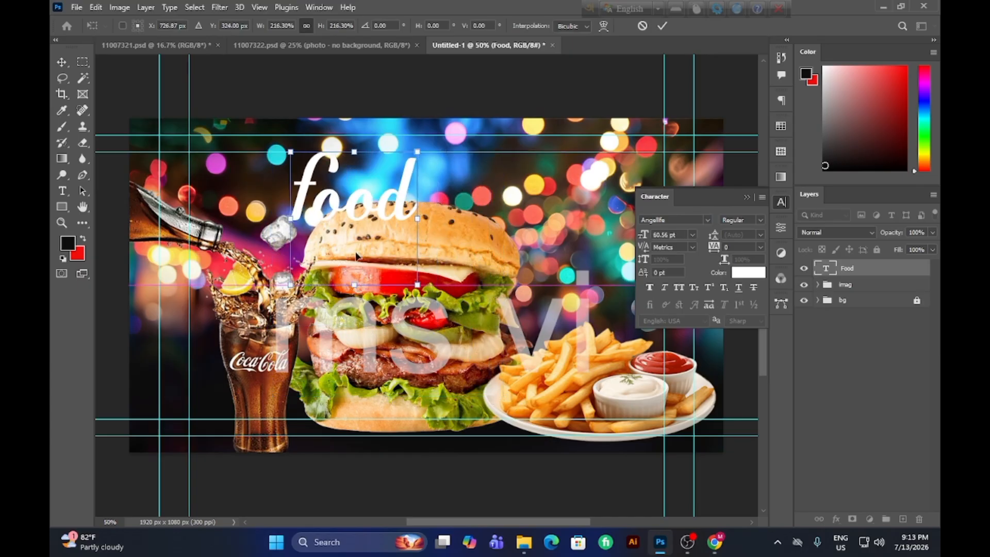
mouse_move(341, 201)
left_mouse_down()
mouse_move(305, 201)
mouse_move(330, 204)
left_mouse_up()
Stretch the "Food" text to about 435% width and 286% height, shift it slightly left, and apply the transform.
left_click_drag(401, 223, 528, 223)
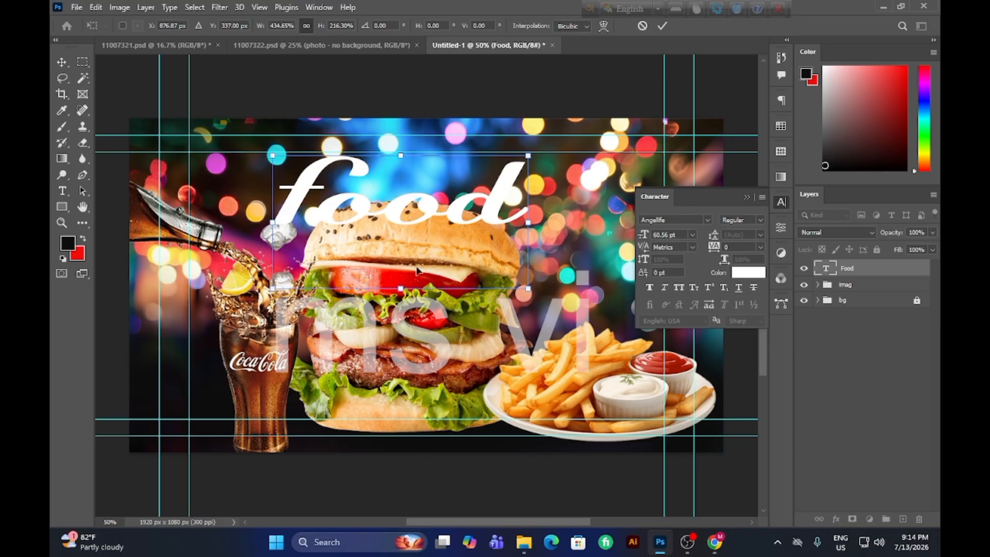
left_click_drag(402, 288, 405, 331)
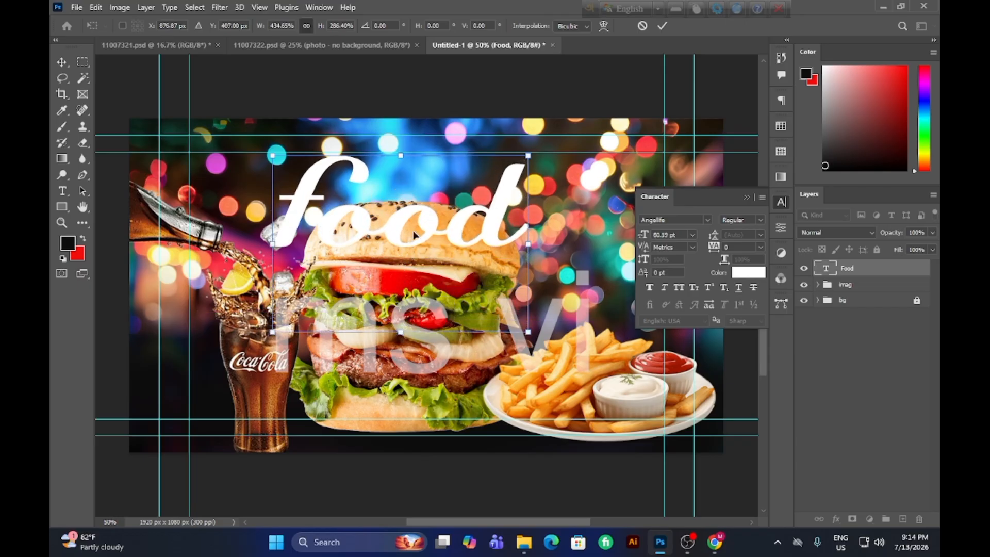
left_click_drag(414, 235, 390, 240)
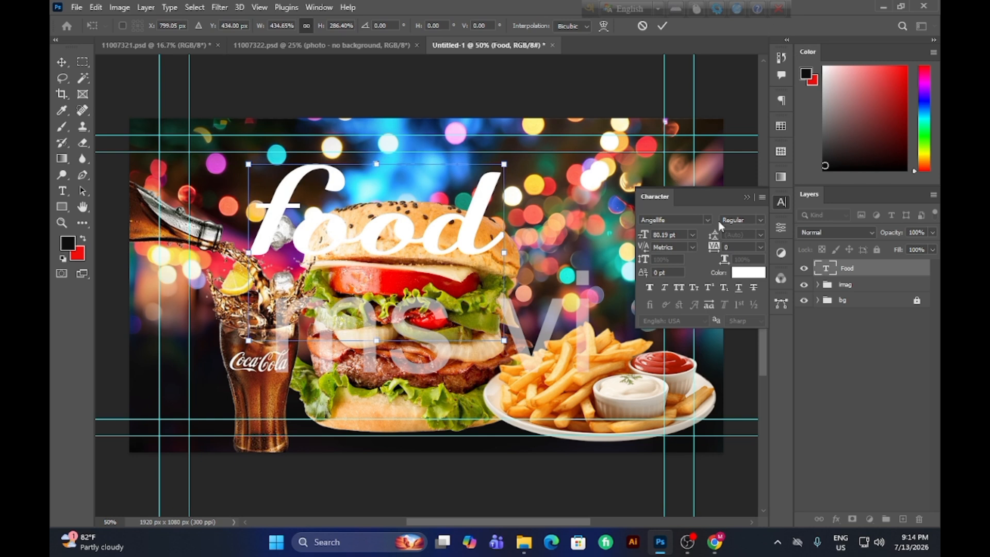
scroll(682, 236, "up", 1)
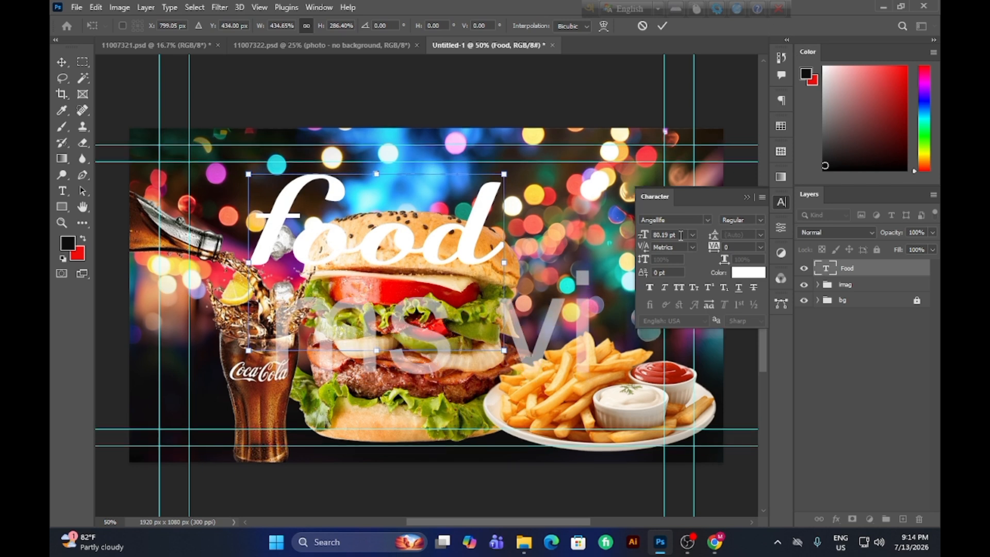
left_click(662, 26)
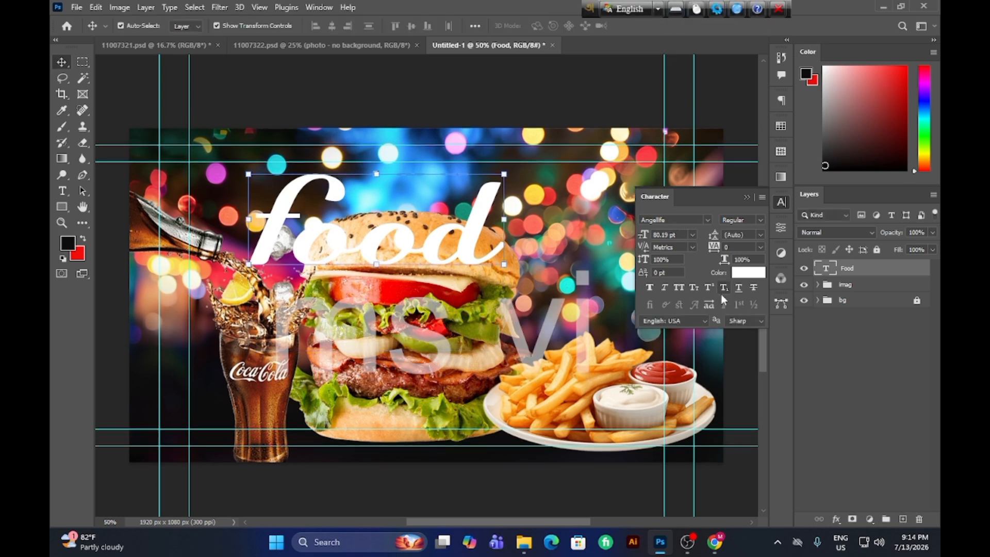
Set the font size of the "Food" text to 80 pt.
left_click(677, 235)
scroll(676, 235, "up", 1)
scroll(676, 234, "down", 1)
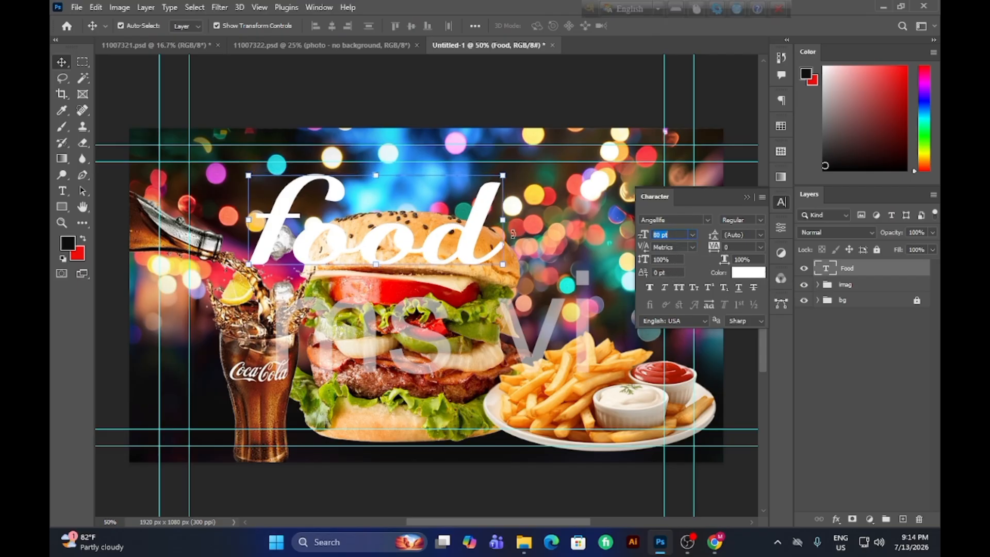
left_click(62, 207)
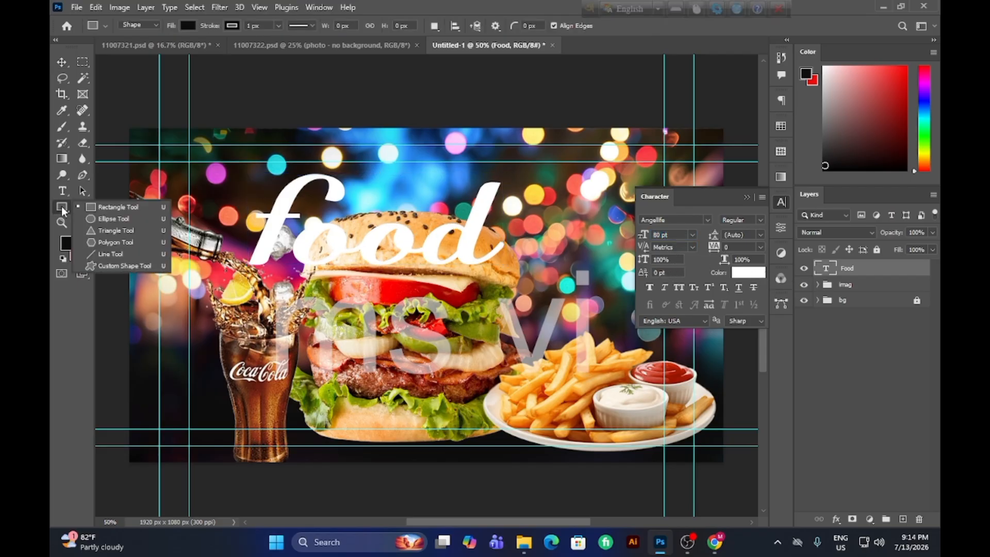
left_click(61, 158)
left_click(143, 29)
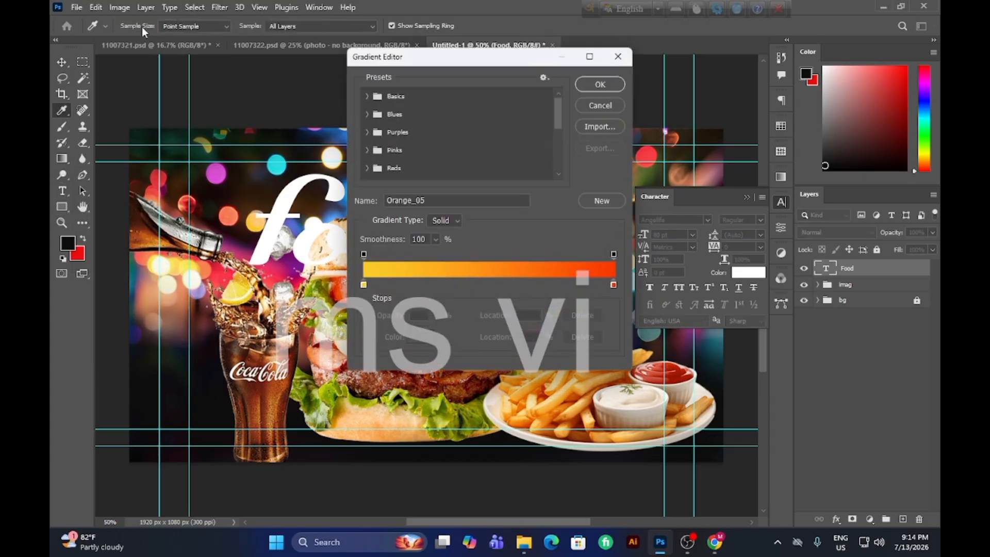
left_click(600, 84)
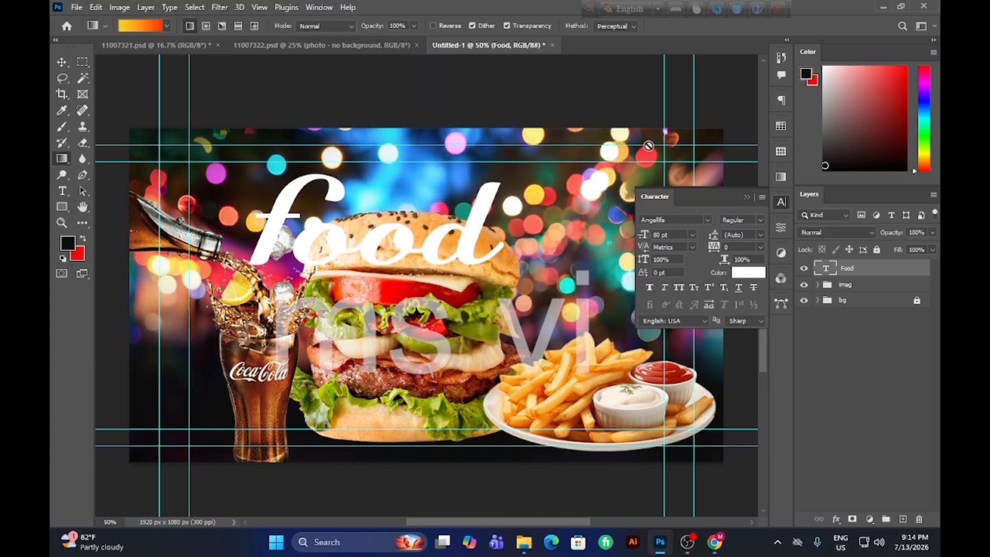
Recolour the "Food" text bright yellow (hue 56) and move it up and left against the upper inner guide.
left_click(747, 197)
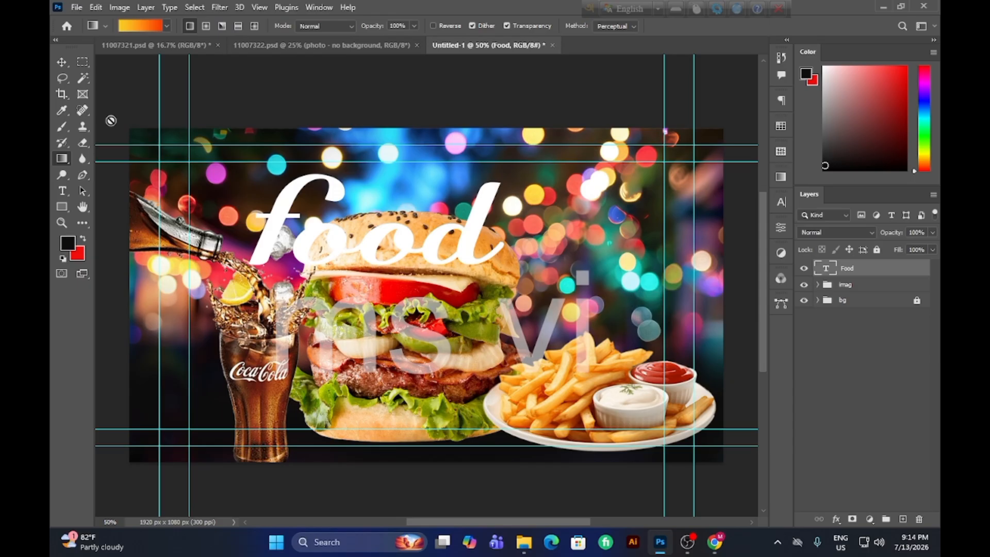
left_click(60, 62)
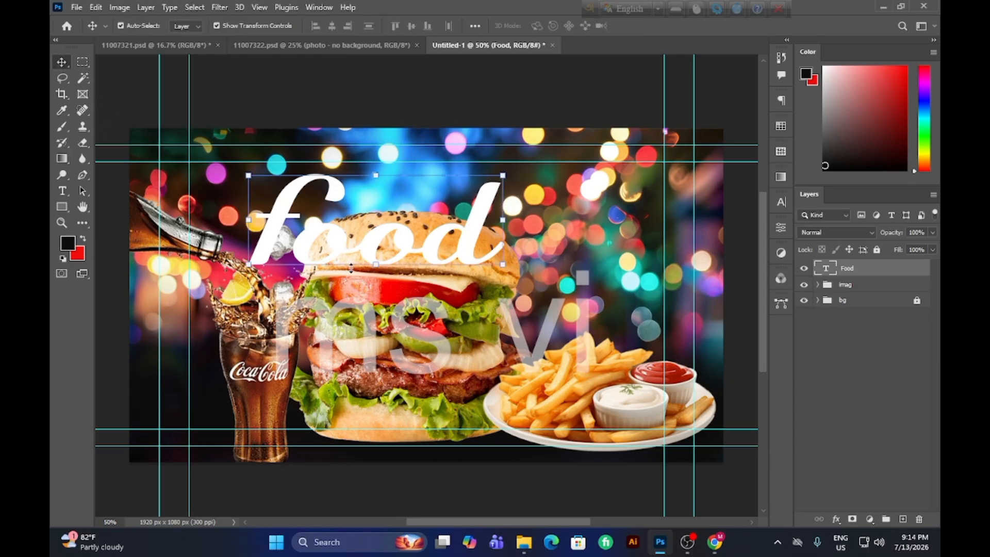
left_click(69, 248)
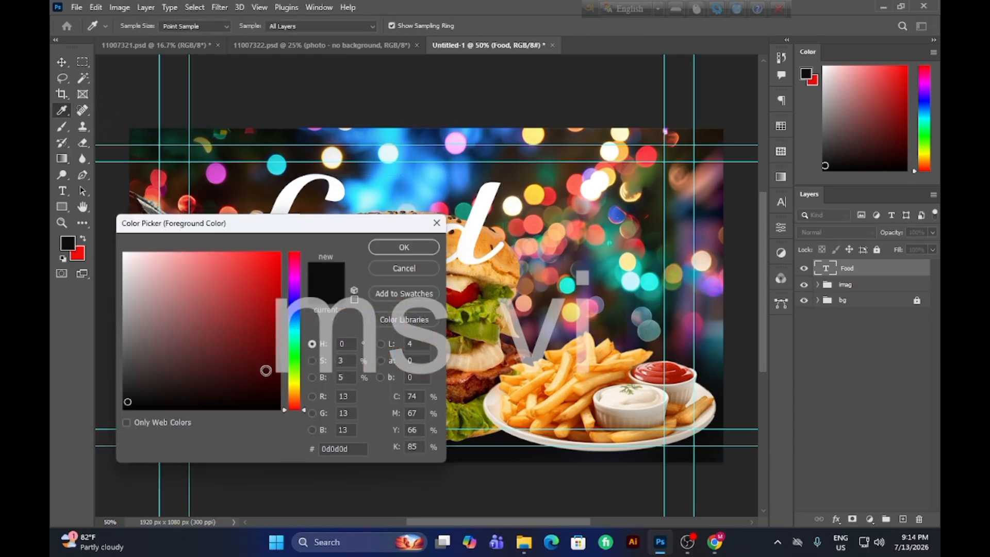
left_click(294, 386)
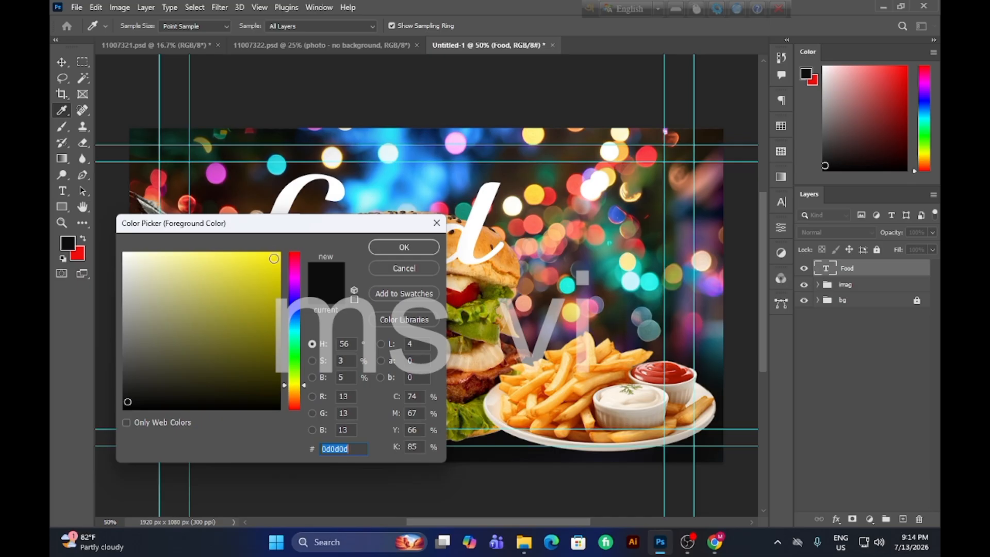
left_click(275, 262)
left_click(410, 241)
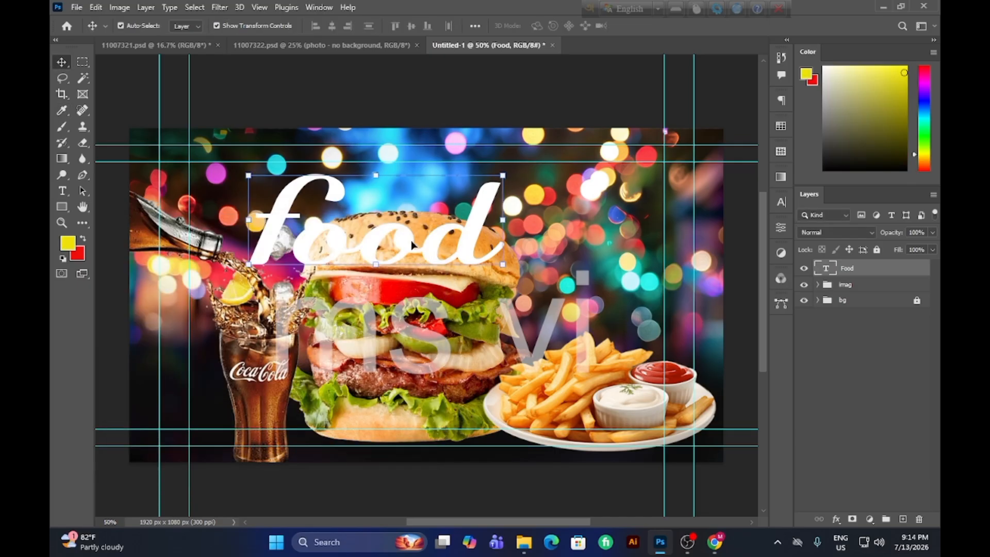
key("alt+BackSpace")
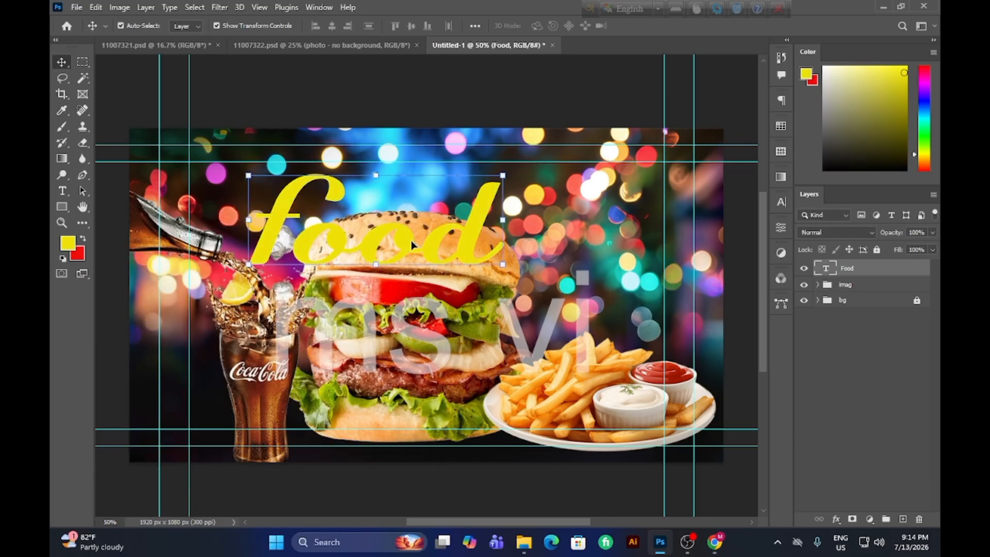
left_click(463, 234)
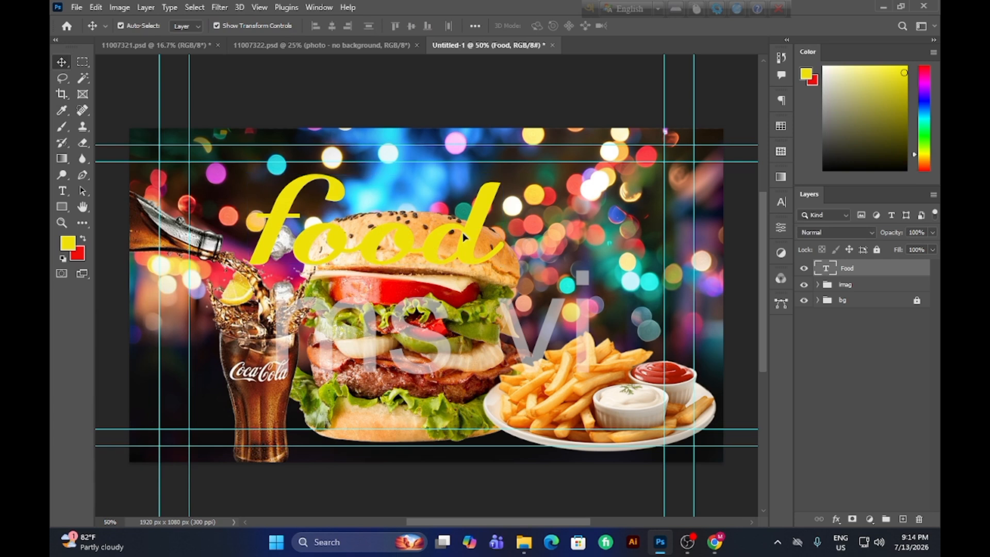
left_click_drag(464, 237, 438, 223)
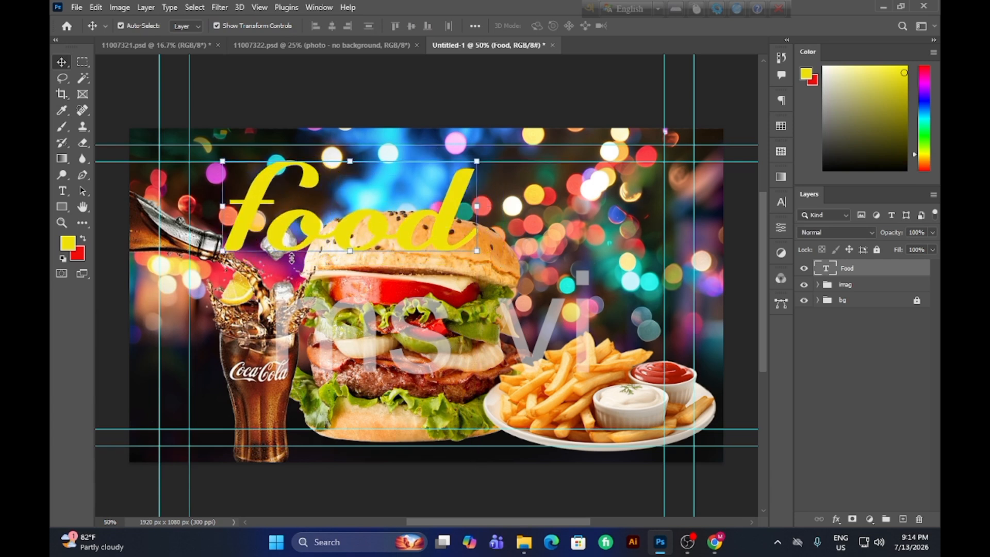
Add a smooth inner bevel to the "Food" layer with depth 272% and size 16 px.
double_click(872, 271)
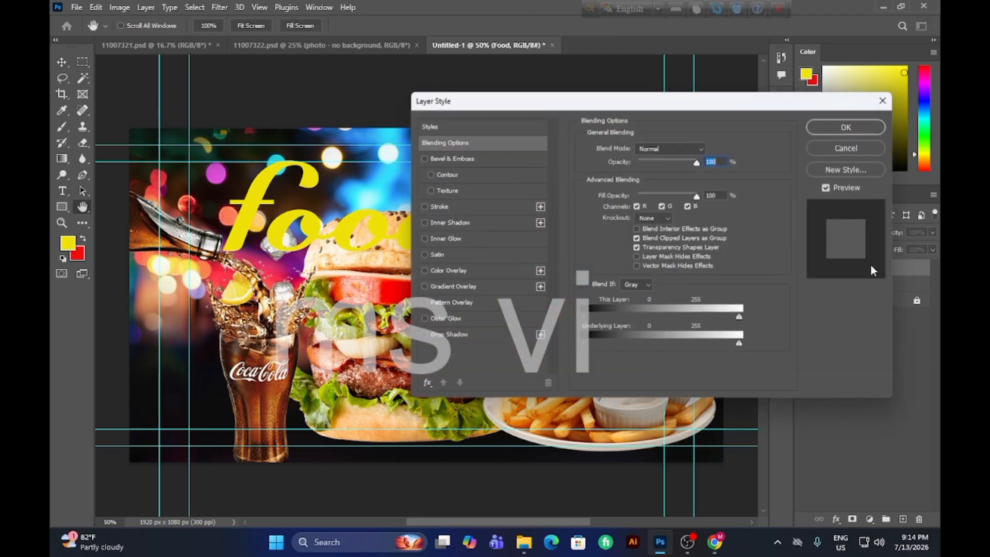
left_click(448, 159)
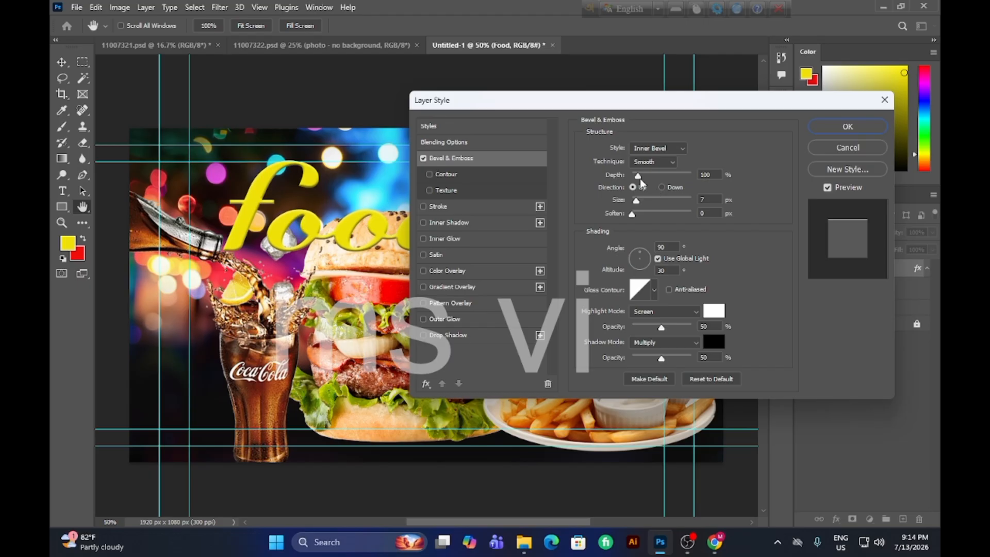
left_click_drag(639, 178, 642, 209)
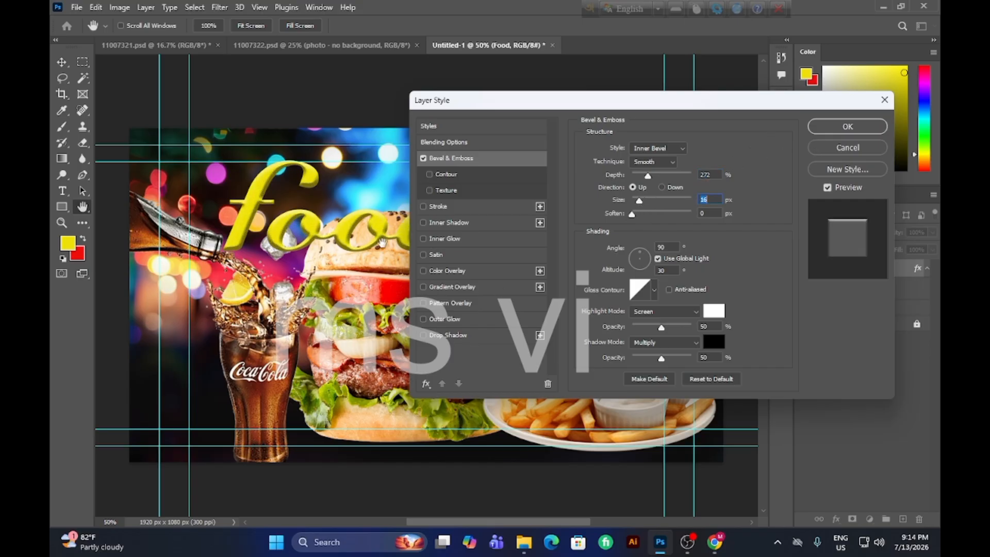
Try a white inside stroke and an inner glow on the "Food" text, switching each off again.
left_click(473, 212)
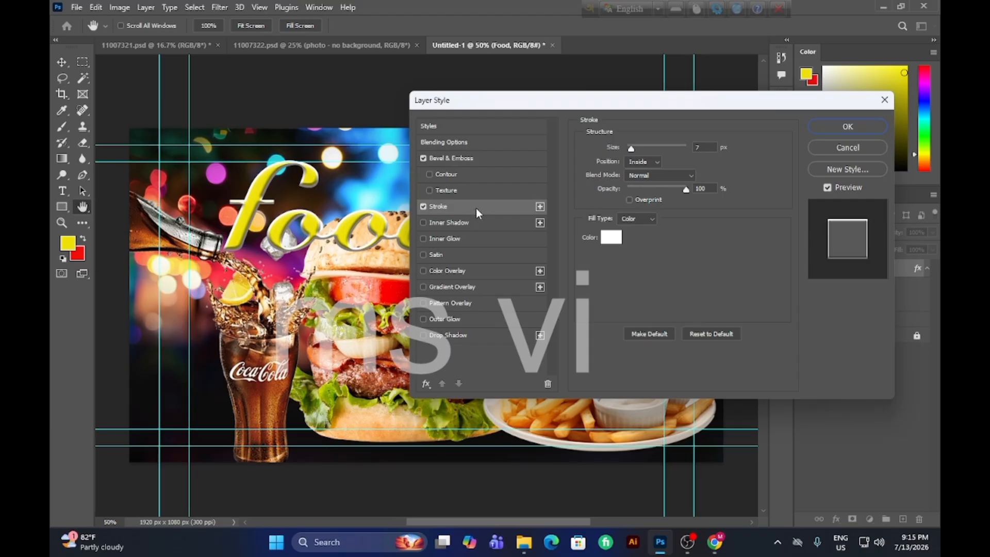
left_click(424, 208)
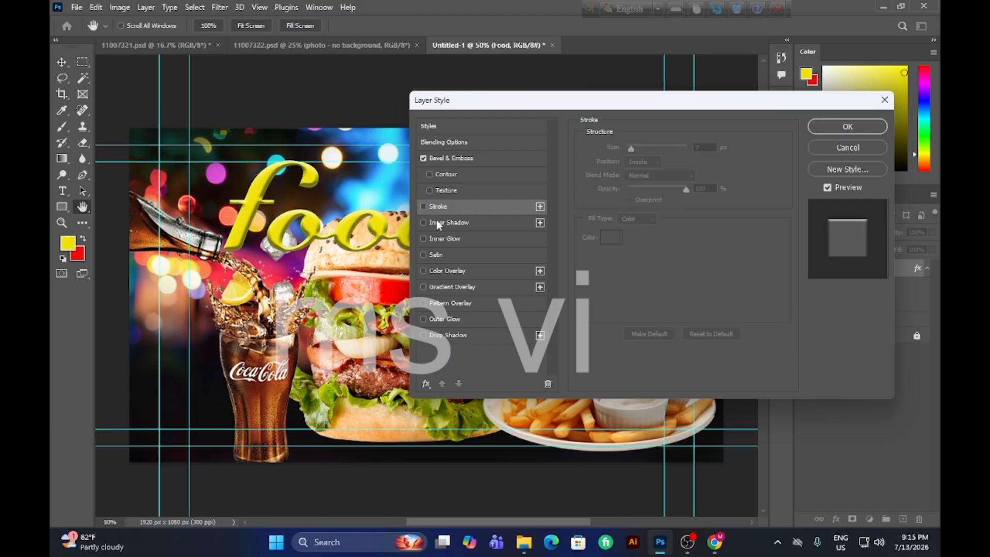
left_click(456, 240)
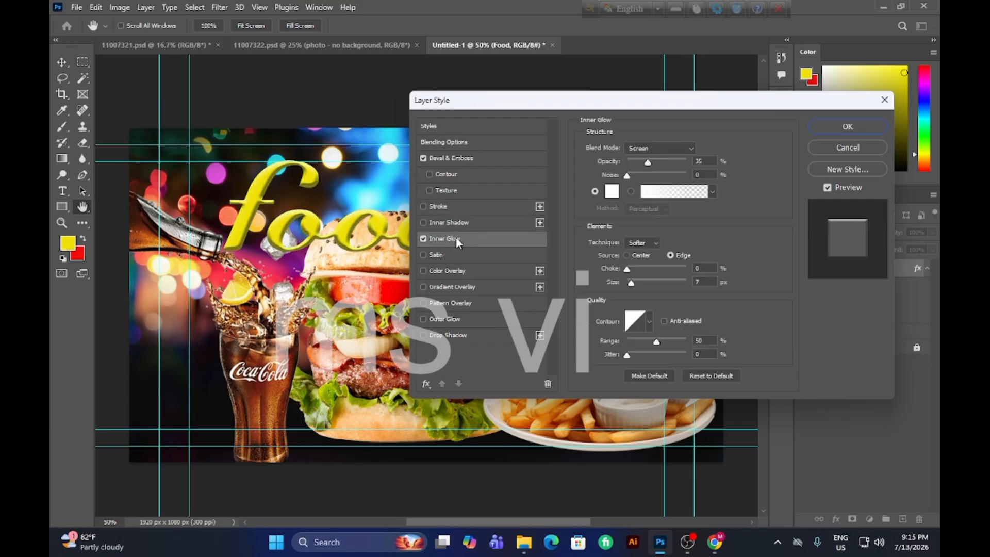
left_click(423, 238)
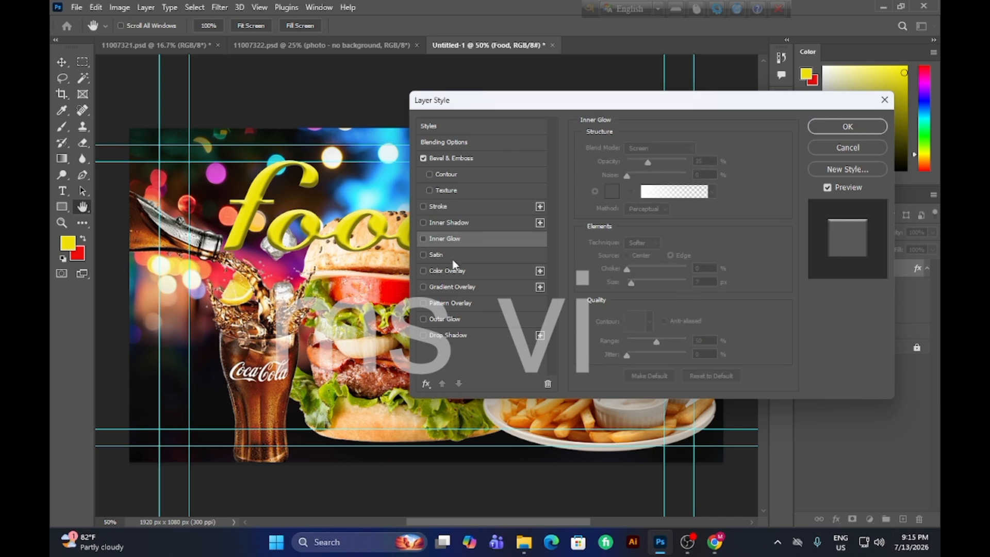
Apply a linear 90° gradient overlay with the yellow-to-red Orange_05 gradient to the "Food" text, leaving Color Overlay off.
left_click(461, 274)
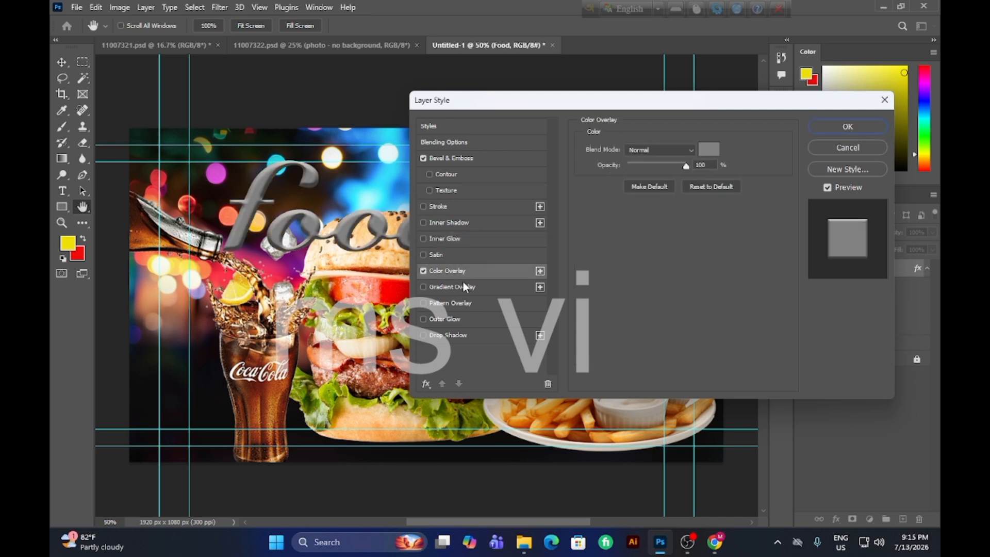
left_click(463, 286)
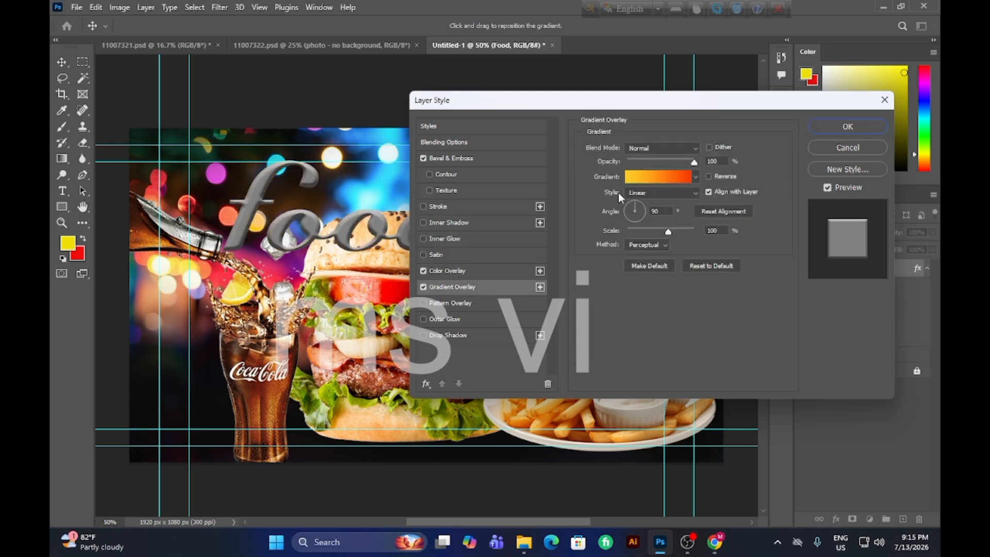
left_click(632, 179)
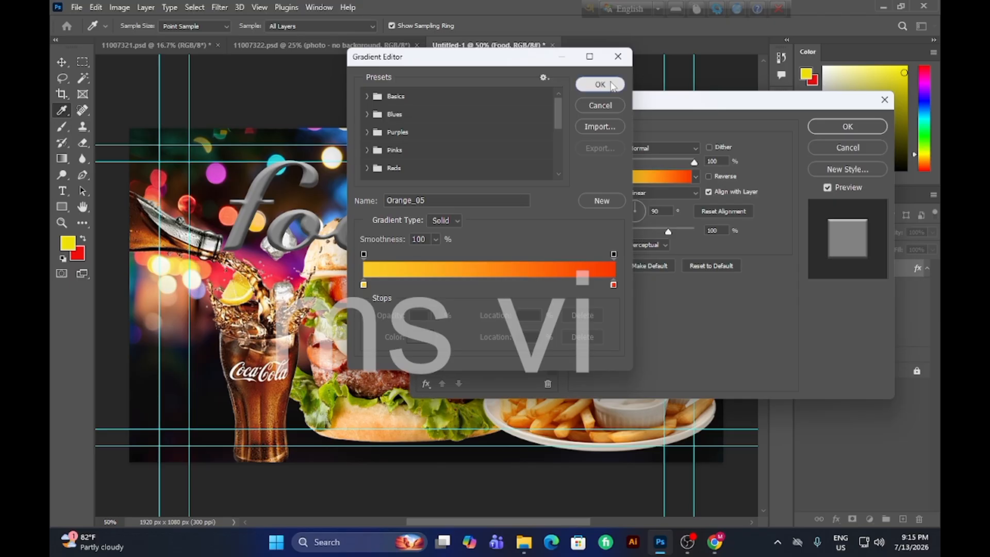
left_click(600, 84)
left_click(424, 272)
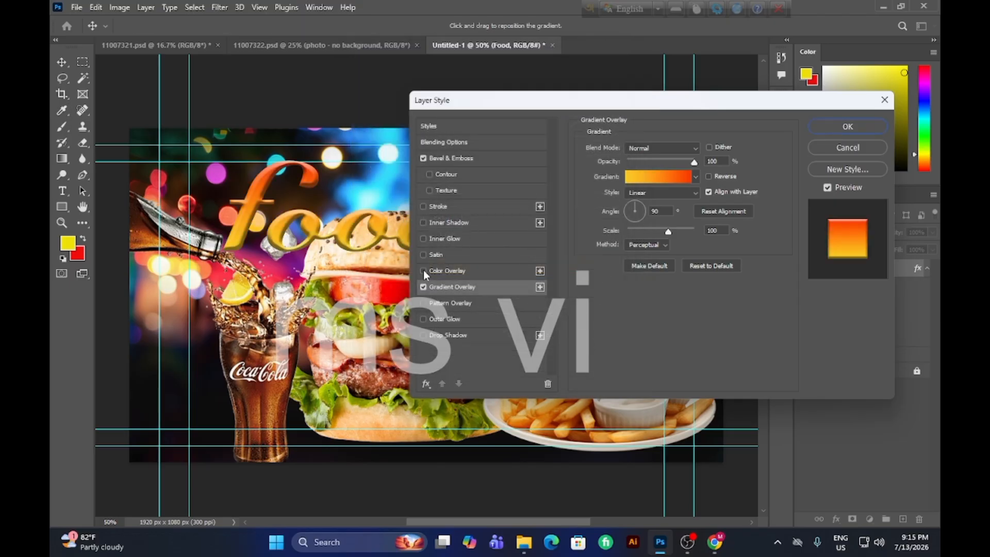
Enable the stroke on the "Food" text and add a black Multiply drop shadow: opacity 63%, angle 45°, distance 77 px, spread 5%, size 18 px.
left_click(424, 207)
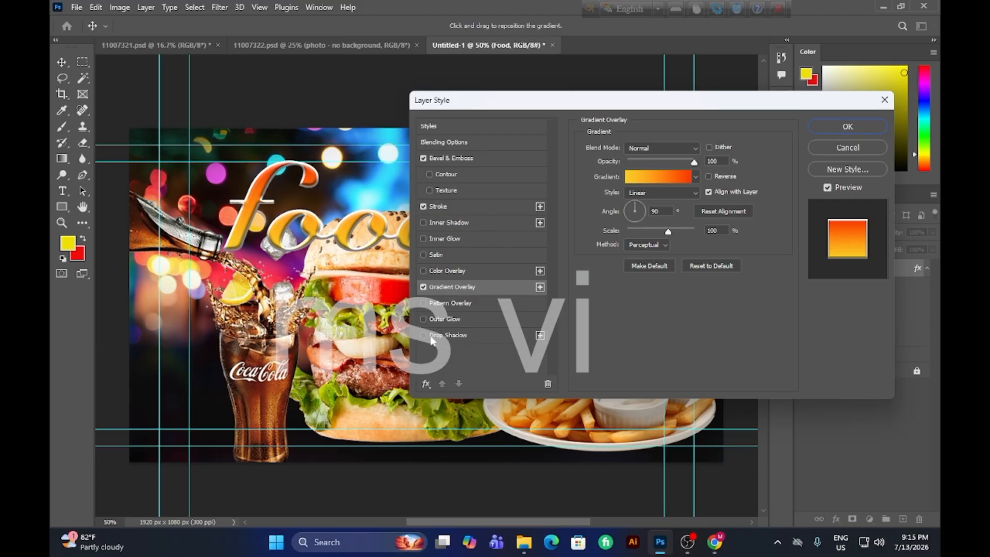
left_click(432, 336)
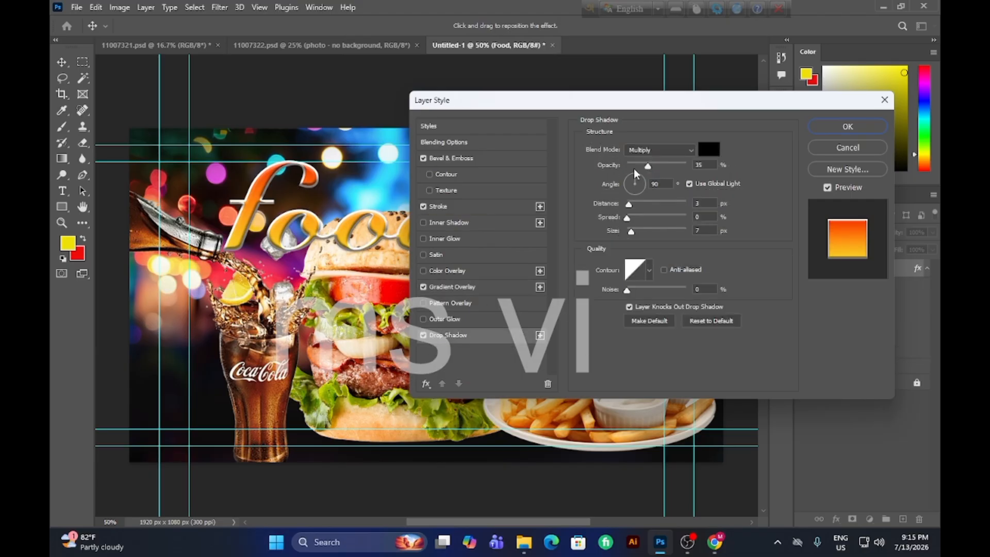
left_click_drag(647, 165, 665, 165)
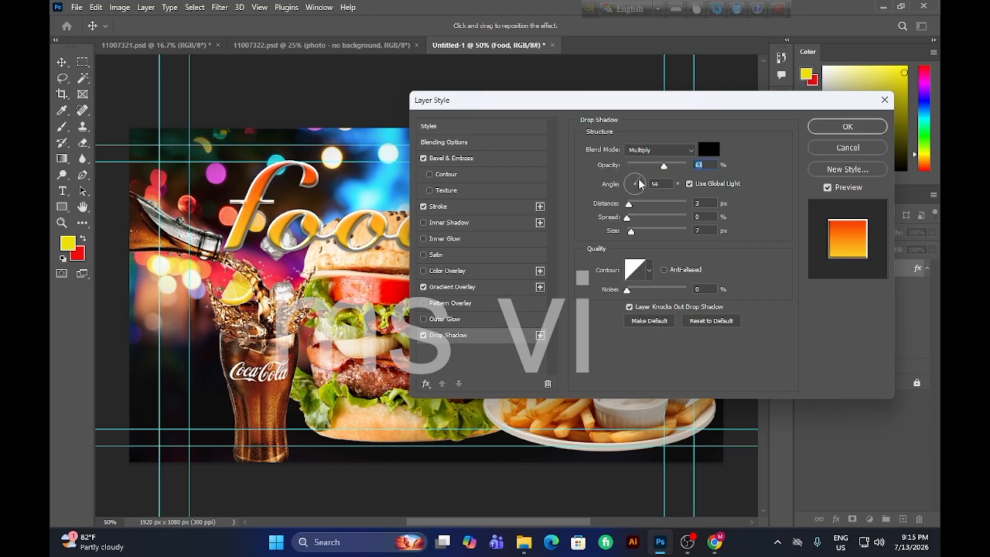
left_click_drag(638, 183, 639, 243)
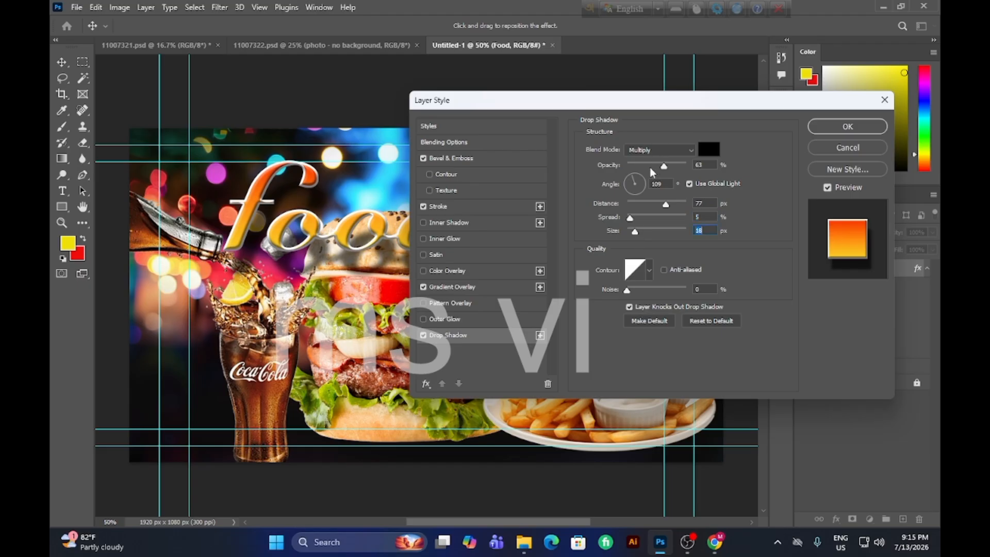
left_click_drag(636, 183, 641, 179)
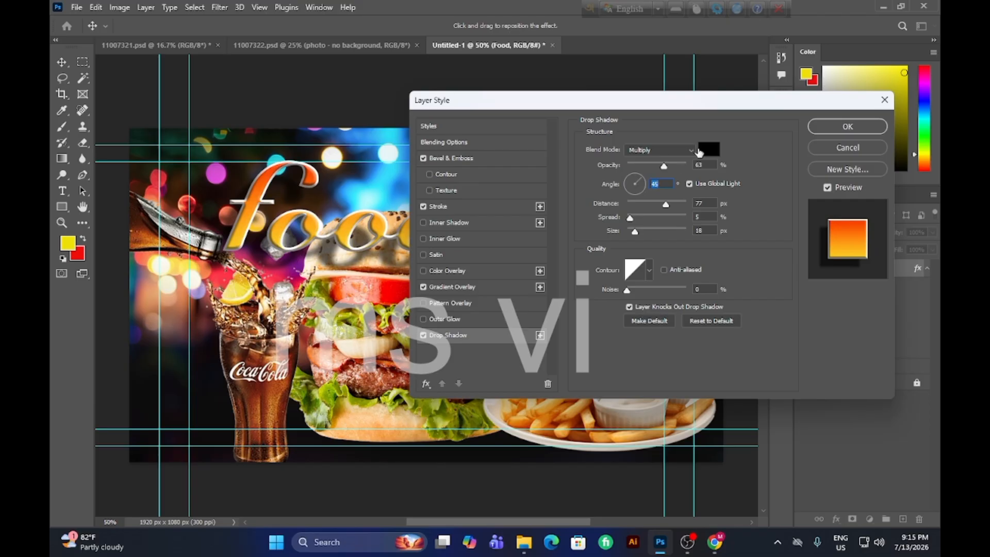
left_click(830, 132)
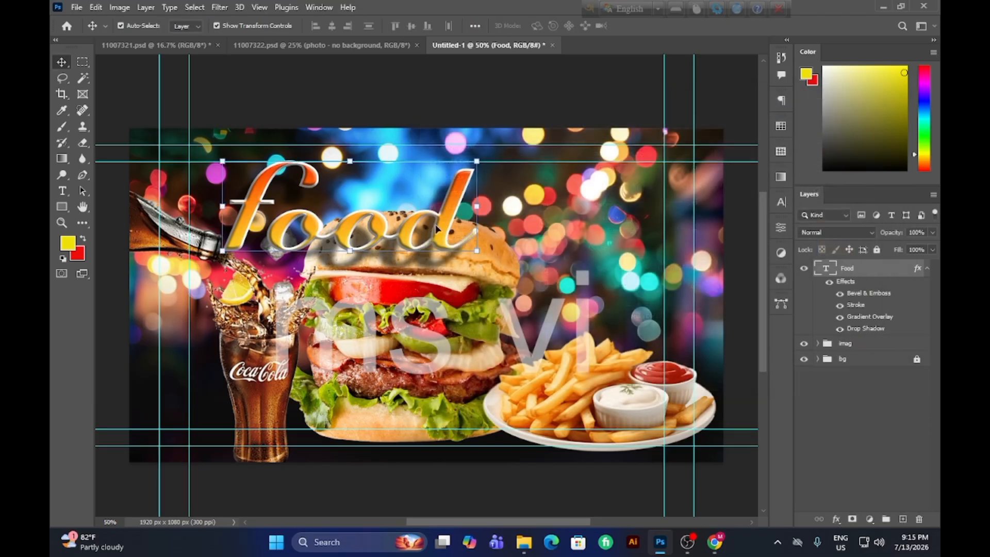
Move the "Food" text horizontally to the right along the upper inner guide, over the burger.
left_click_drag(436, 227, 494, 227)
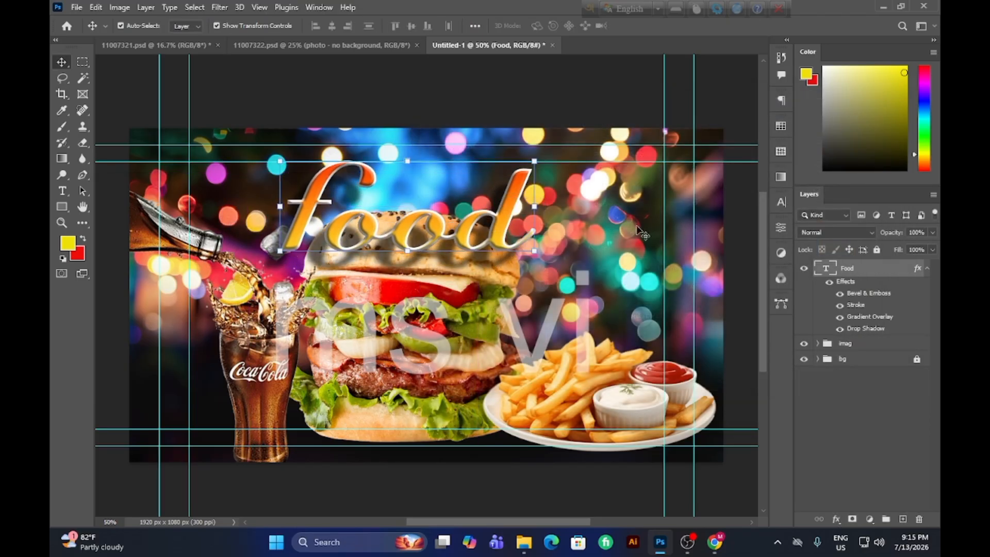
left_click(593, 228)
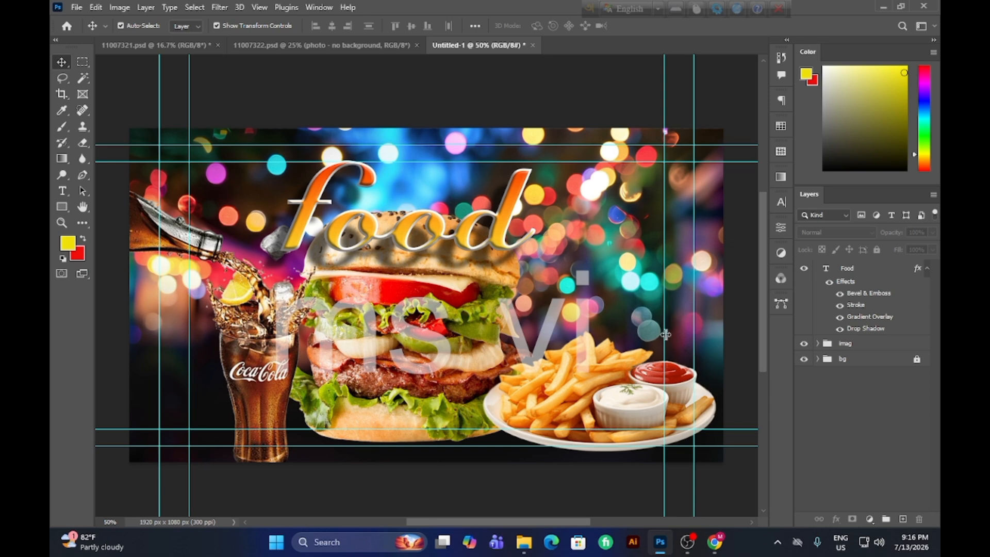
scroll(416, 291, "down", 2)
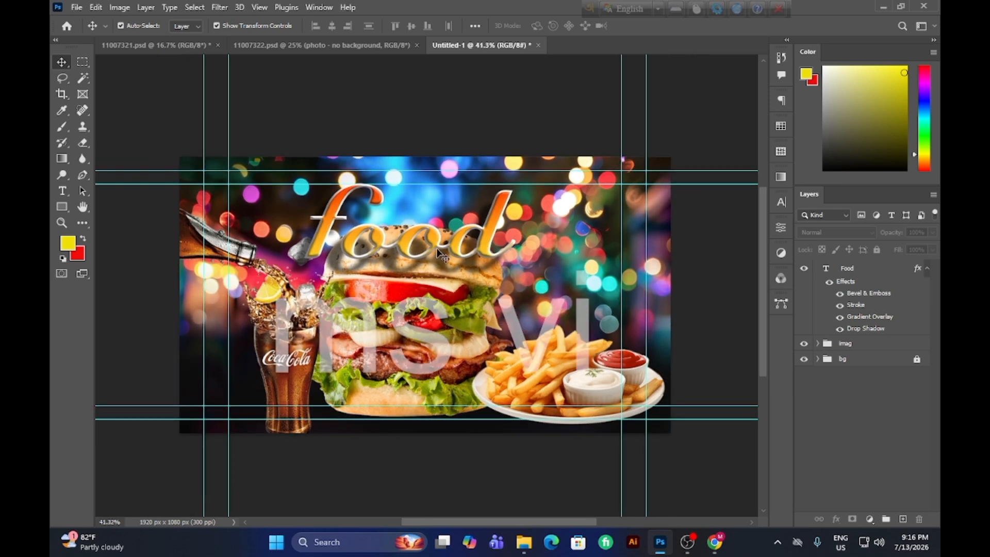
Reduce the font size of the "Food" text to 70 pt.
left_click_drag(439, 241, 440, 240)
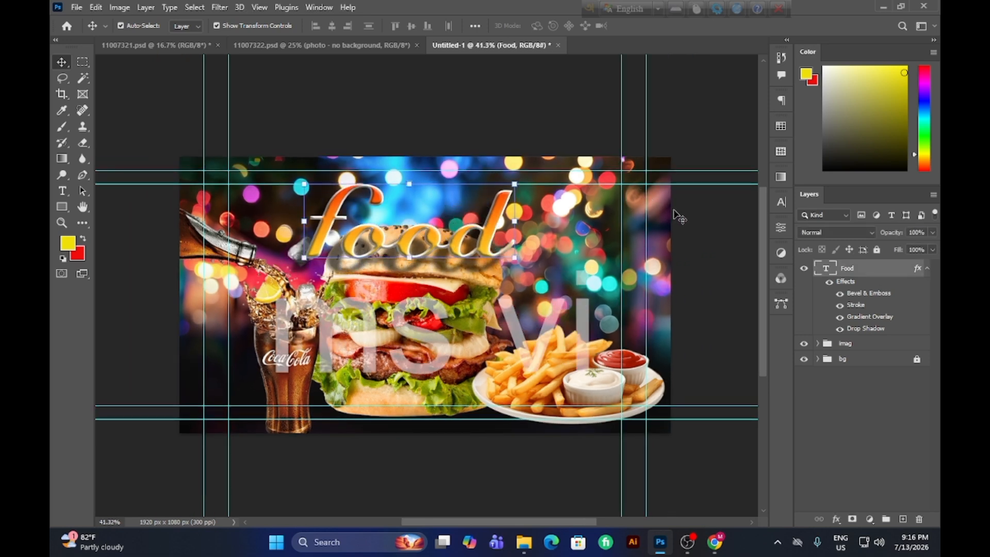
left_click(784, 203)
left_click(659, 235)
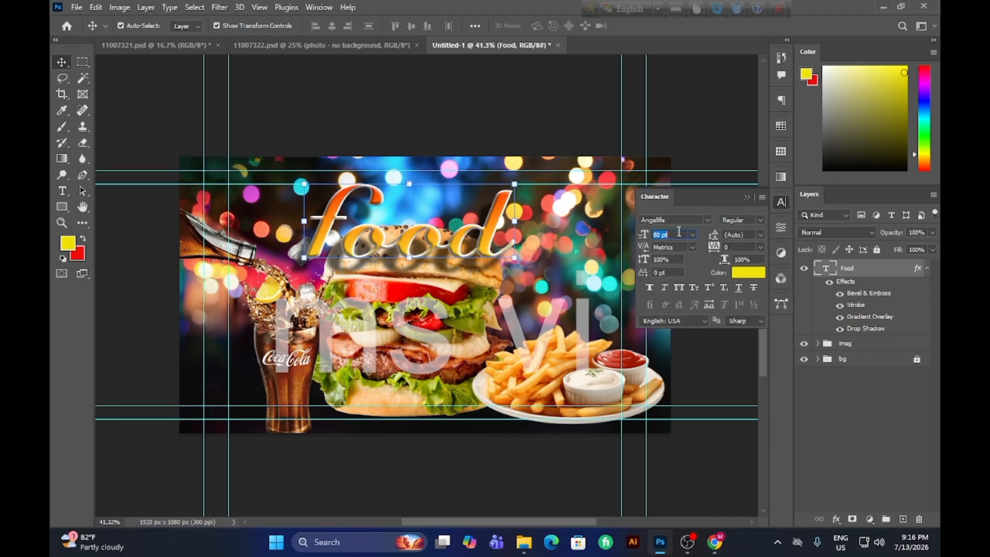
key("Down")
key("Down")
key("Down")
key("Down")
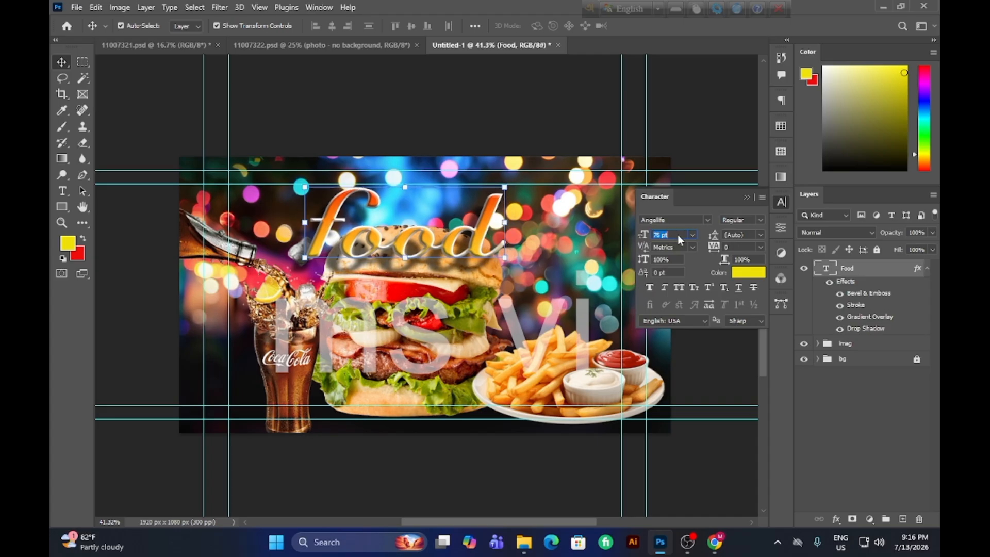
key("Down")
key("Down")
key("Down")
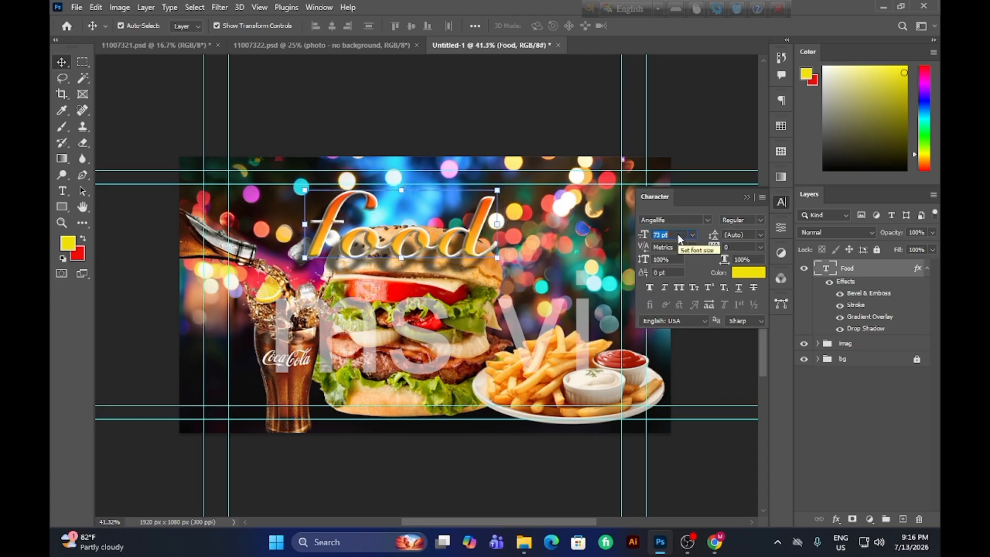
key("Down")
key("Down")
key("Down")
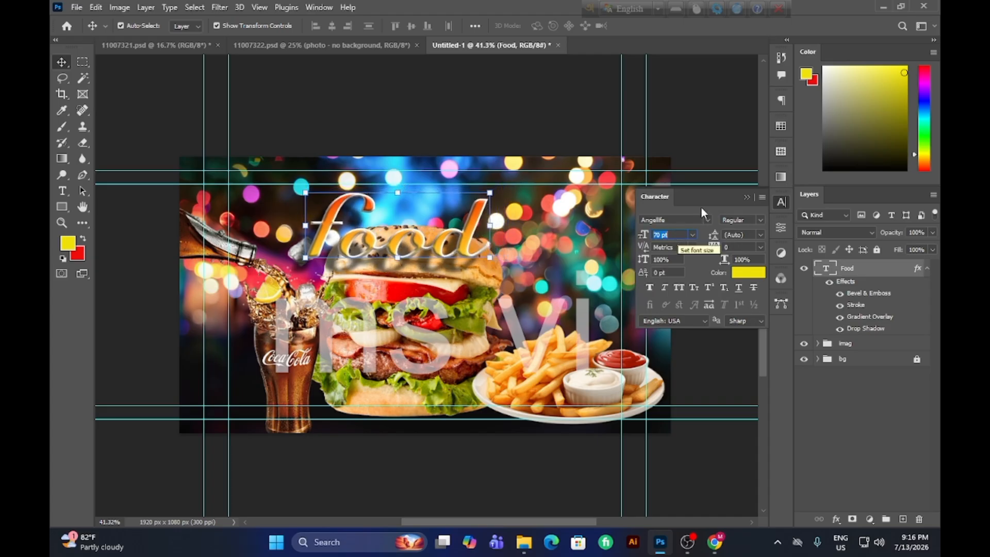
left_click(746, 197)
Move the "Food" text about 46 px right and 33 px up, against the upper inner guide above the burger.
left_click_drag(457, 246, 481, 236)
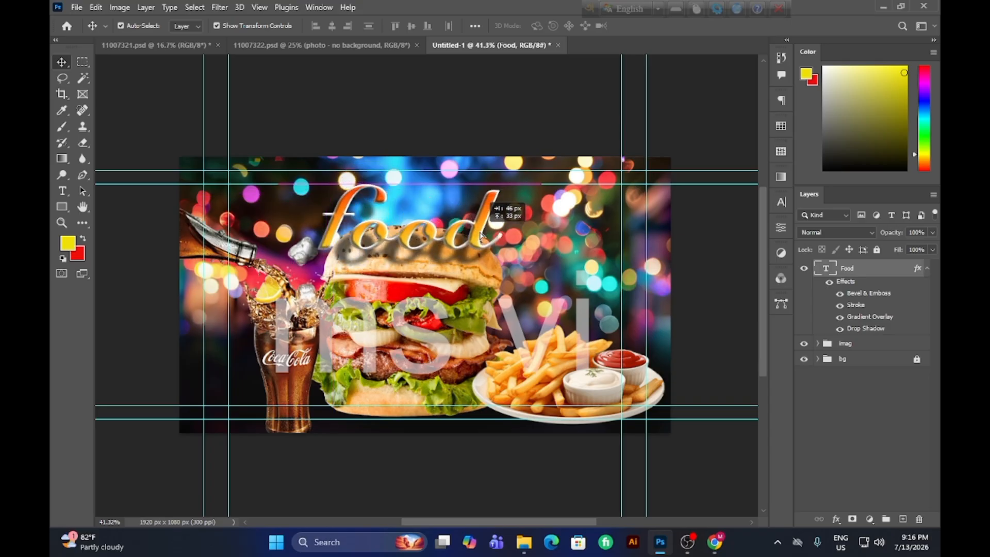
left_click(541, 204)
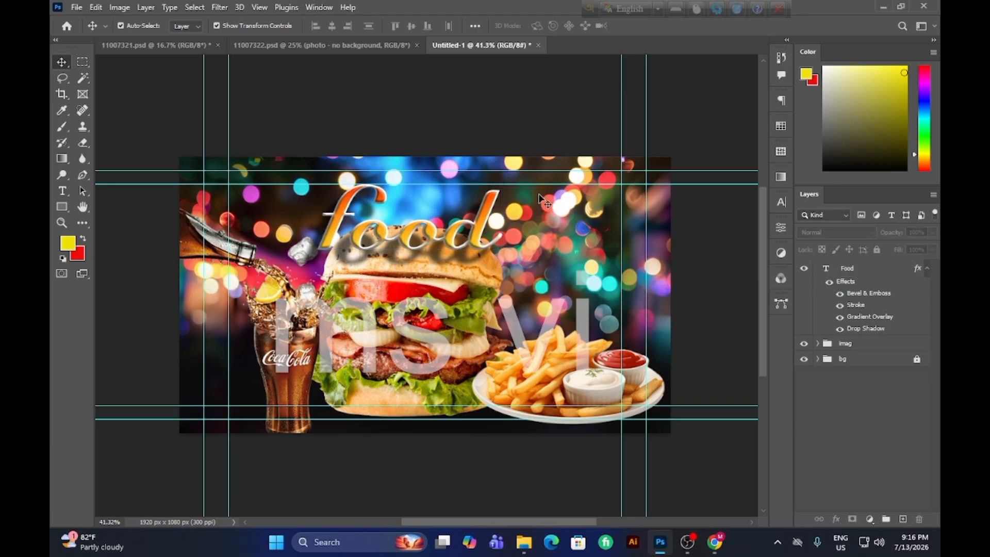
double_click(483, 230)
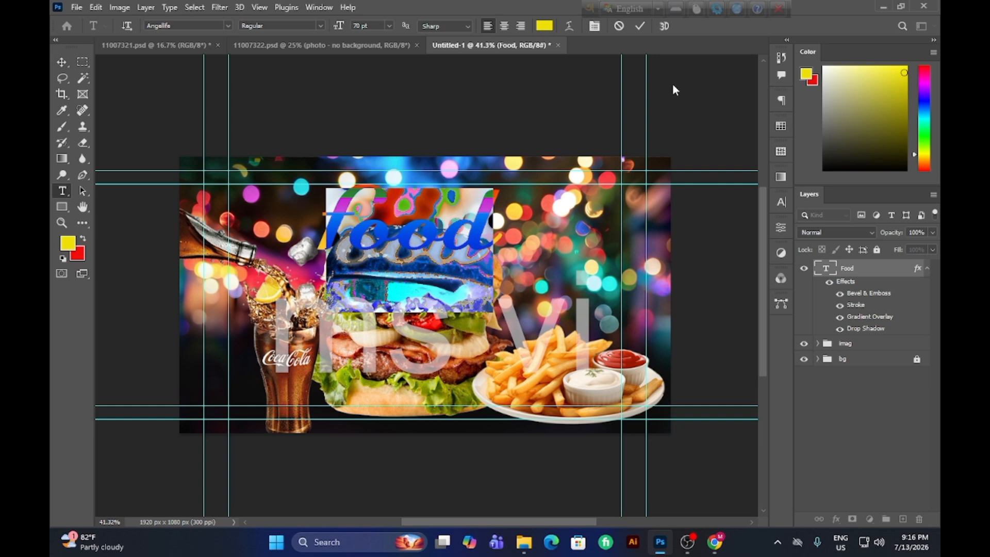
left_click(639, 26)
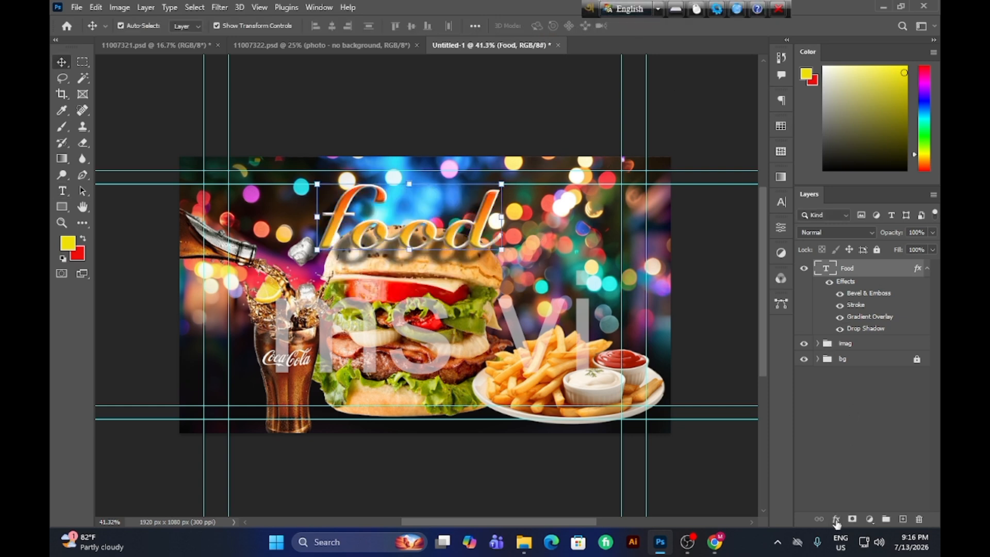
Hide the Bevel & Emboss effect of the "Food" text and compare the title with and without its effects and gradient overlay.
left_click(841, 294)
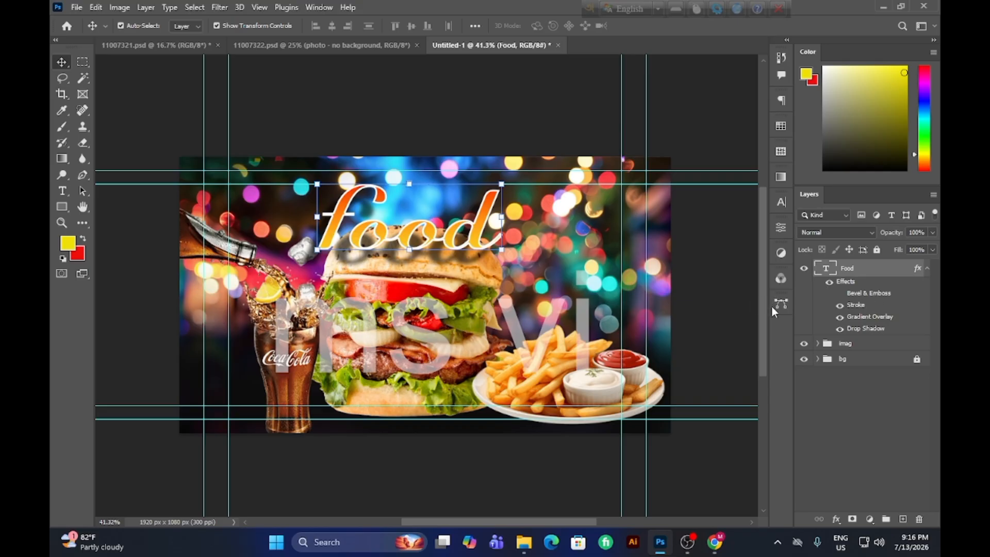
left_click(552, 253)
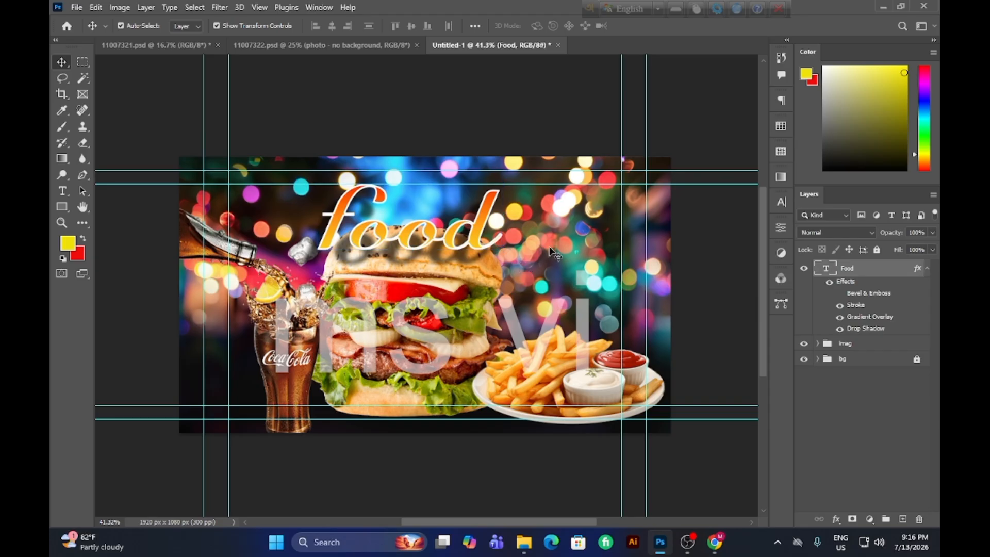
left_click(831, 283)
left_click(829, 282)
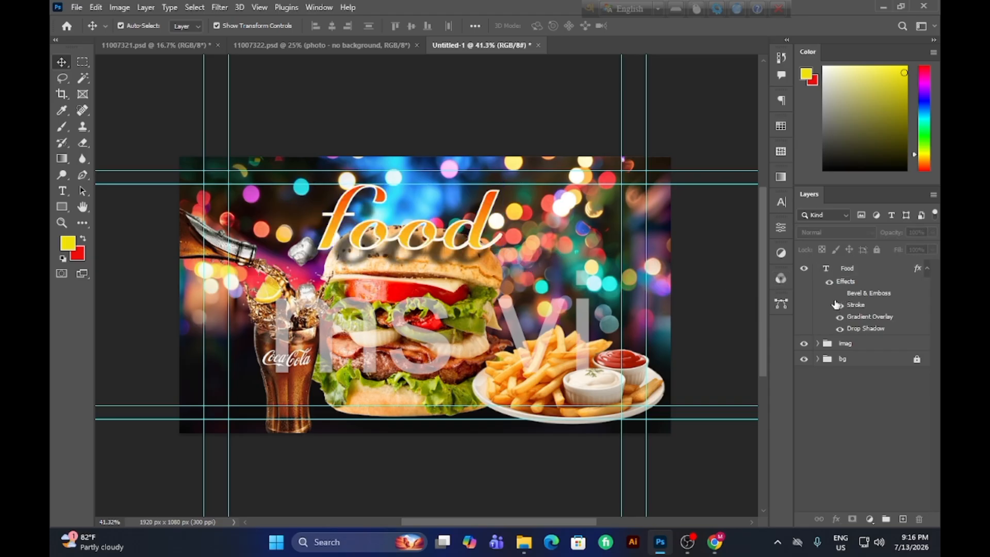
left_click(840, 317)
left_click(840, 317)
Hide the Stroke and Drop Shadow effects of the "Food" text, comparing the stroke on and off.
left_click(839, 308)
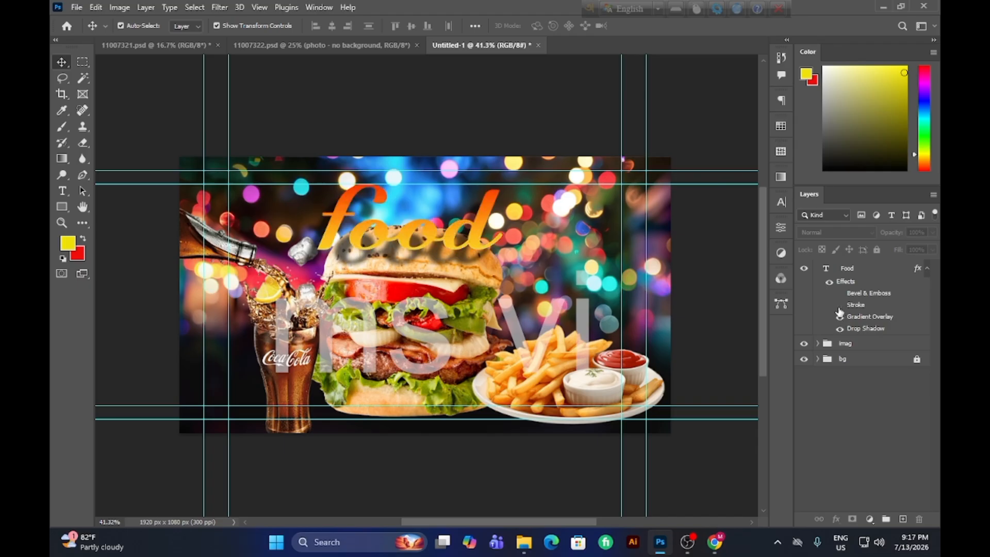
left_click(840, 306)
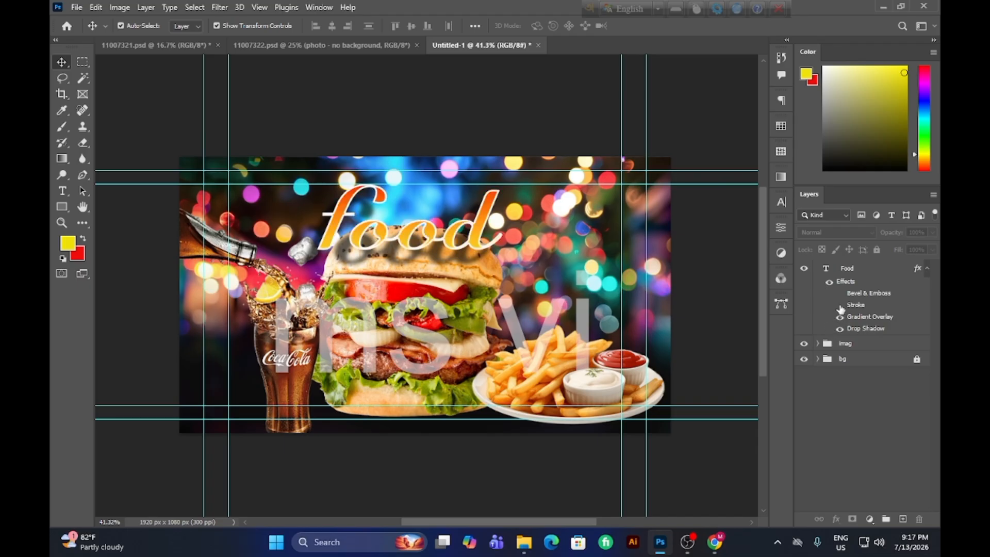
left_click(840, 307)
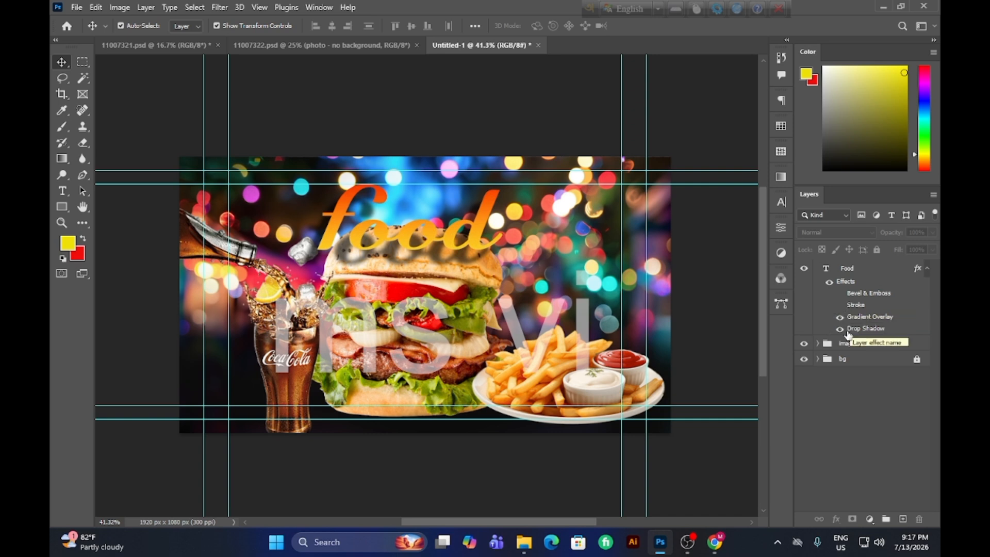
left_click(844, 332)
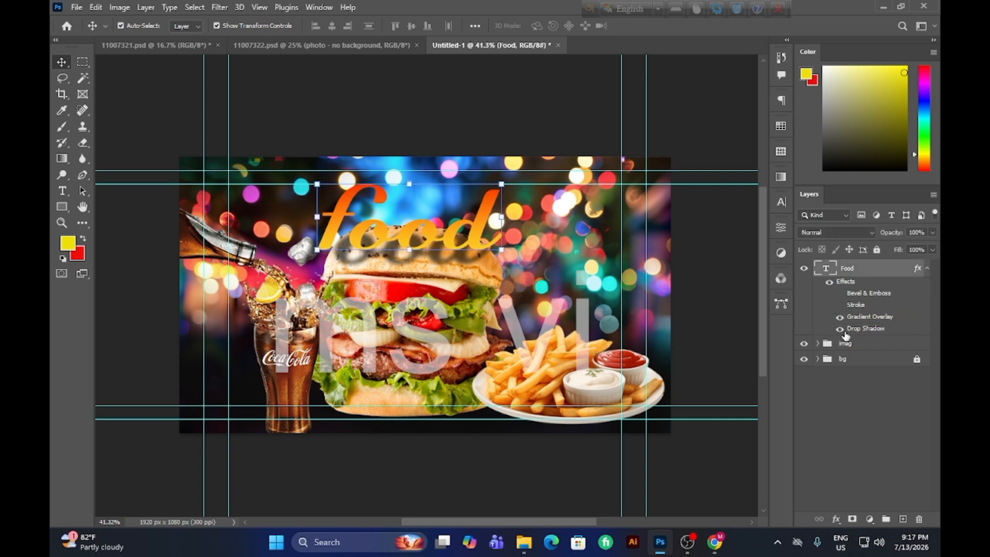
left_click(842, 329)
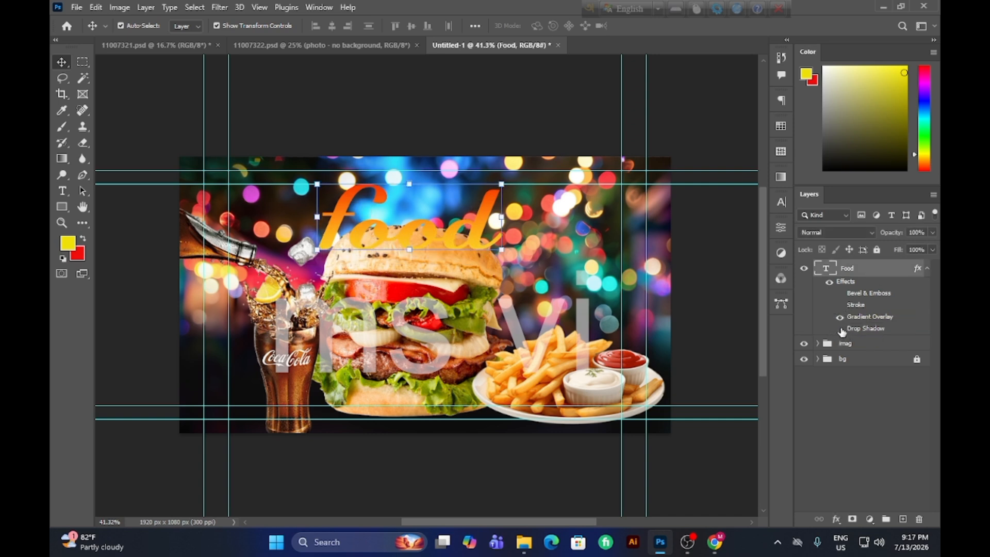
Compare the gradient overlay, stroke and bevel on the "Food" text, leaving Stroke and Gradient Overlay on and Bevel & Emboss hidden.
left_click(840, 318)
left_click(840, 318)
left_click(841, 307)
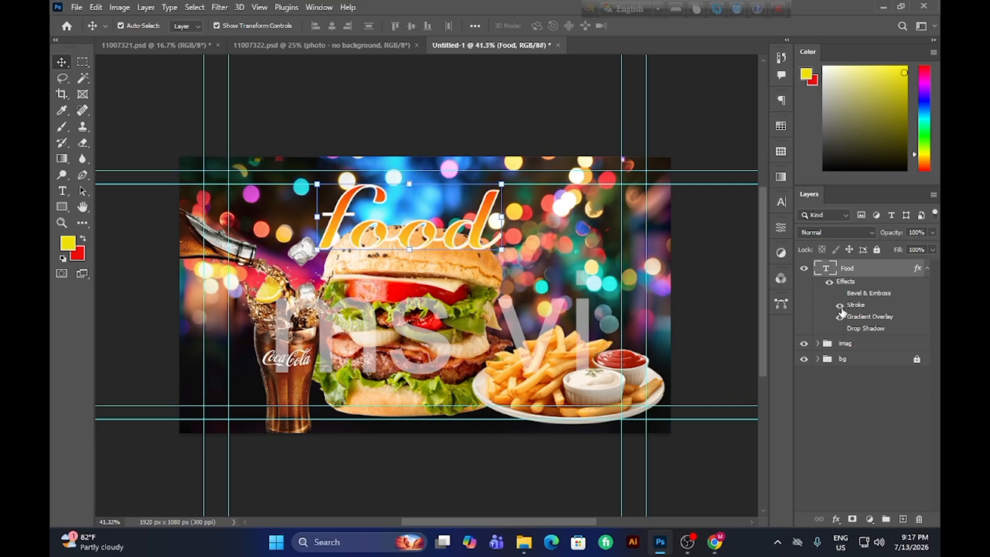
left_click(840, 306)
left_click(840, 294)
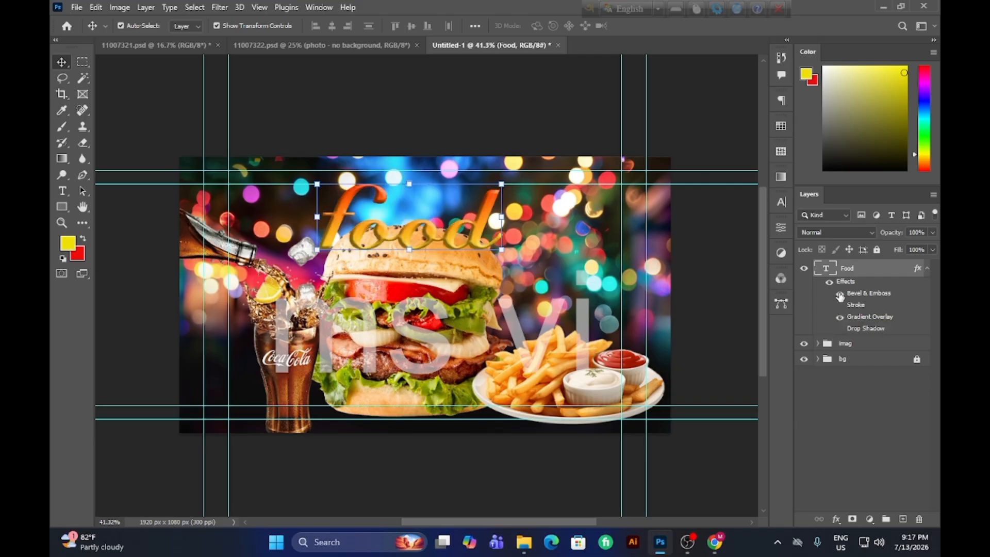
left_click(839, 293)
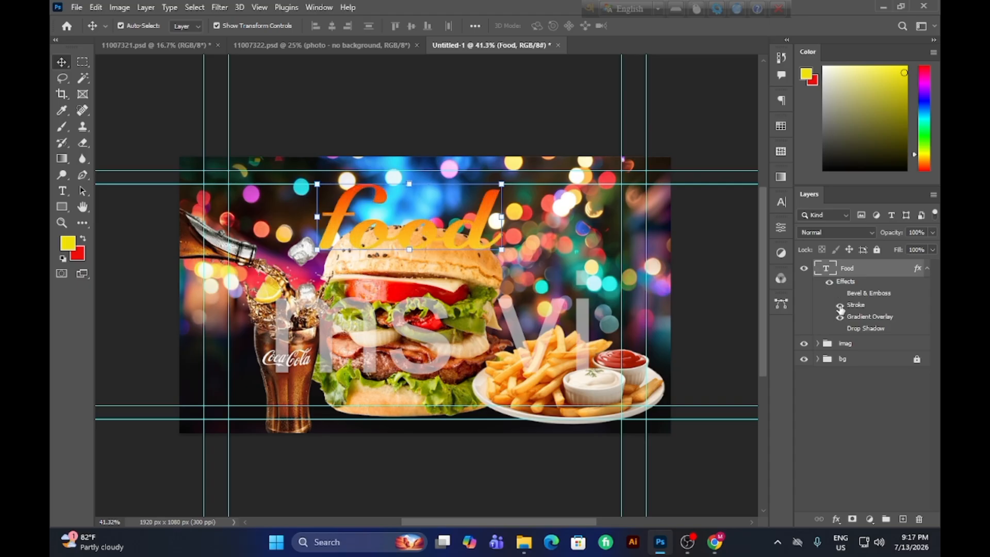
left_click(840, 305)
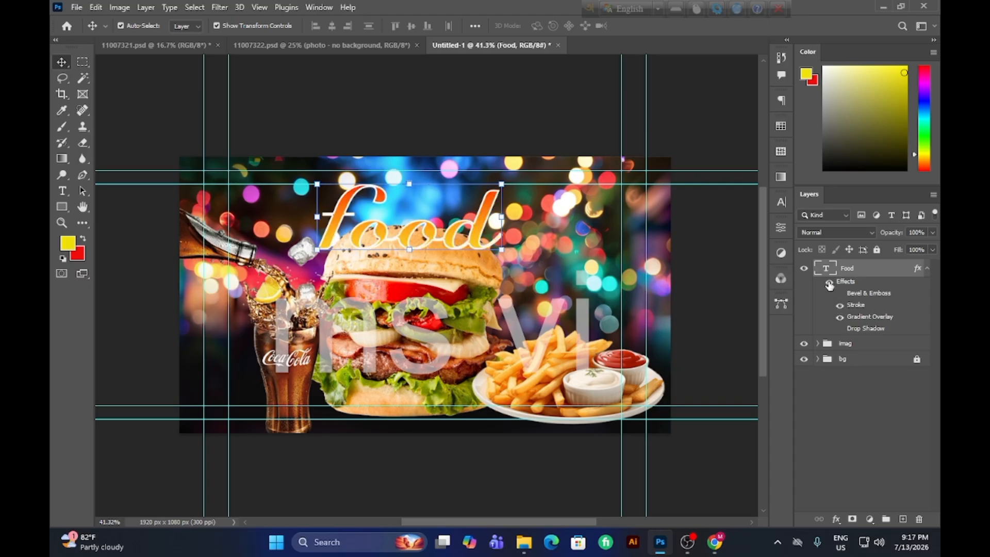
left_click(840, 293)
left_click(840, 294)
Select the "Food" text layer and set the foreground colour to white.
left_click(460, 308)
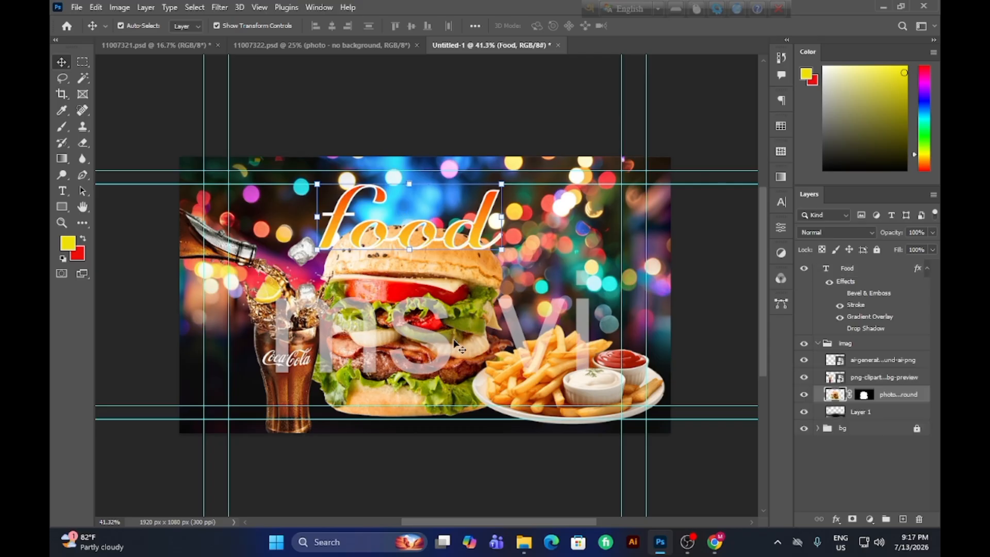
left_click(442, 462)
left_click(479, 234)
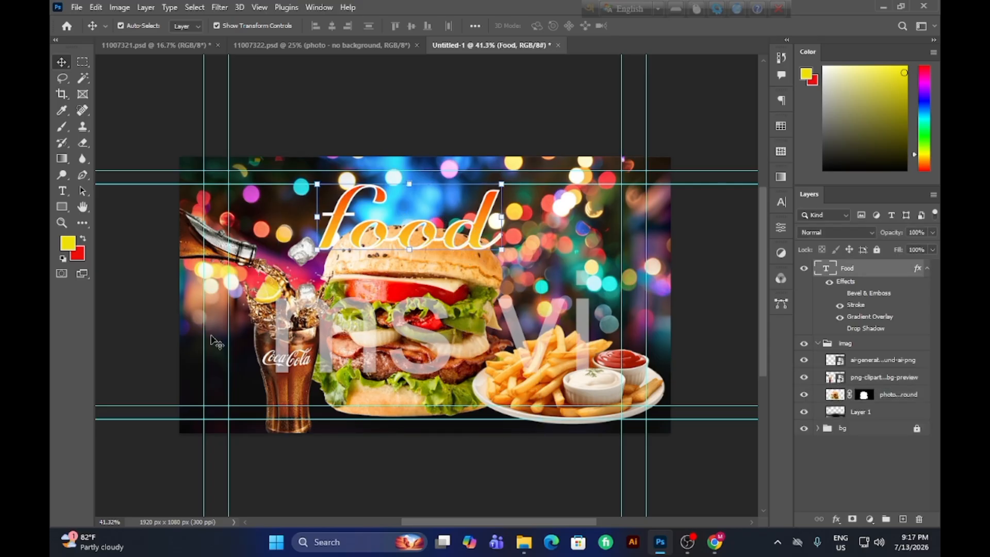
left_click(67, 242)
type("f7f6ed")
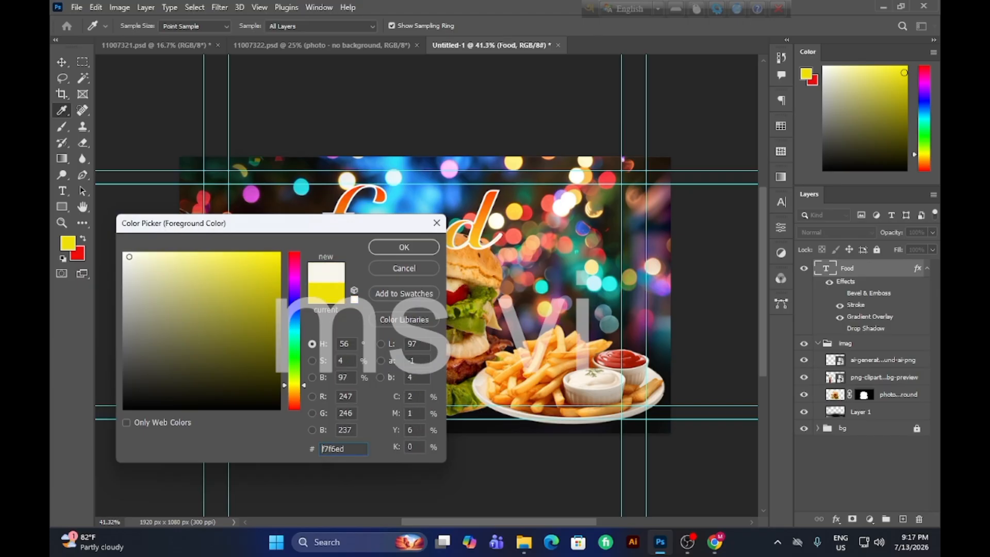
left_click(125, 251)
left_click(398, 248)
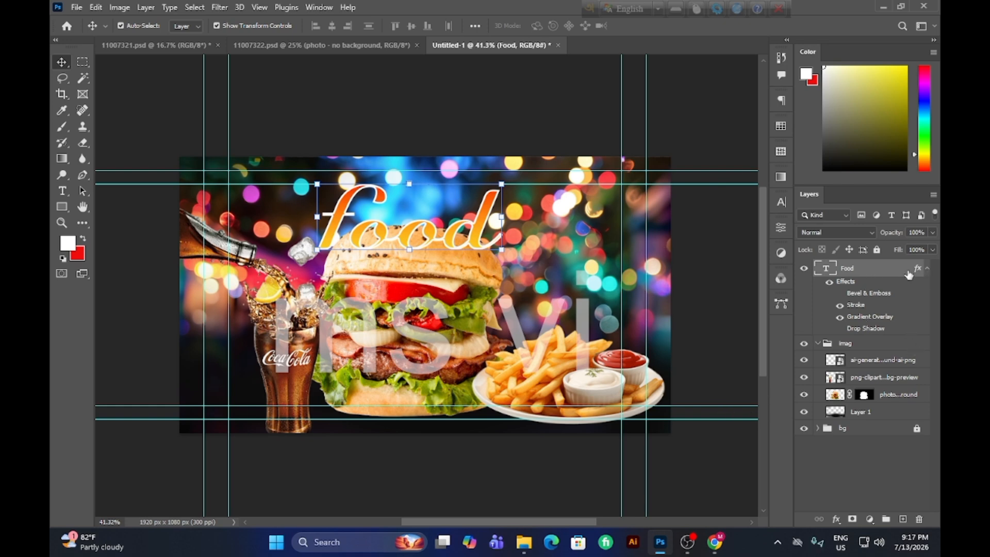
Turn off the Stroke and Gradient Overlay effects of the "Food" text so only its plain white fill is used.
double_click(878, 279)
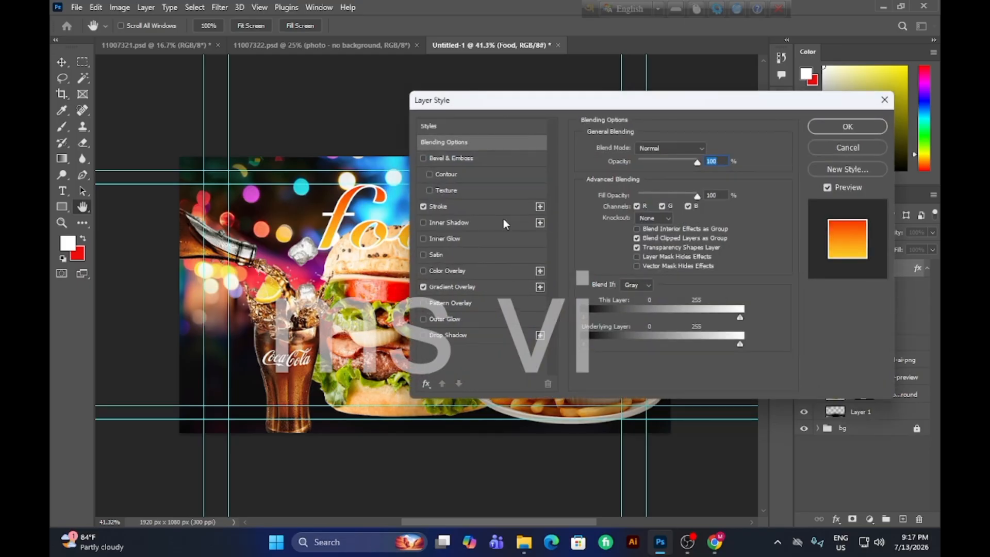
left_click(426, 206)
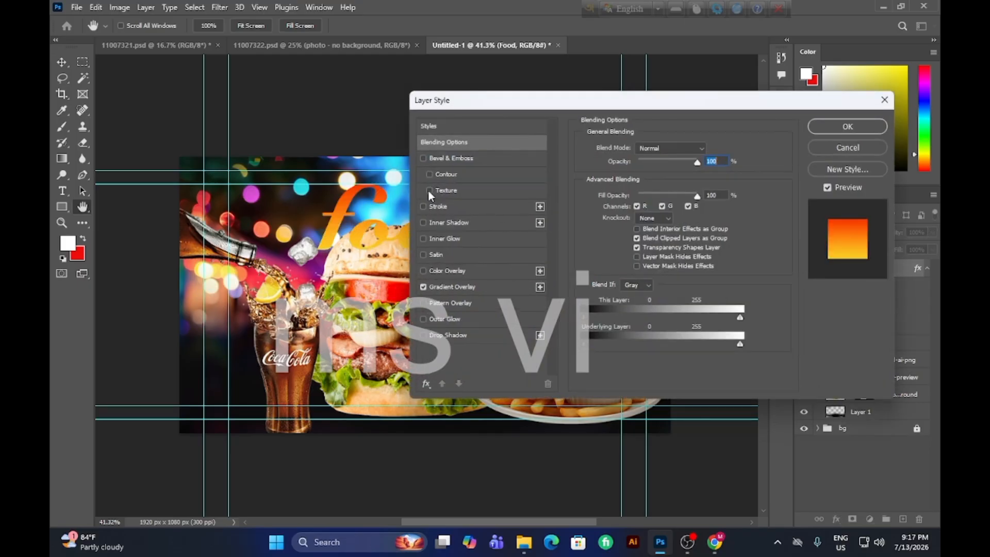
left_click(422, 286)
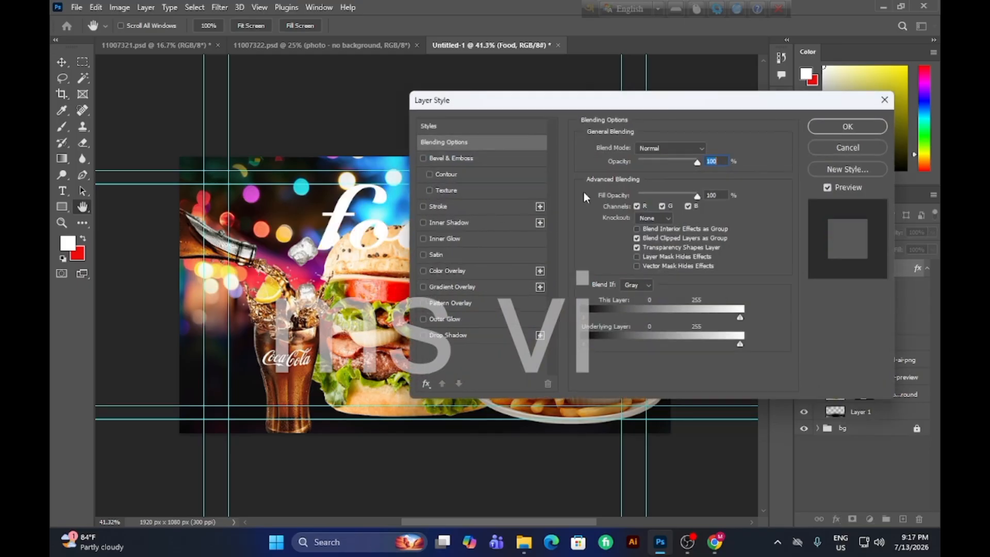
left_click(865, 129)
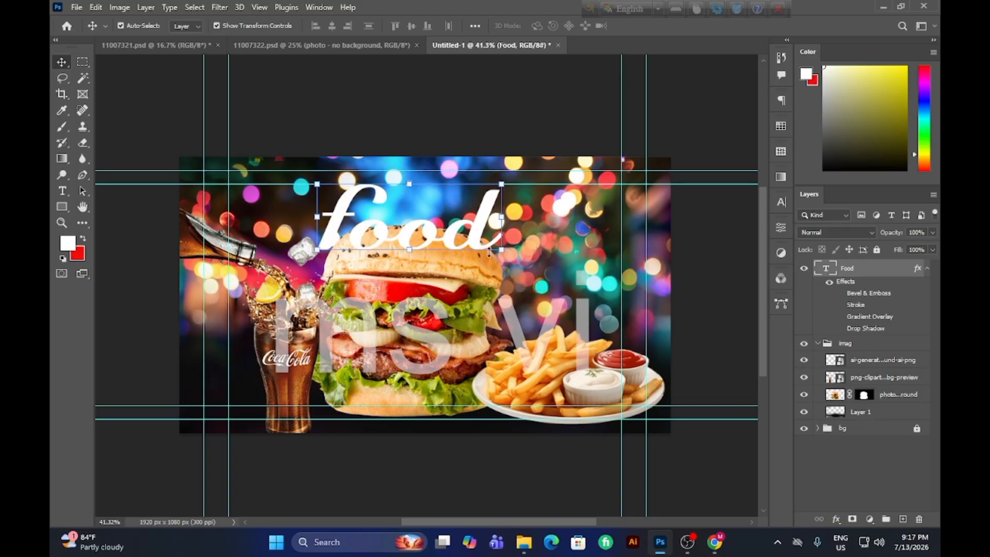
Enable Stroke on the "Food" text, add a second stroke entry, and set the active stroke's colour to near-black 030101.
double_click(798, 285)
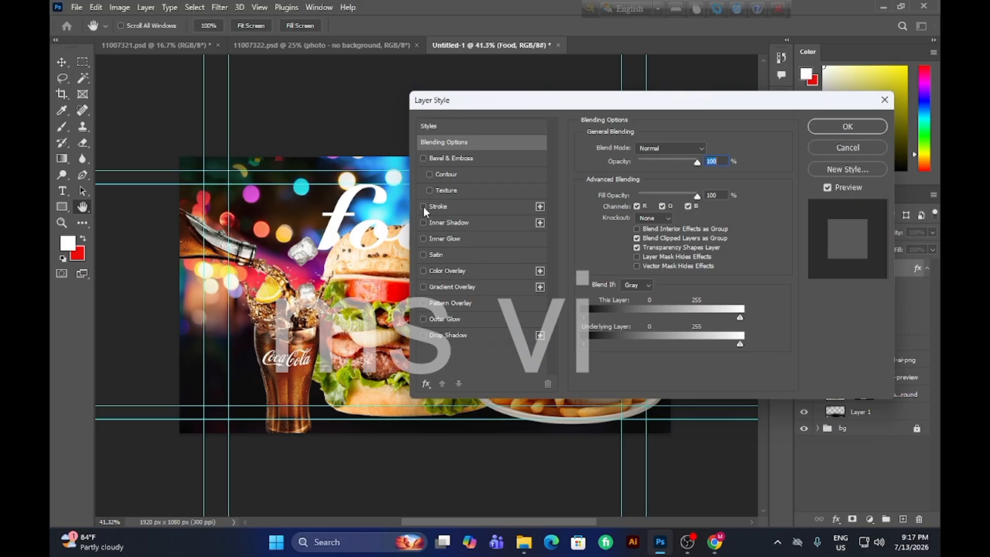
left_click(423, 207)
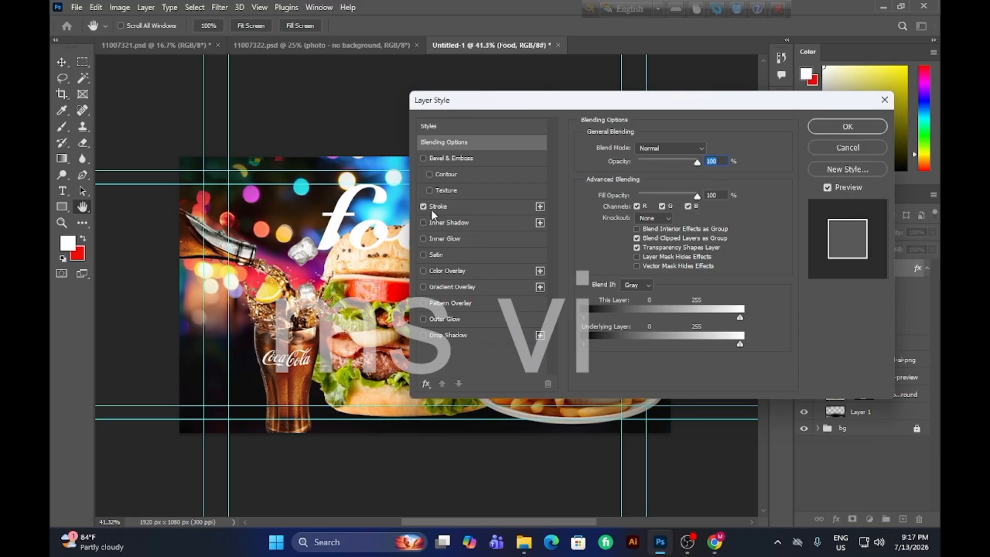
left_click(424, 207)
left_click(423, 206)
left_click(540, 207)
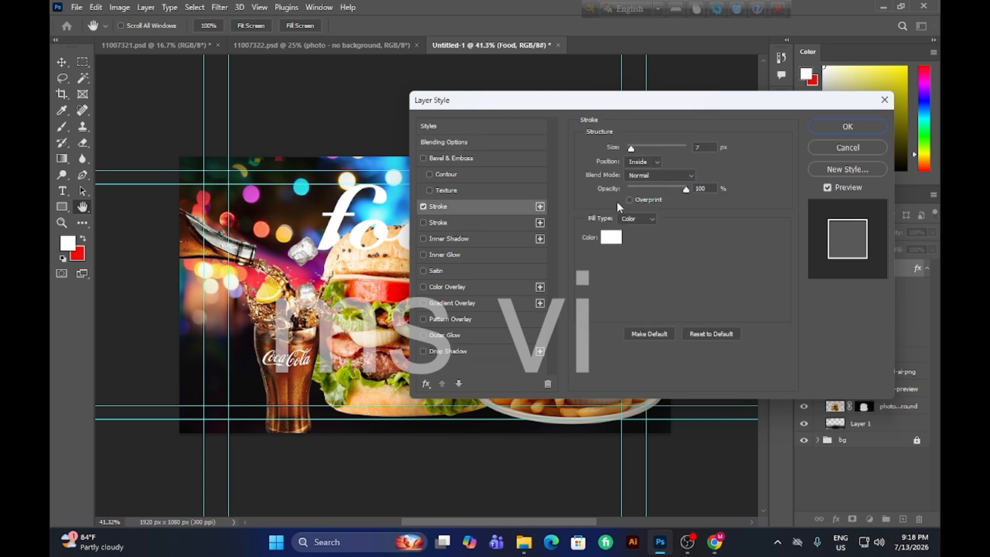
left_click(613, 238)
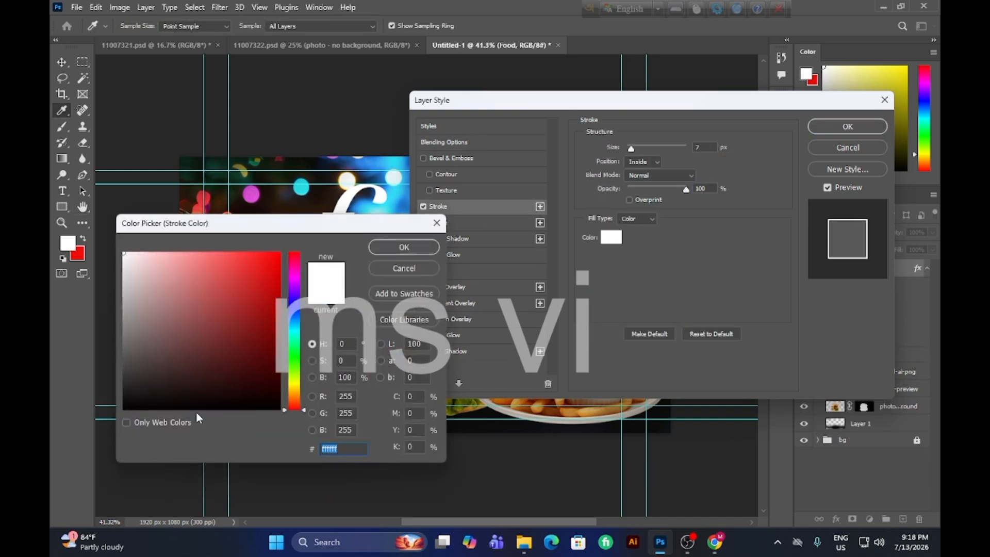
left_click(212, 406)
left_click(408, 244)
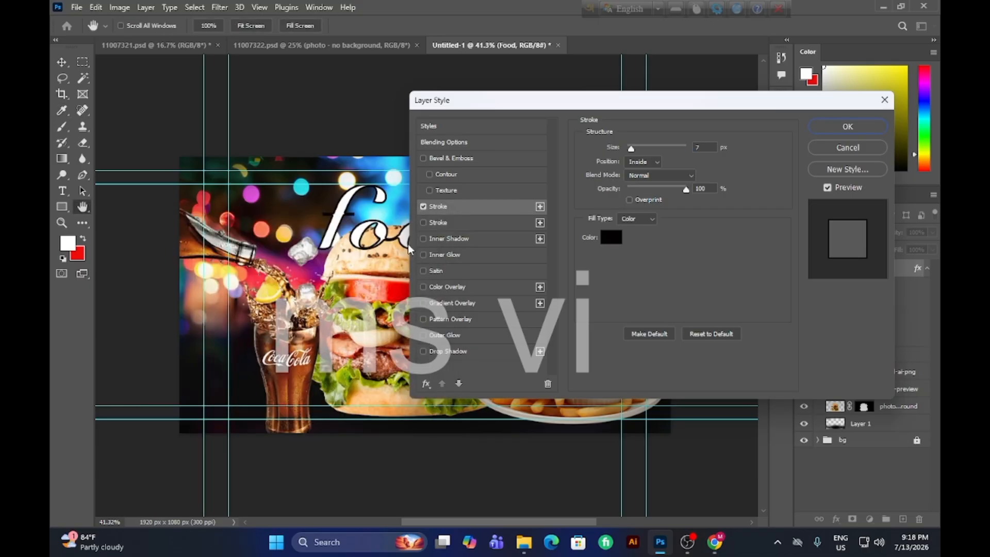
Set the "Food" text stroke's position to Outside and its size to 16 px.
left_click_drag(631, 149, 640, 151)
left_click(649, 160)
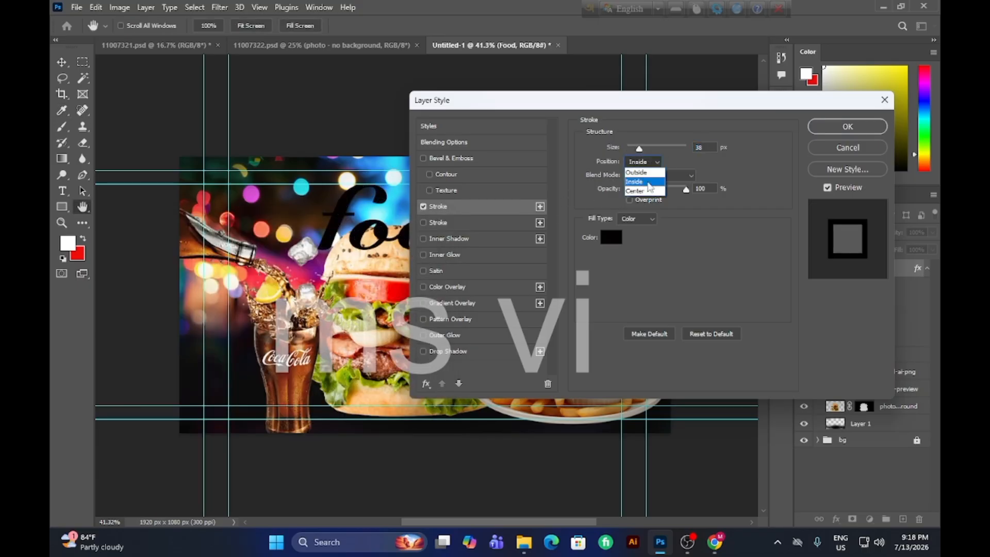
left_click(646, 172)
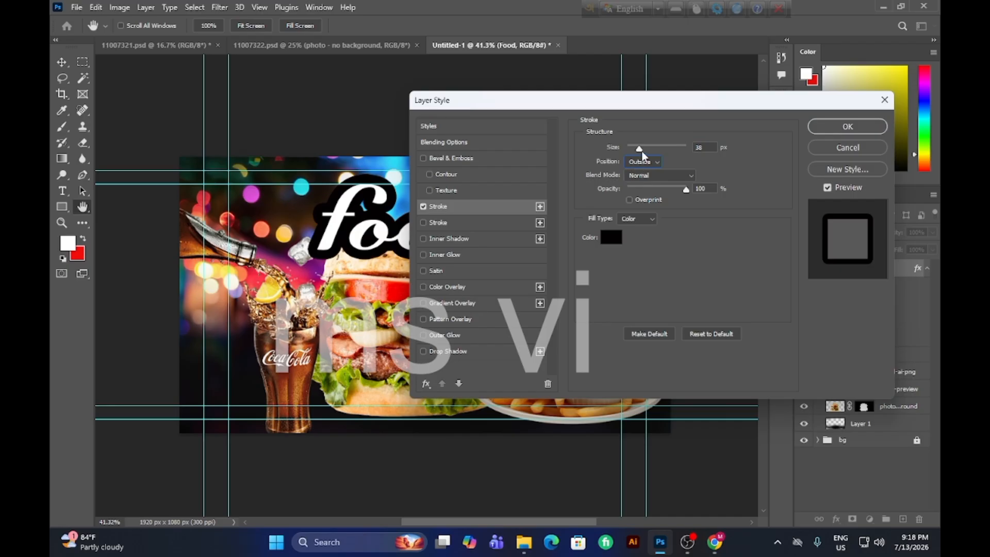
left_click_drag(639, 150, 634, 151)
Try yellow and olive-green shades for the "Food" stroke, choose a near-black colour instead, and apply the layer style.
left_click(607, 238)
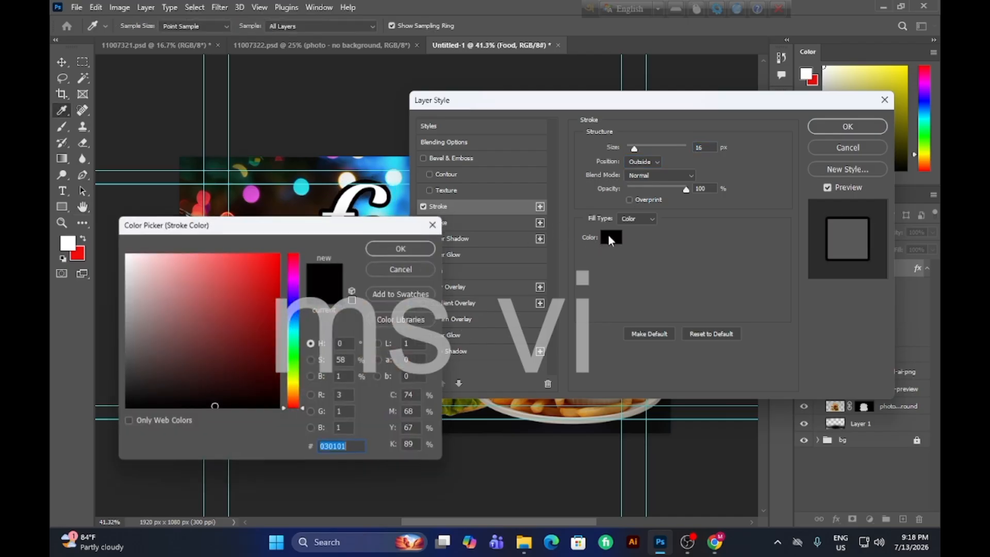
left_click(292, 384)
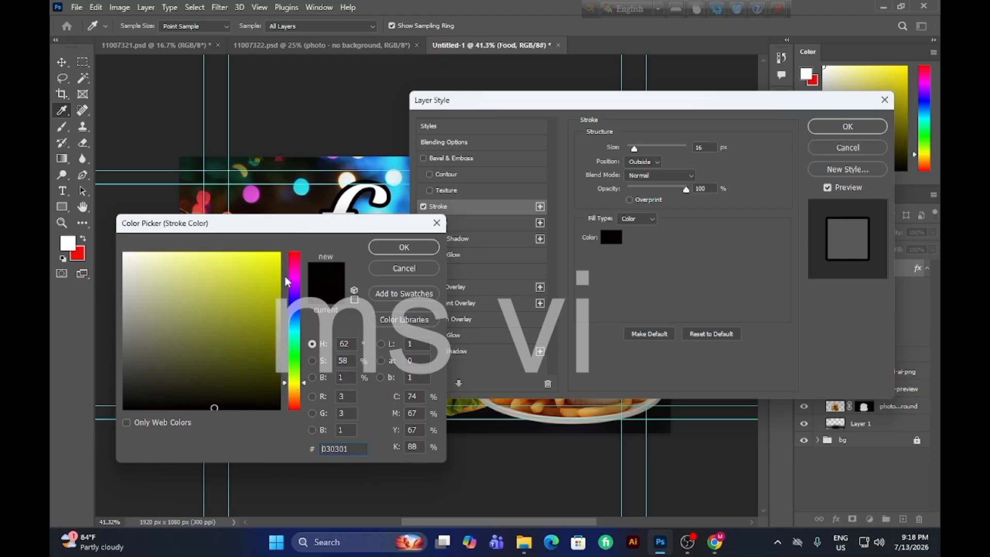
left_click(266, 268)
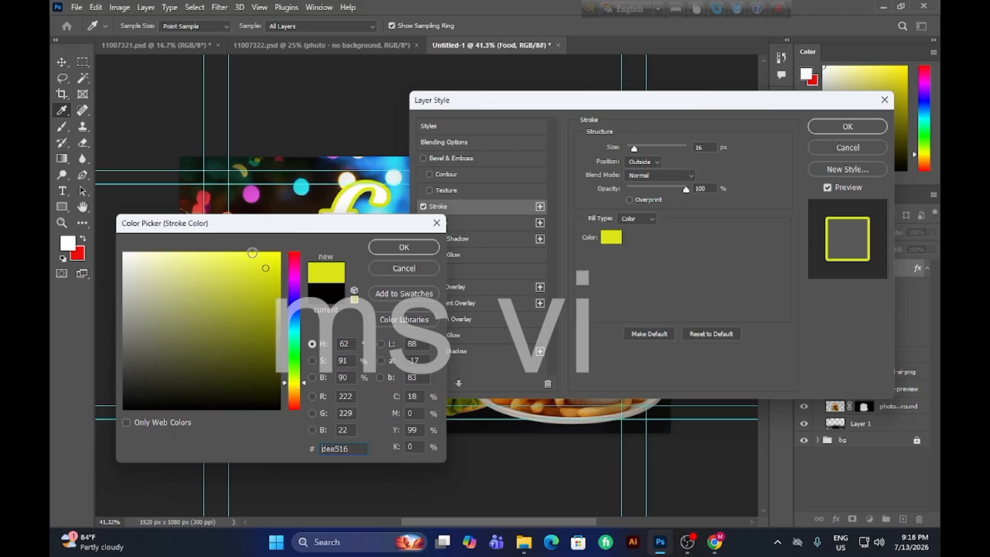
mouse_move(252, 253)
left_mouse_down()
mouse_move(280, 255)
mouse_move(210, 265)
left_mouse_up()
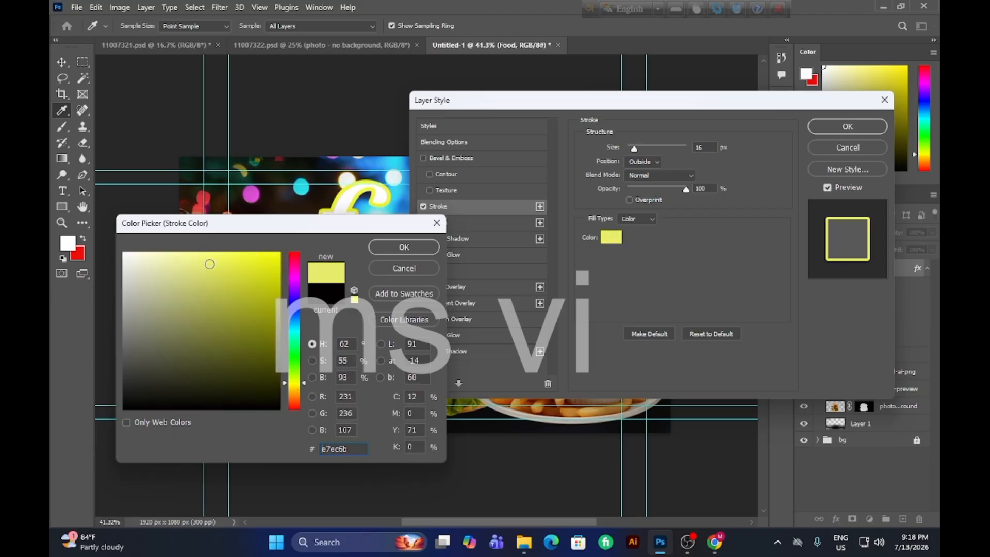
mouse_move(278, 306)
left_mouse_down()
mouse_move(268, 320)
mouse_move(252, 293)
left_mouse_up()
left_click_drag(393, 231, 731, 254)
mouse_move(571, 391)
left_mouse_down()
mouse_move(469, 412)
mouse_move(535, 406)
mouse_move(597, 381)
mouse_move(603, 316)
left_mouse_up()
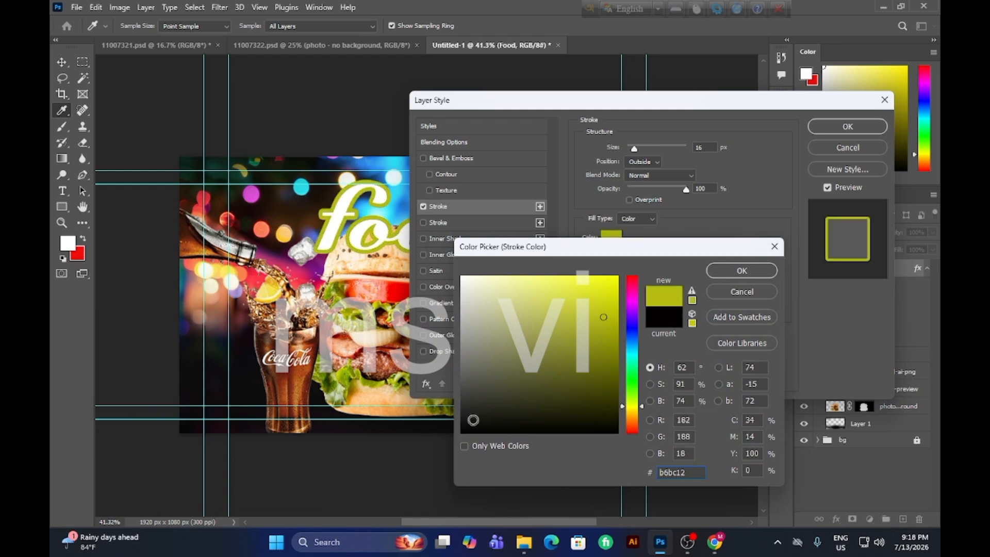
left_click(473, 420)
left_click(743, 270)
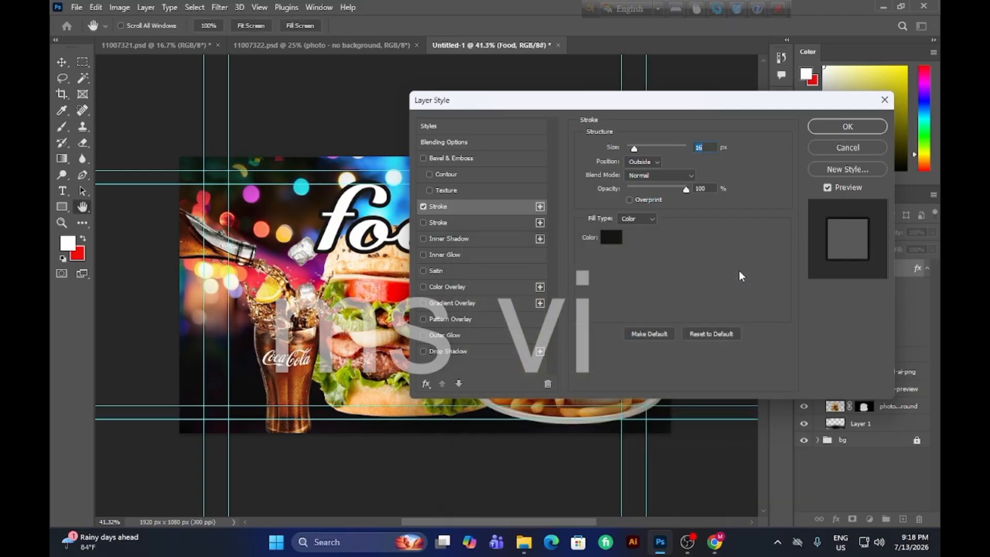
left_click(848, 127)
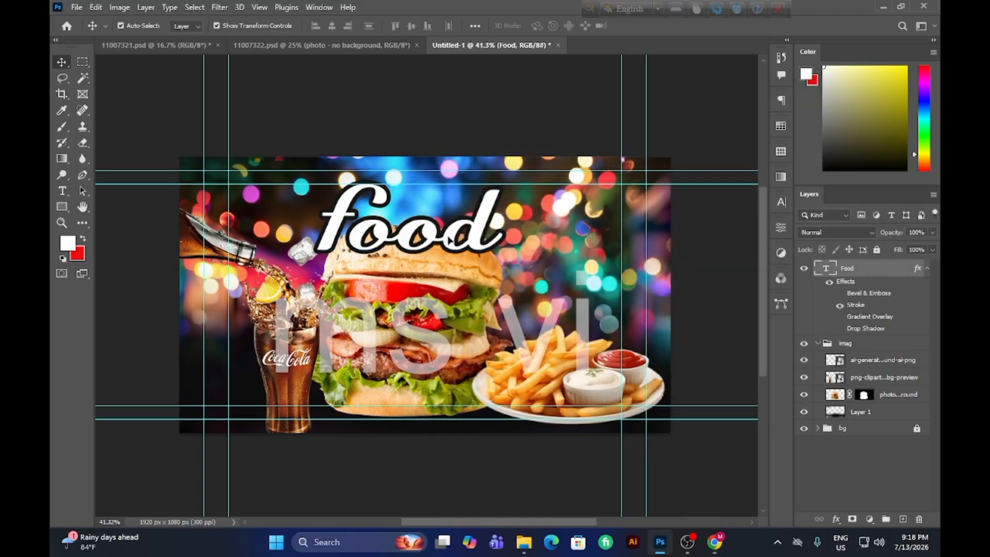
Move the "Food" title slightly down and to the right over the burger bun, and deselect it.
left_click_drag(449, 238, 464, 247)
left_click(545, 294)
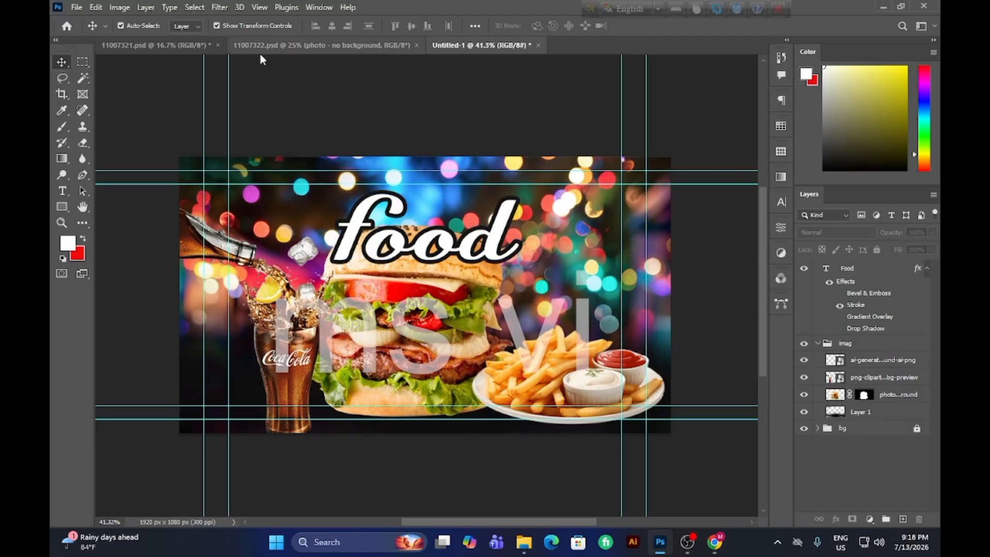
Copy the masked burger-and-potato-wedges plate layer from 11007321.psd into the Untitled-1 composition.
left_click(183, 47)
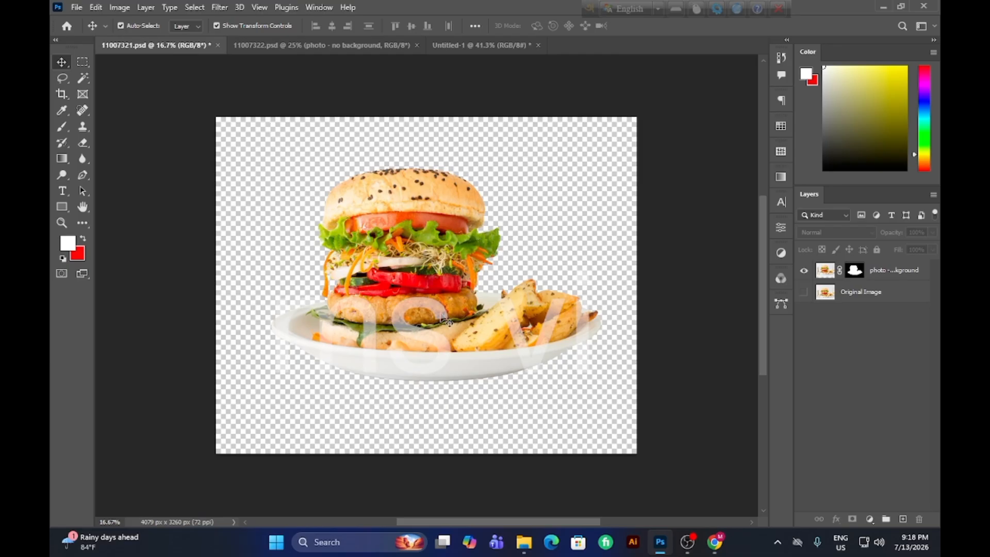
left_click_drag(445, 334, 482, 63)
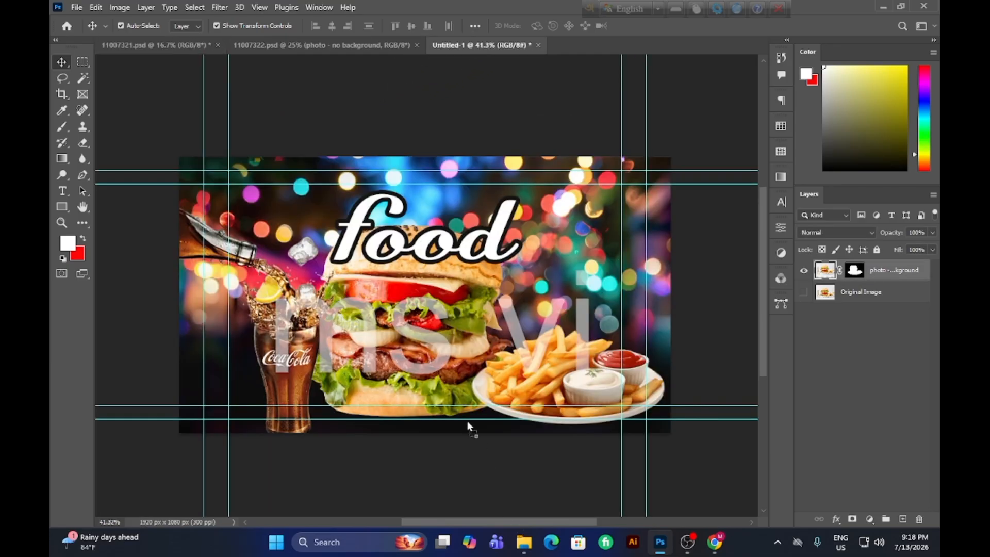
left_click_drag(468, 422, 380, 391)
mouse_move(434, 359)
left_mouse_down()
mouse_move(444, 271)
mouse_move(413, 253)
mouse_move(434, 345)
left_mouse_up()
mouse_move(498, 342)
left_mouse_down()
mouse_move(449, 276)
mouse_move(494, 338)
left_mouse_up()
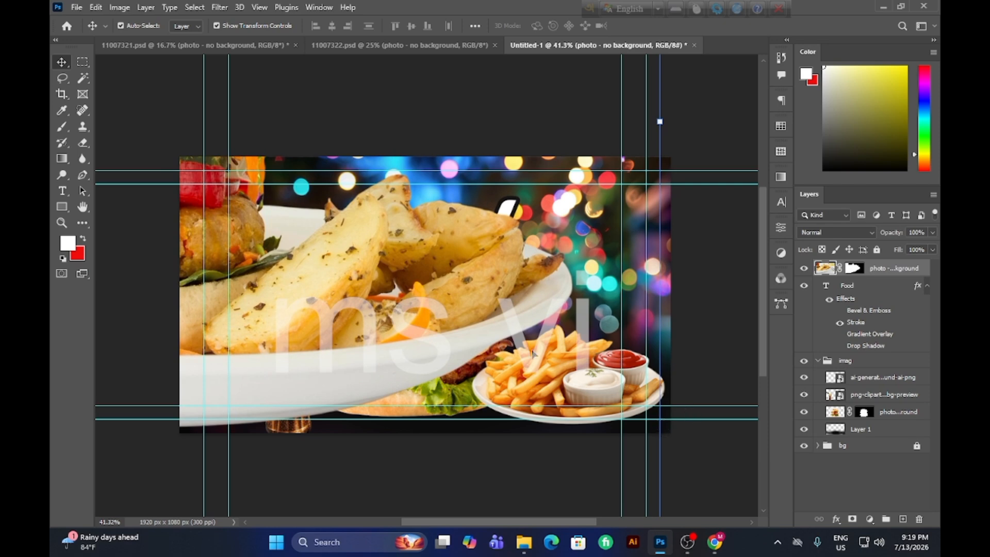
Reposition the oversized burger plate to reach its transform corners and scale it proportionally to 20.43%.
left_click_drag(533, 353, 452, 208)
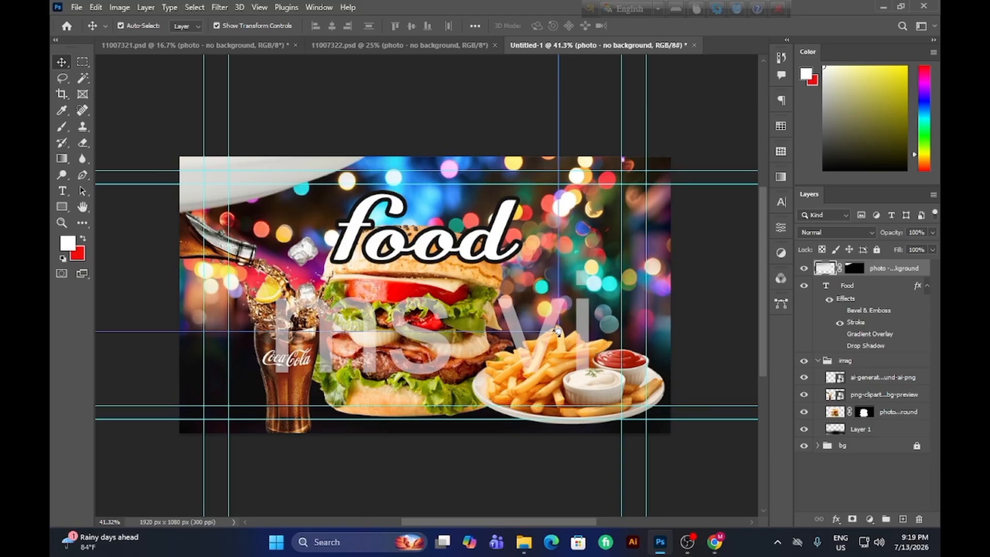
left_click_drag(557, 333, 463, 227)
left_click_drag(397, 199, 589, 342)
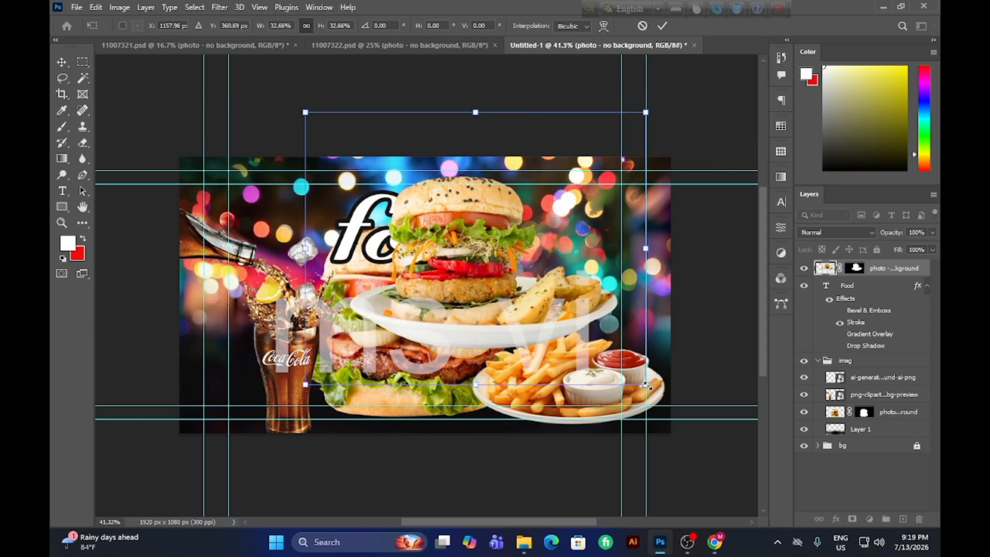
left_click_drag(646, 385, 518, 282)
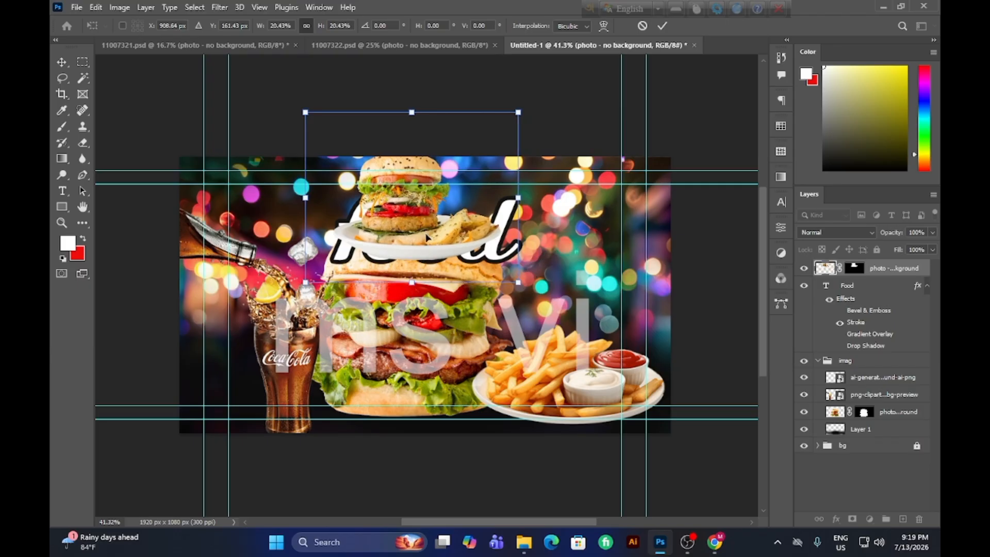
Rotate the small burger plate by -0.31° and place it beside the main burger, just above the fries.
left_click_drag(426, 238, 420, 402)
mouse_move(556, 463)
left_mouse_down()
mouse_move(542, 464)
mouse_move(561, 449)
left_mouse_up()
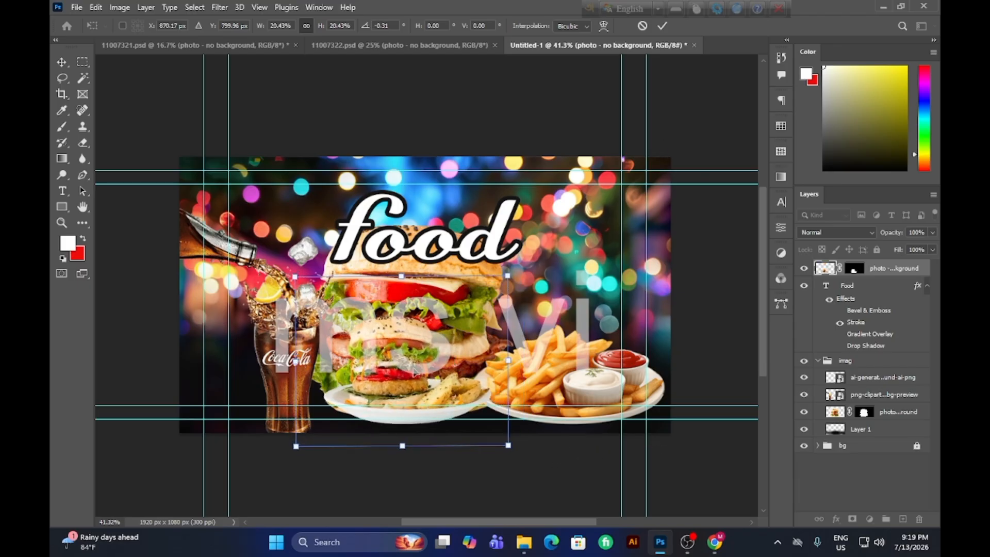
left_click_drag(415, 371, 584, 296)
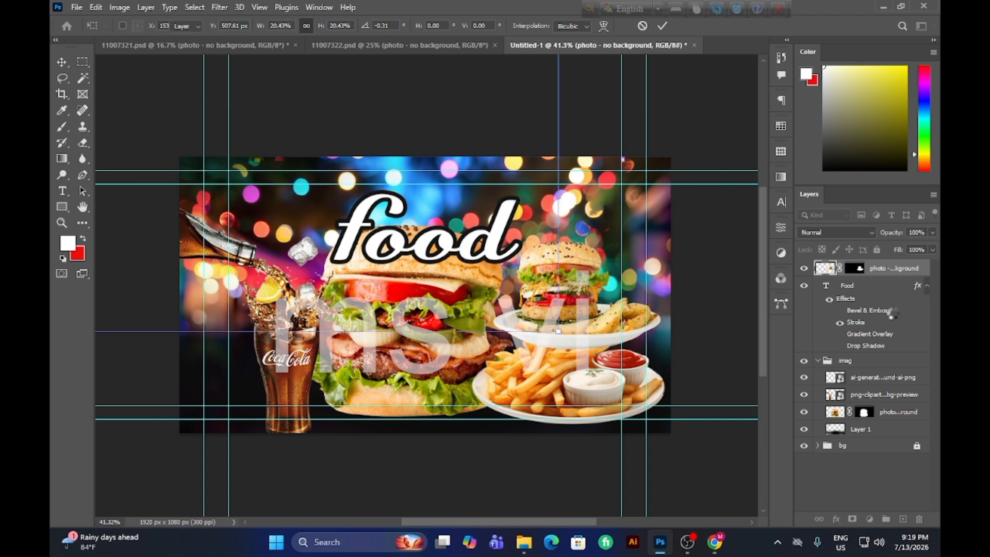
Place the burger plate's layer below the main burger in the imag group, and nudge the plate and the fries up and left.
left_click_drag(894, 272, 891, 425)
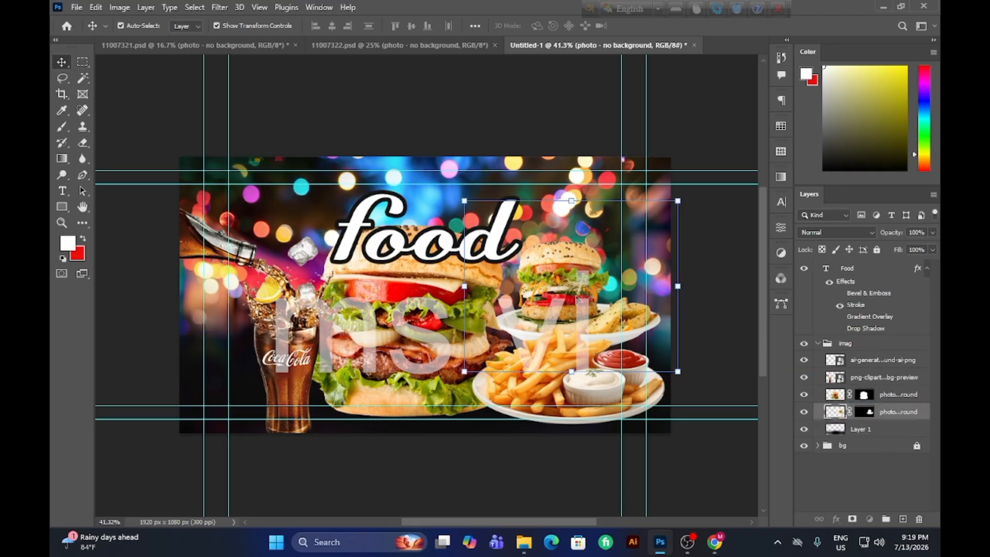
mouse_move(569, 299)
left_mouse_down()
mouse_move(562, 309)
mouse_move(559, 296)
left_mouse_up()
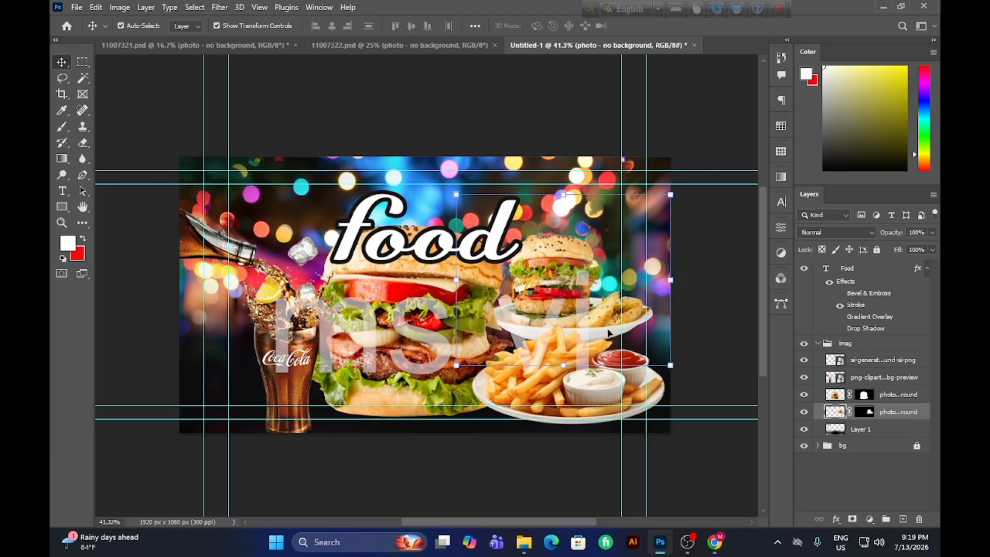
left_click_drag(593, 384, 581, 362)
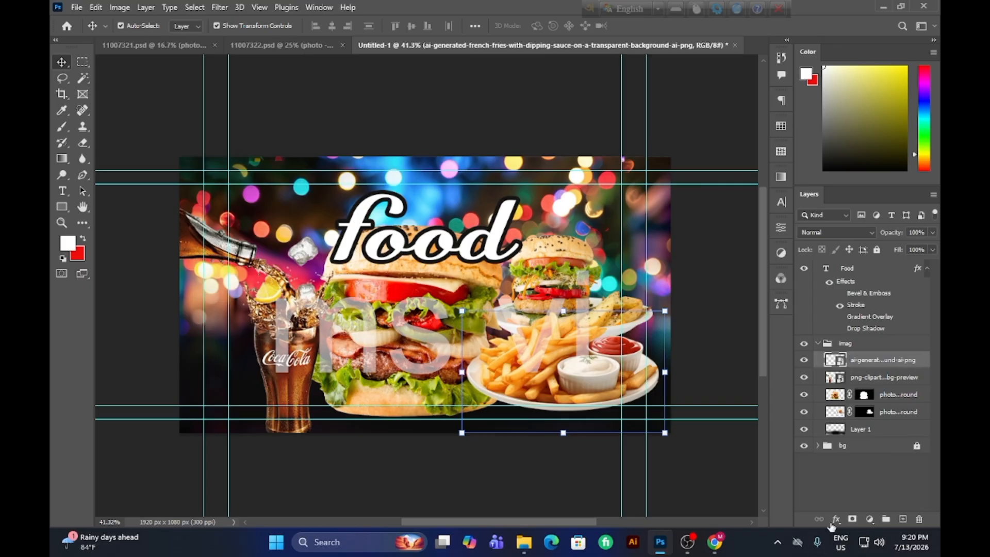
left_click(870, 519)
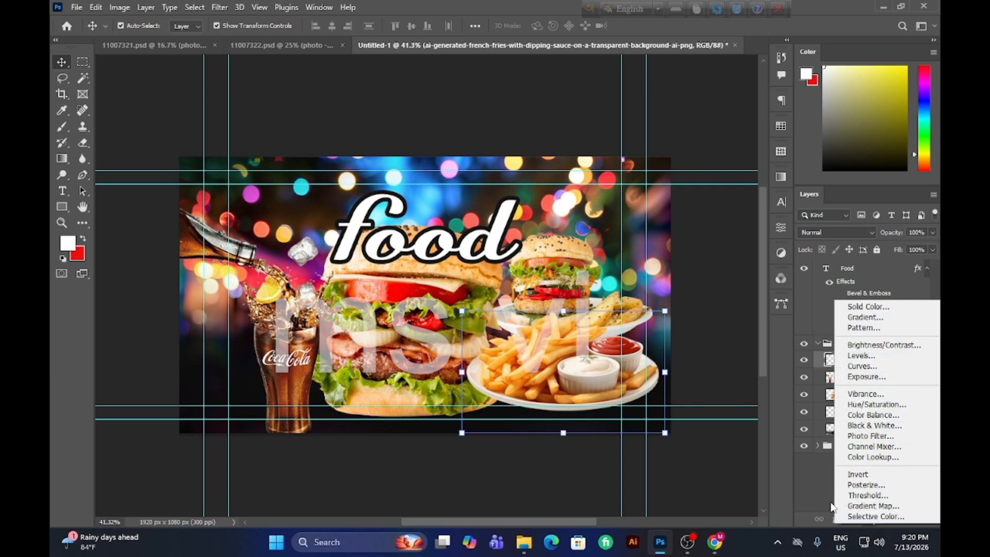
left_click(820, 523)
left_click(854, 521)
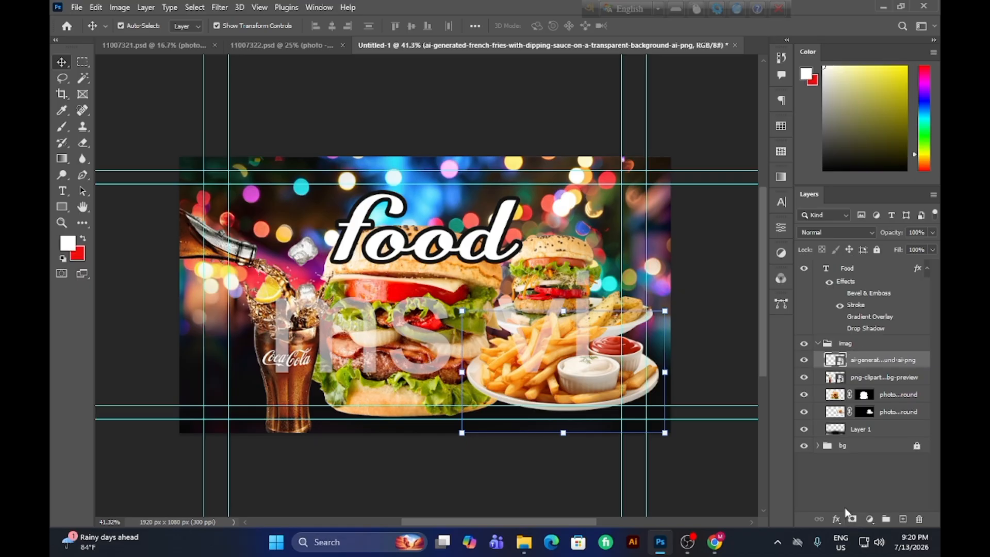
Add an outside Stroke effect to the french fries layer and reduce its size to 6 px.
left_click(837, 520)
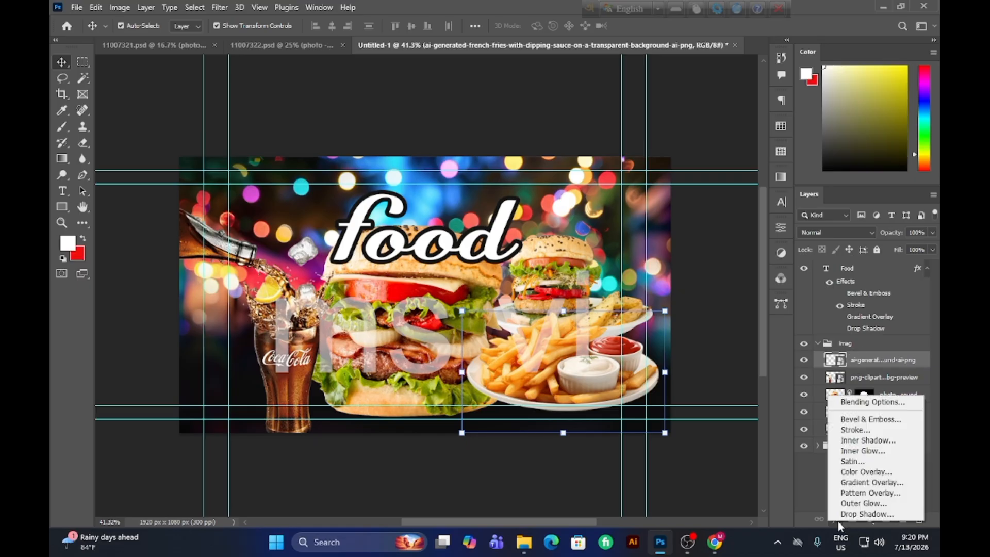
left_click(847, 431)
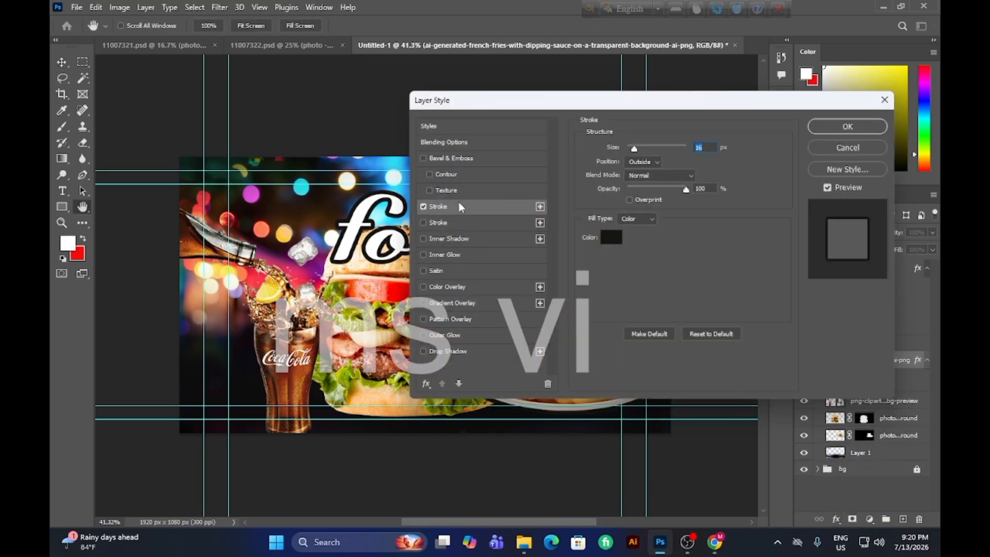
mouse_move(662, 106)
left_mouse_down()
mouse_move(567, 130)
mouse_move(238, 147)
left_mouse_up()
key("Down")
key("Down")
key("Down")
key("Down")
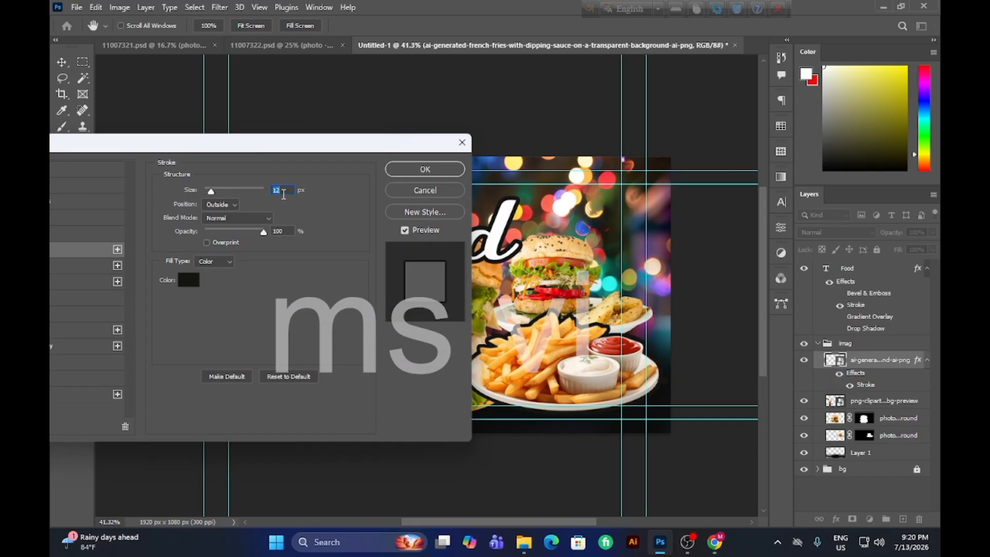
key("Down")
key("Down")
key("Down")
key("Down")
key("Down")
key("Down")
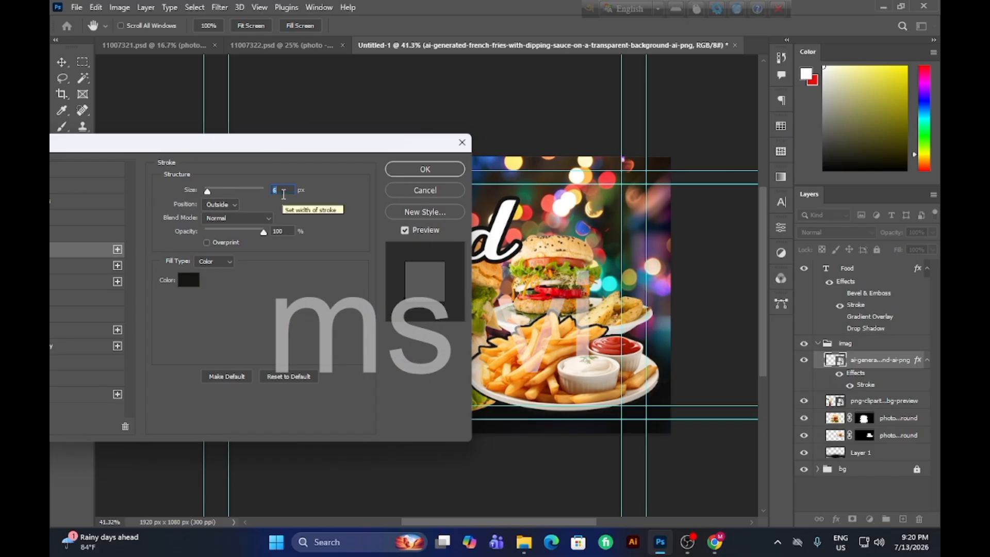
Make the fries' stroke white and 10 px wide, and shift the fries plate slightly down and left.
left_click(188, 280)
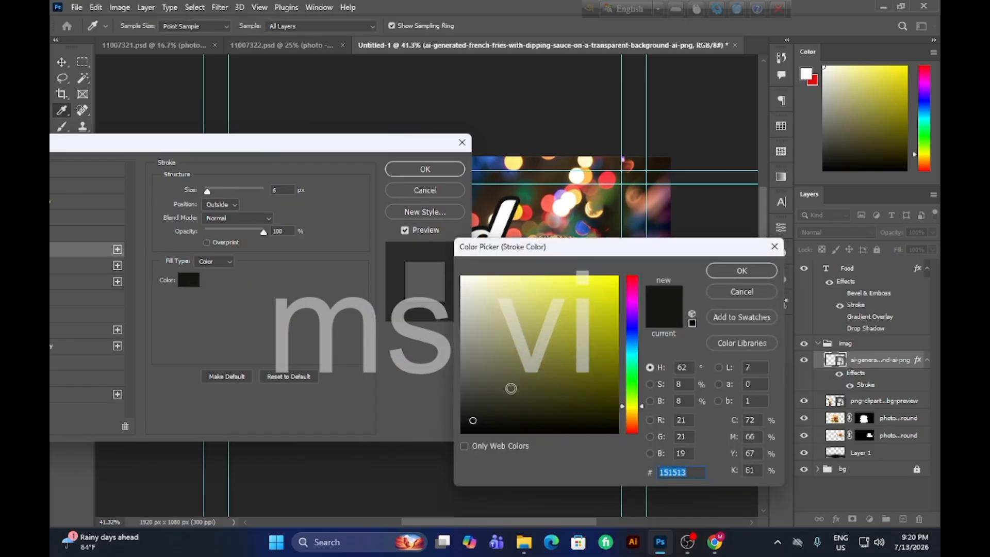
left_click(465, 279)
left_click(719, 273)
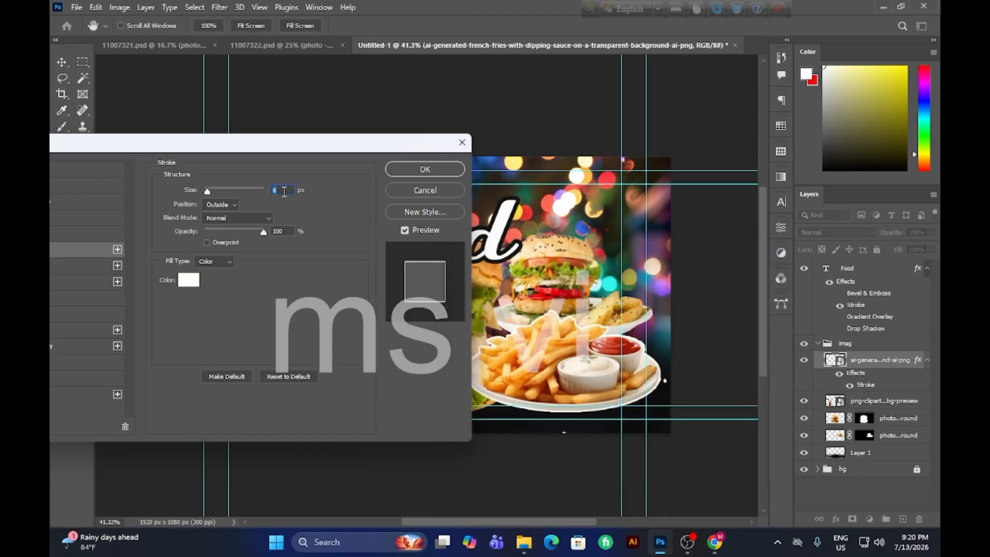
key("Up")
key("Up")
key("Up")
key("Up")
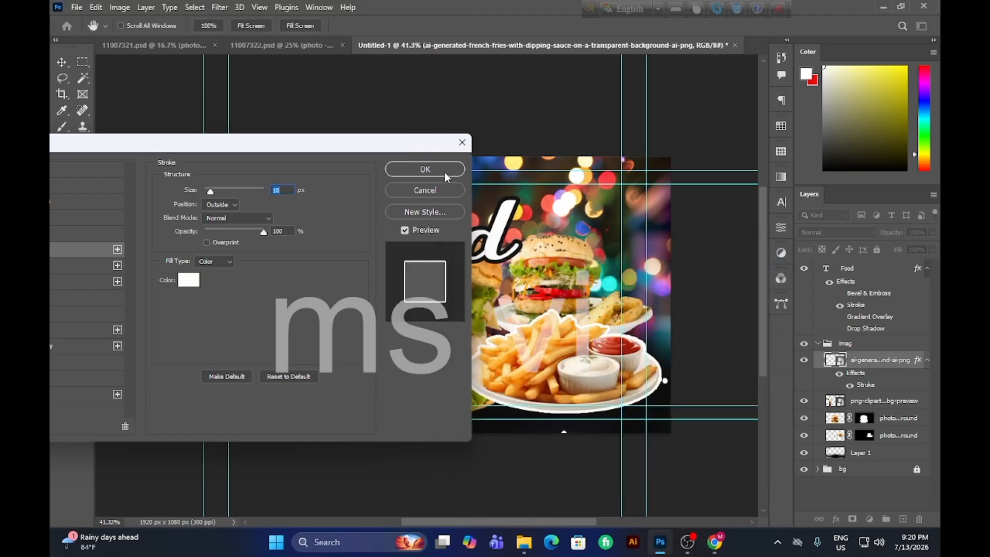
left_click(445, 176)
left_click(609, 496)
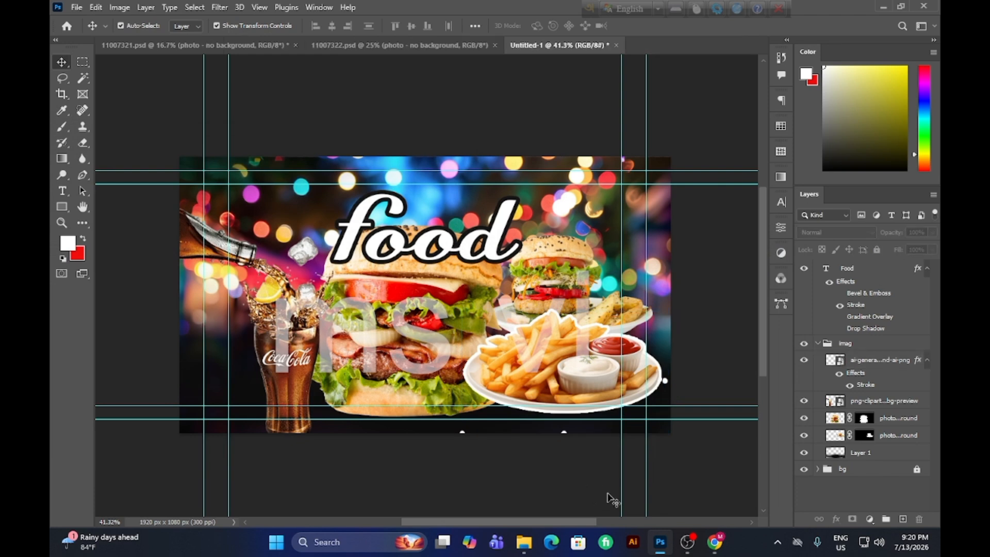
left_click_drag(543, 387, 533, 393)
left_click(559, 490)
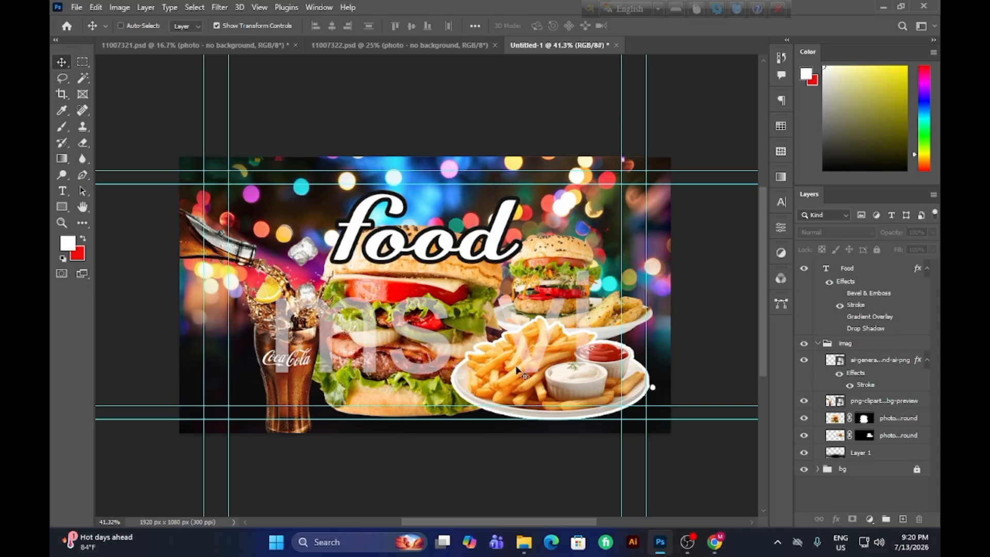
Export the composition as a 1920 x 1080 px JPG at 100% scale with quality 7.
key("ctrl+alt+shift+w")
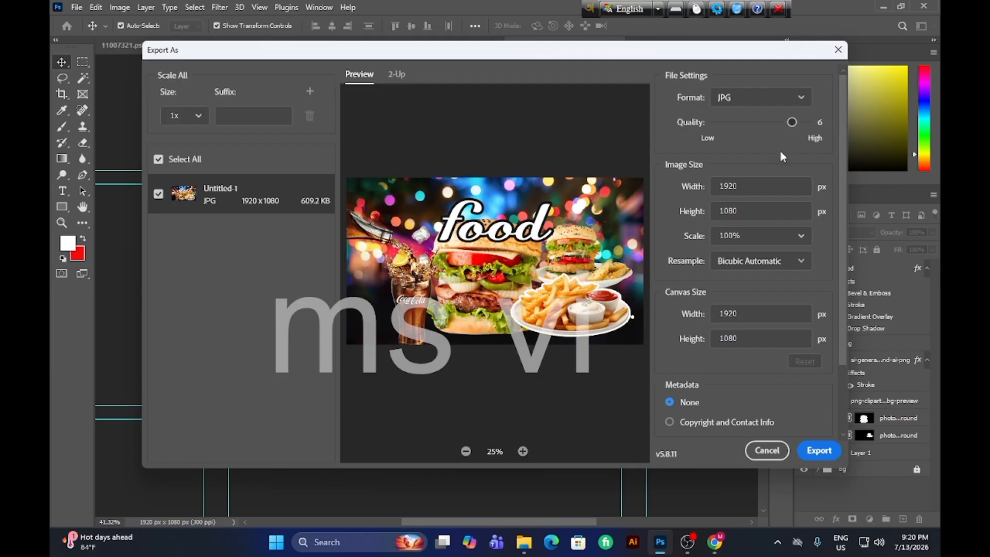
left_click(769, 97)
left_click(769, 97)
left_click_drag(792, 122, 808, 122)
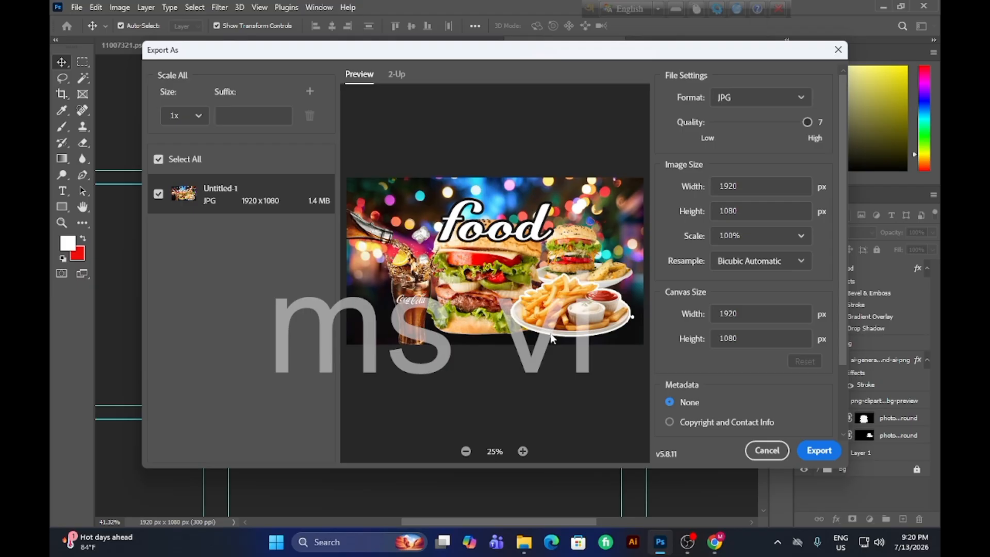
left_click(813, 451)
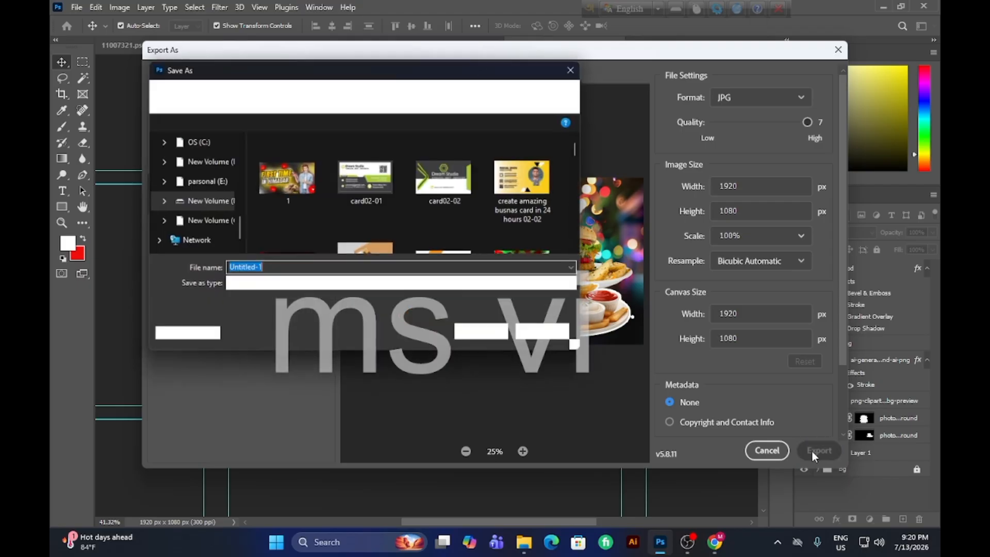
Save the exported JPG in the fil folder as "create amazing youtube thumbnail in 24 hours 20002".
scroll(385, 241, "down", 5)
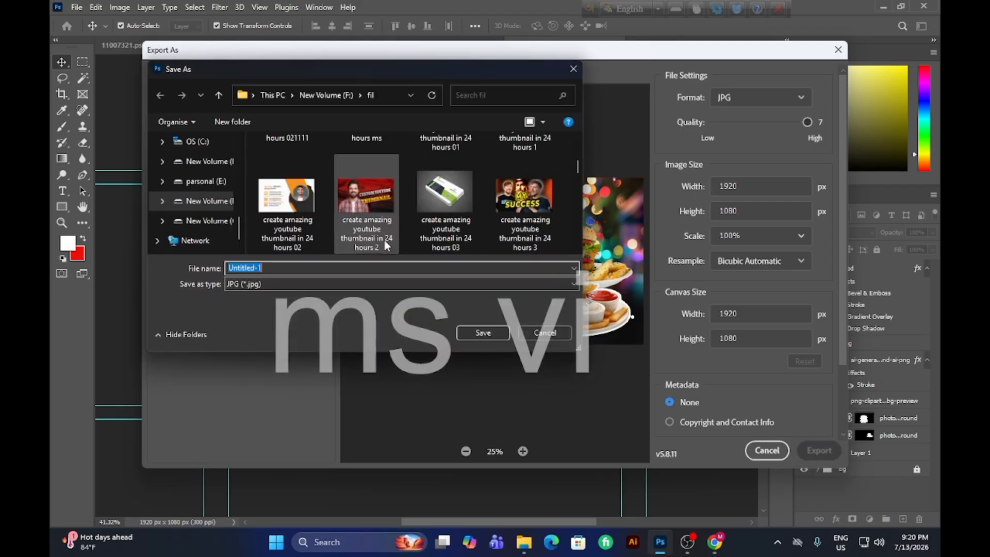
left_click(370, 238)
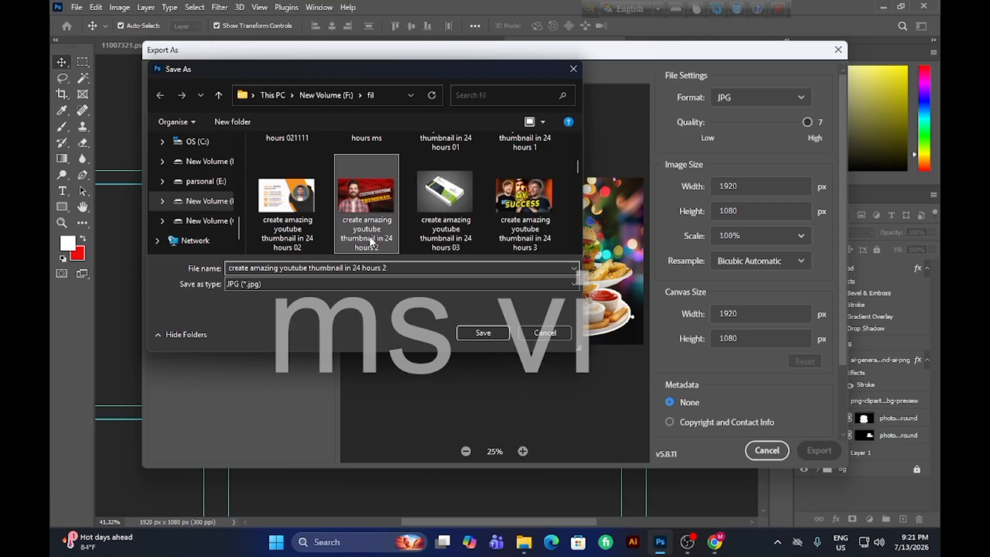
left_click(392, 269)
left_click(395, 269)
key("BackSpace")
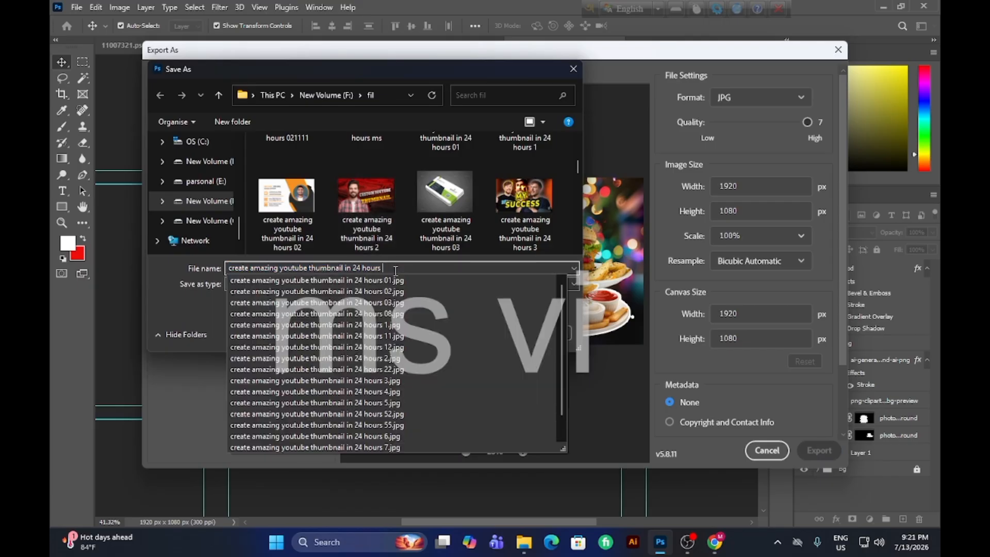
type("20002")
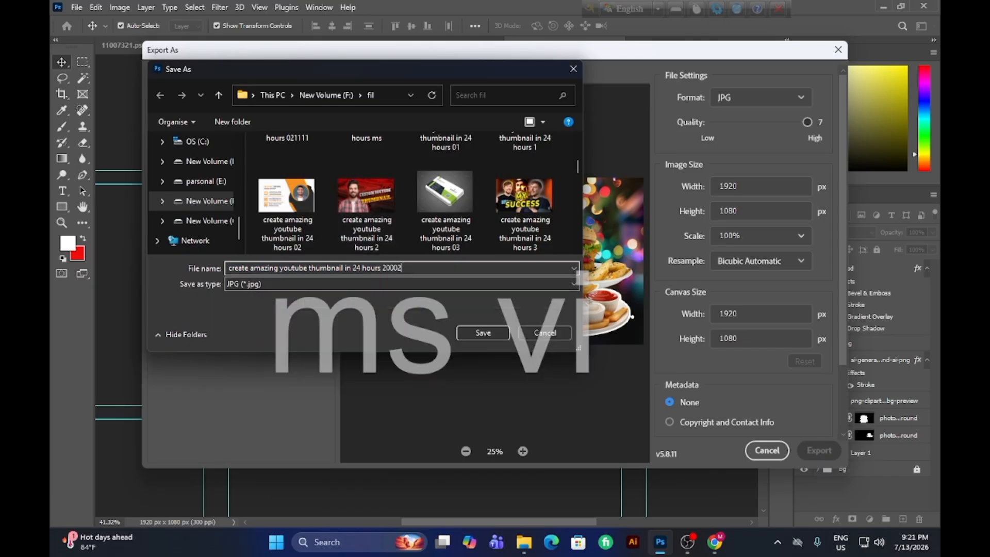
left_click(483, 333)
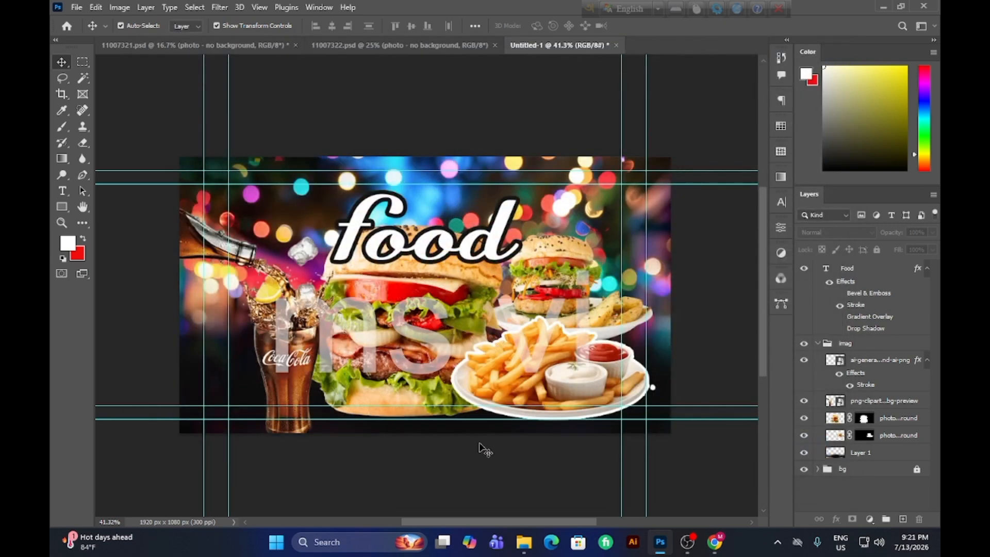
Close the source documents 11007322.psd and 11007321.psd, discarding the changes to 11007321.psd.
left_click(494, 45)
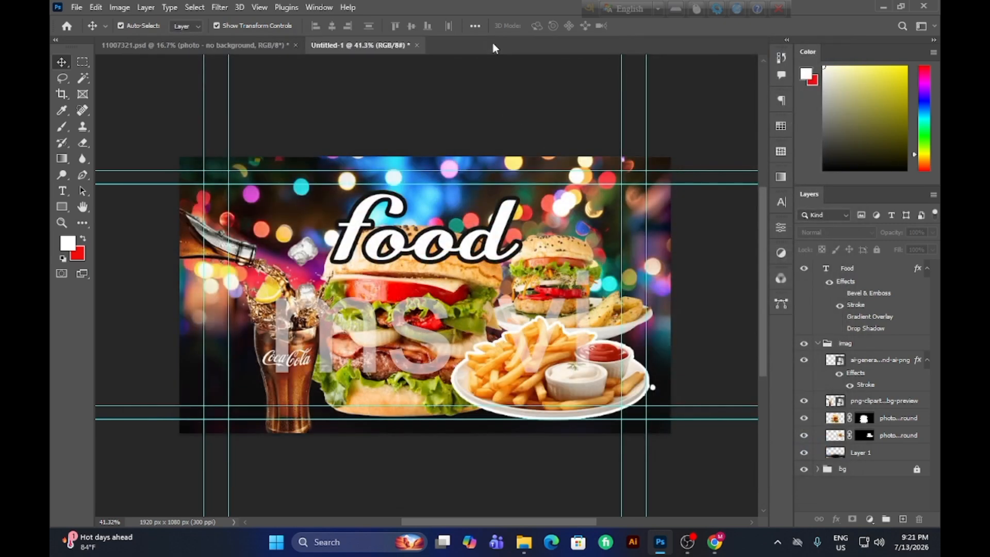
left_click(296, 45)
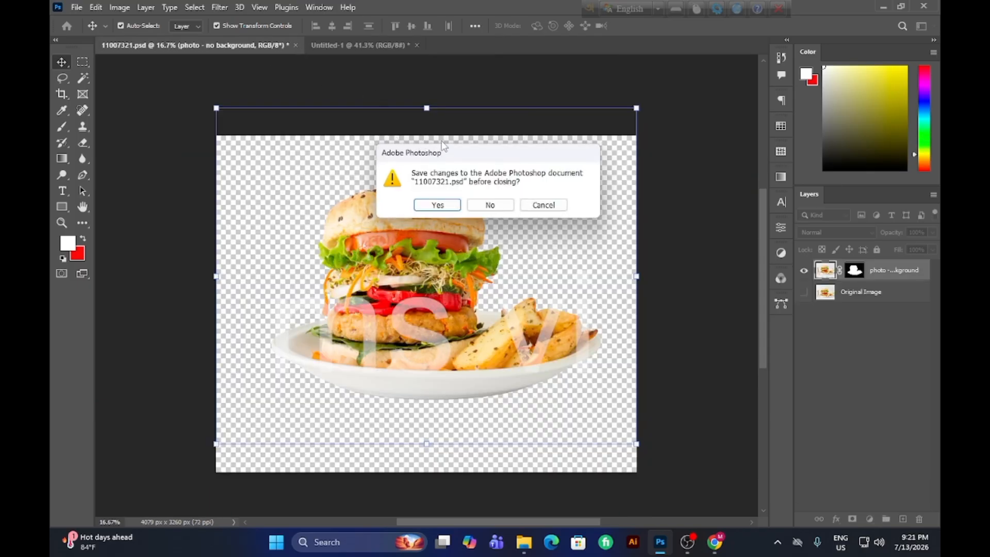
left_click(490, 205)
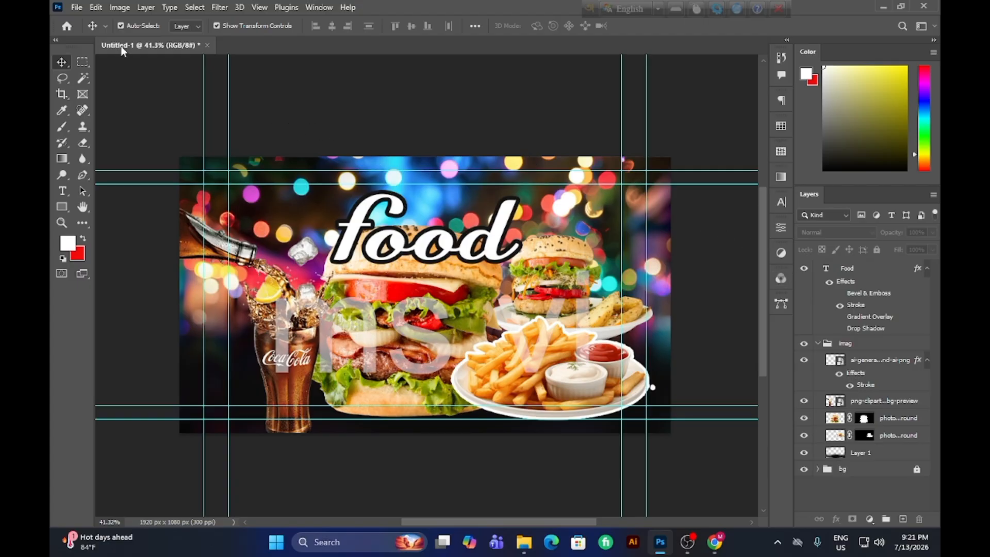
Quit Photoshop, choose to save Untitled-1, and browse to the Kaj > youtu folder on New Volume (D:).
left_click(924, 6)
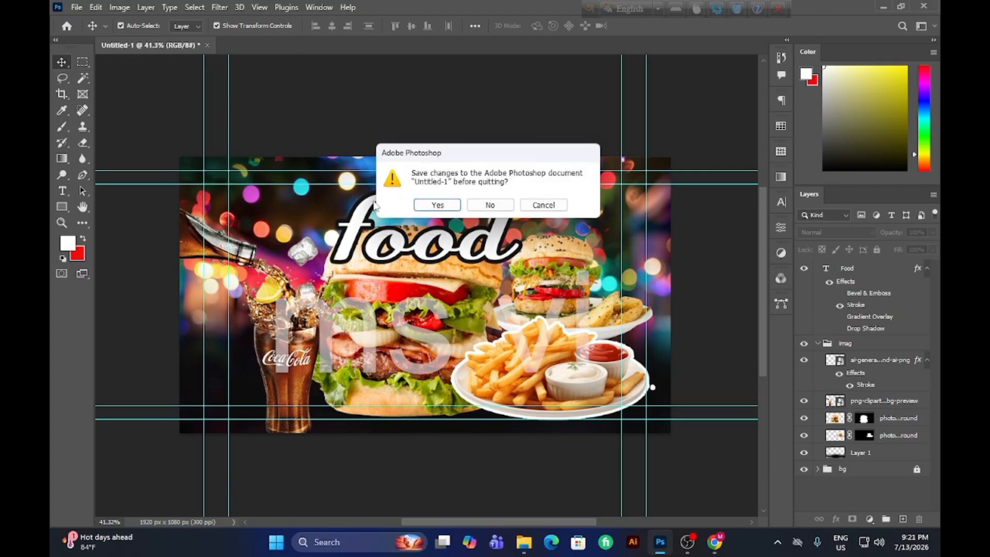
left_click(437, 205)
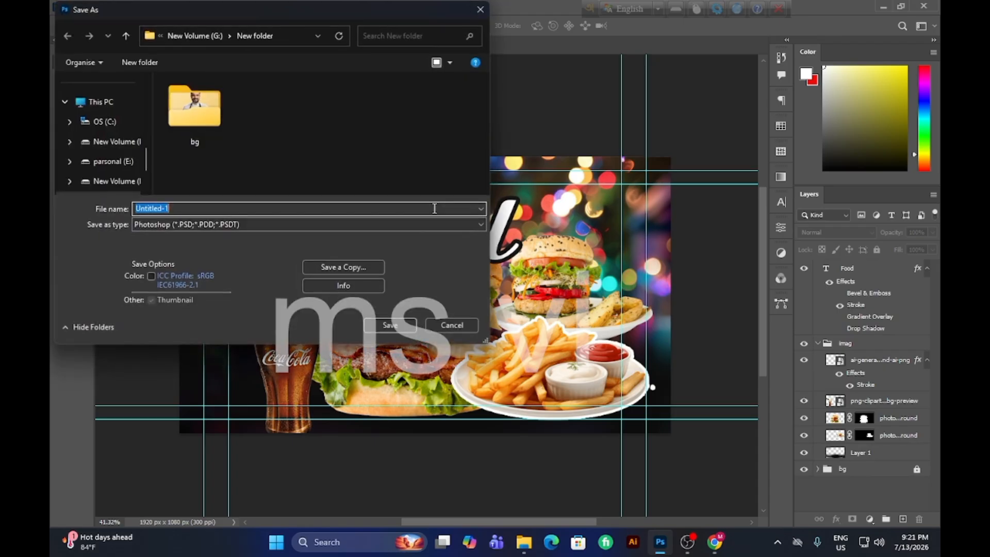
left_click(100, 144)
left_click(106, 162)
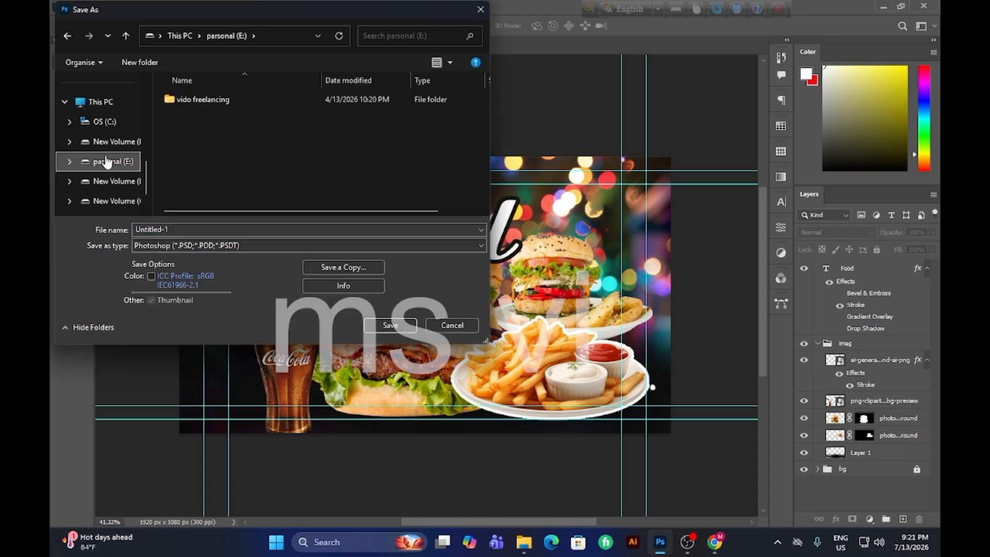
left_click(115, 143)
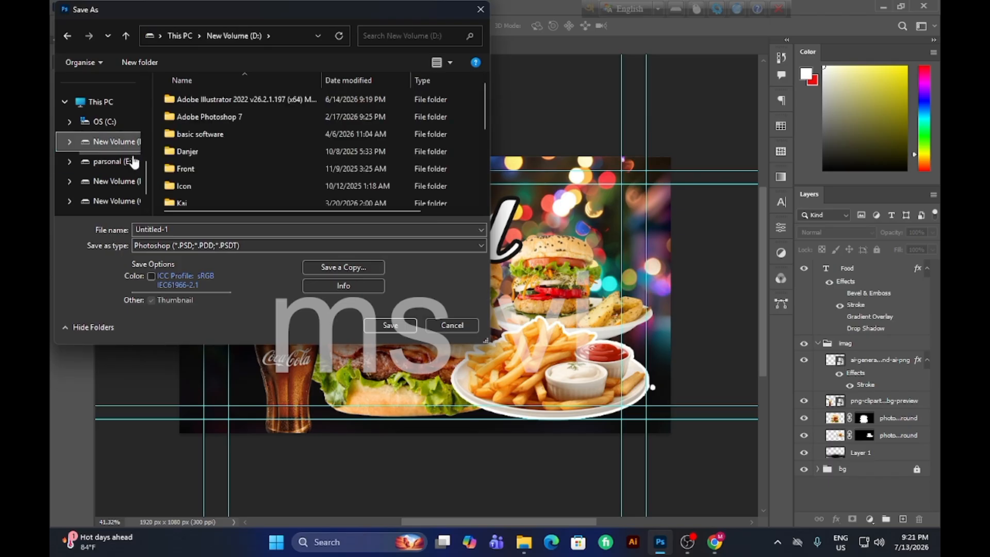
scroll(203, 176, "down", 1)
double_click(199, 163)
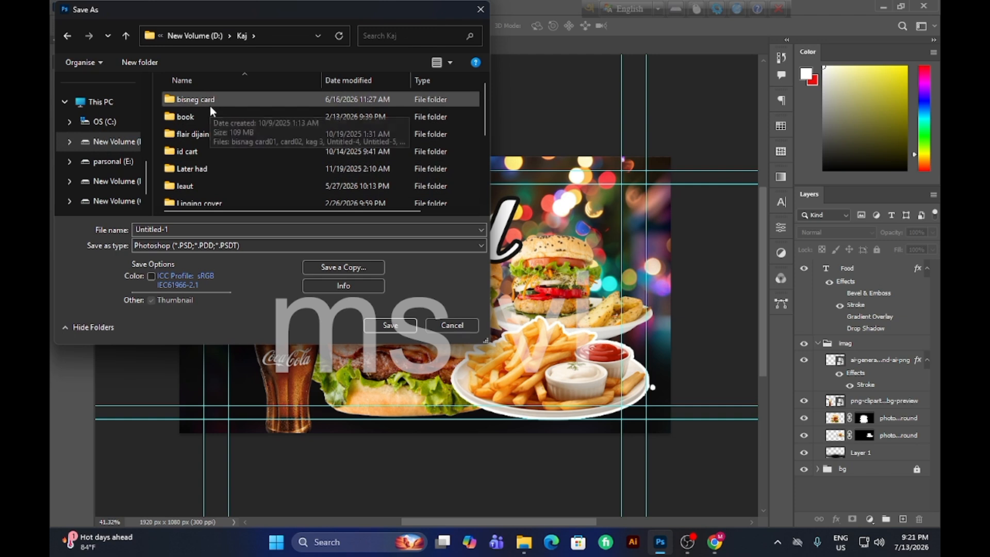
scroll(208, 157, "down", 2)
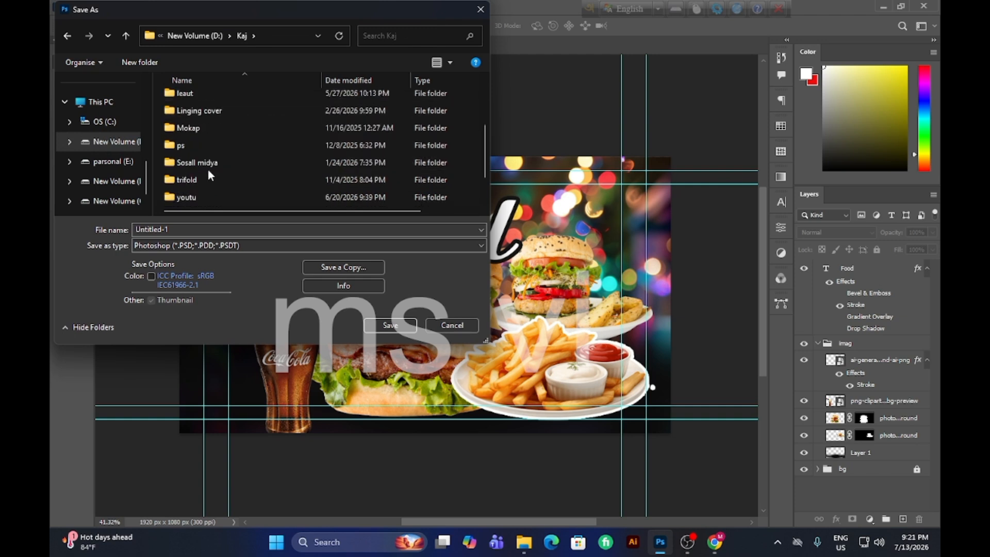
double_click(212, 195)
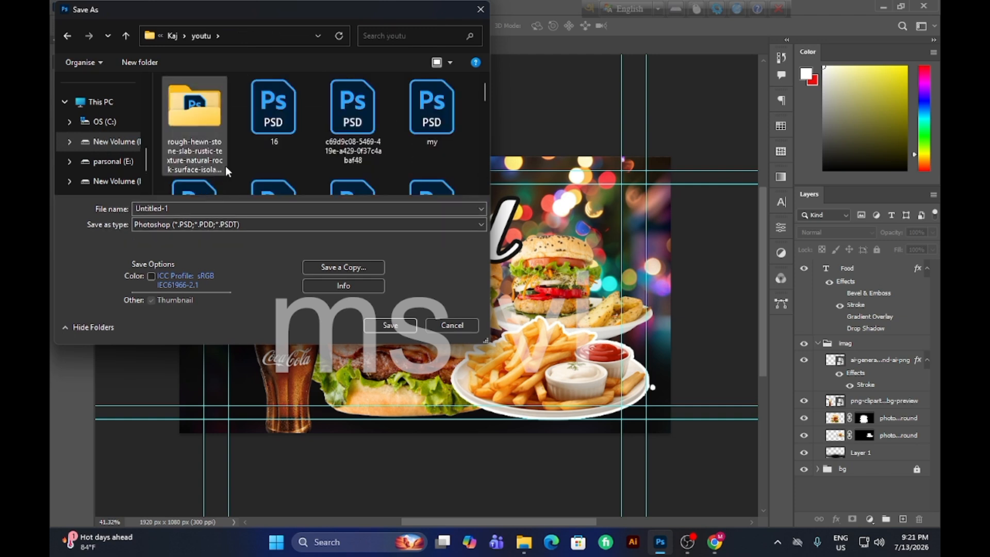
scroll(242, 158, "down", 4)
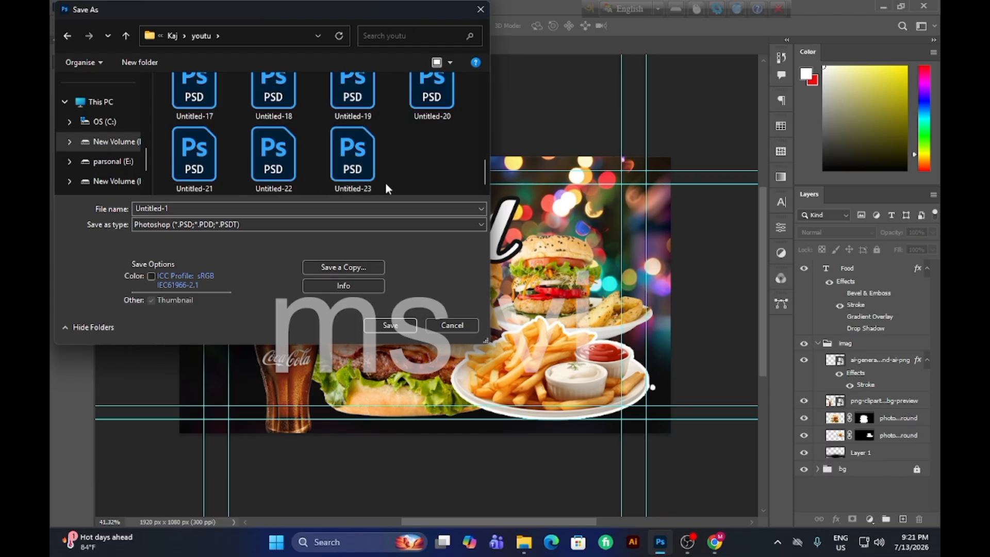
Save the composition as the Photoshop file Untitled-24 with Maximize Compatibility enabled.
left_click(179, 209)
left_click(179, 209)
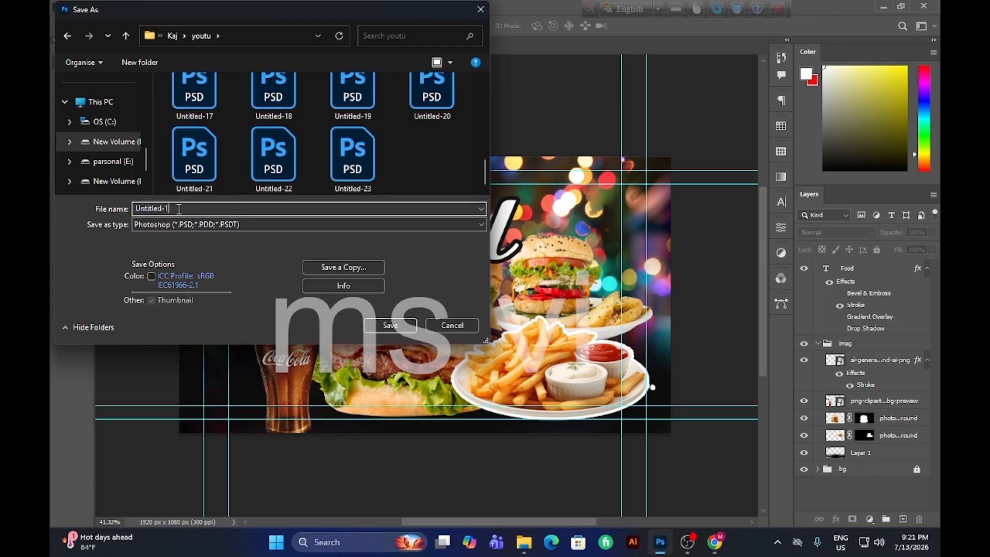
key("BackSpace")
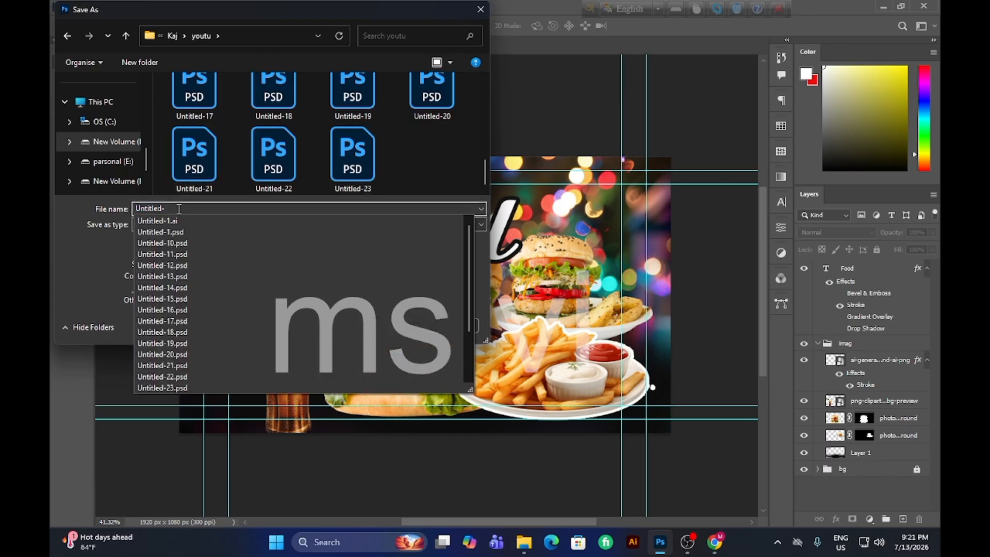
type("24")
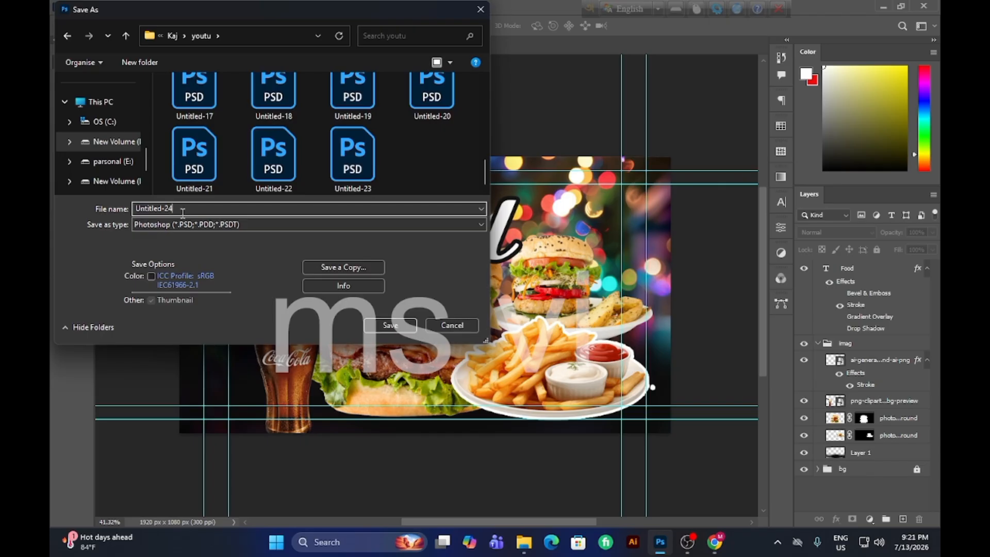
key("Return")
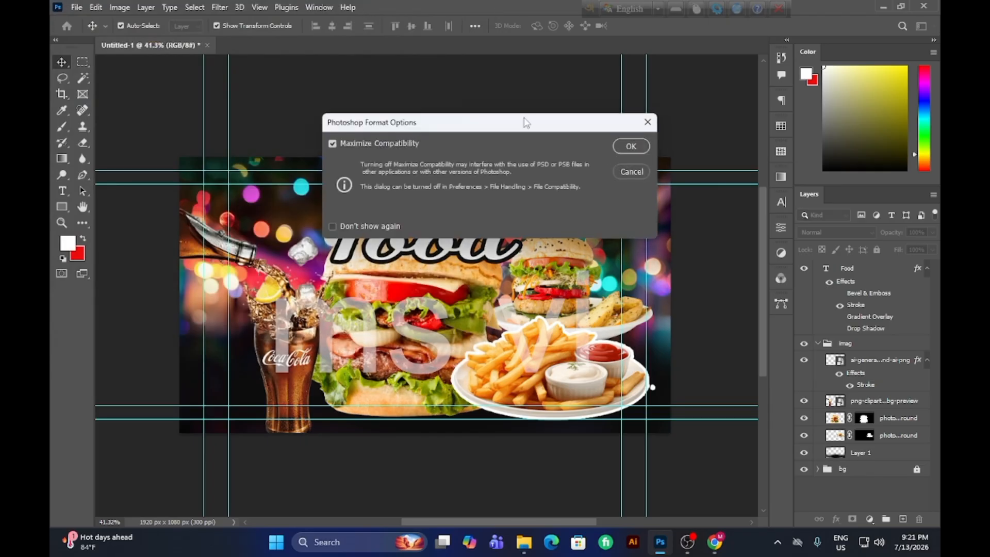
left_click(631, 147)
Run the Refresh script from the Windows desktop and close its command window.
key("super+d")
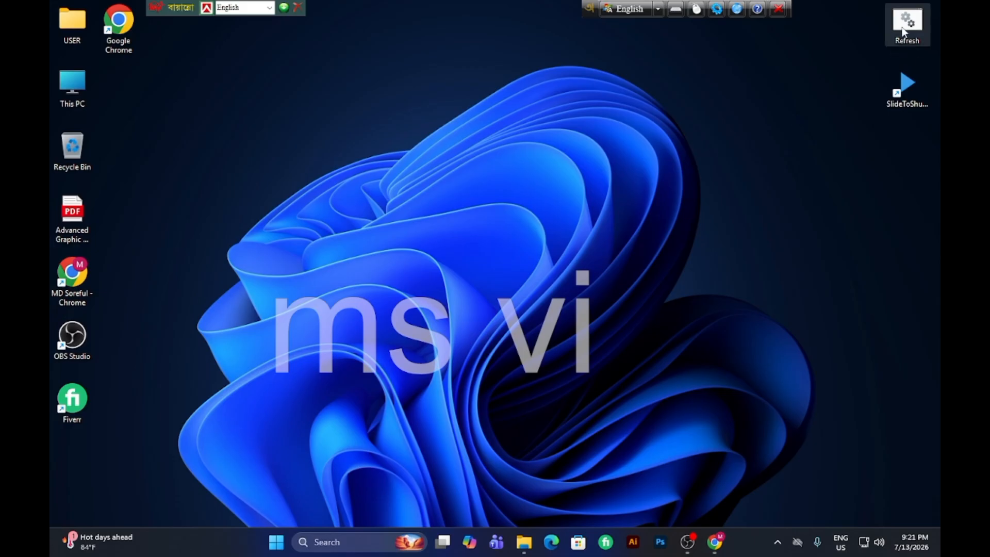
double_click(903, 32)
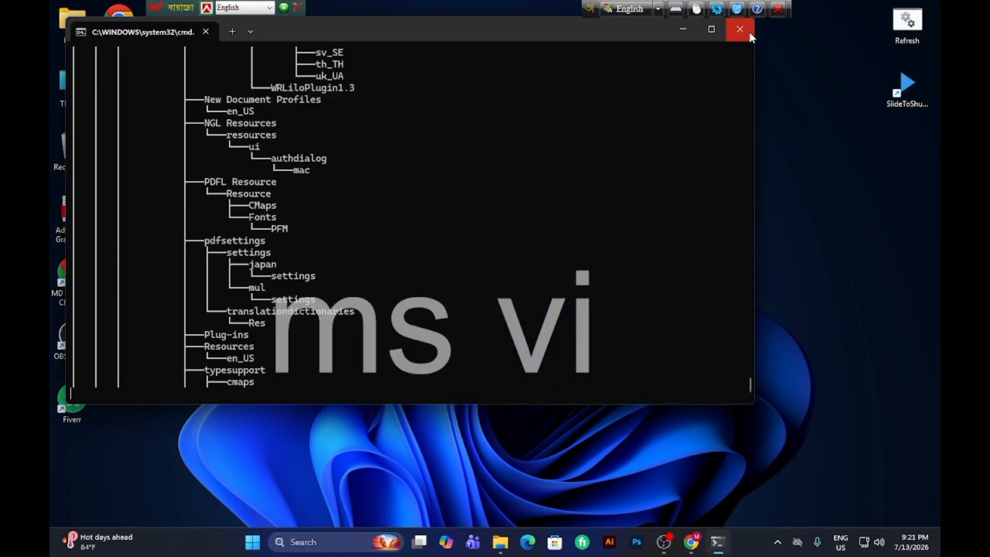
left_click(743, 30)
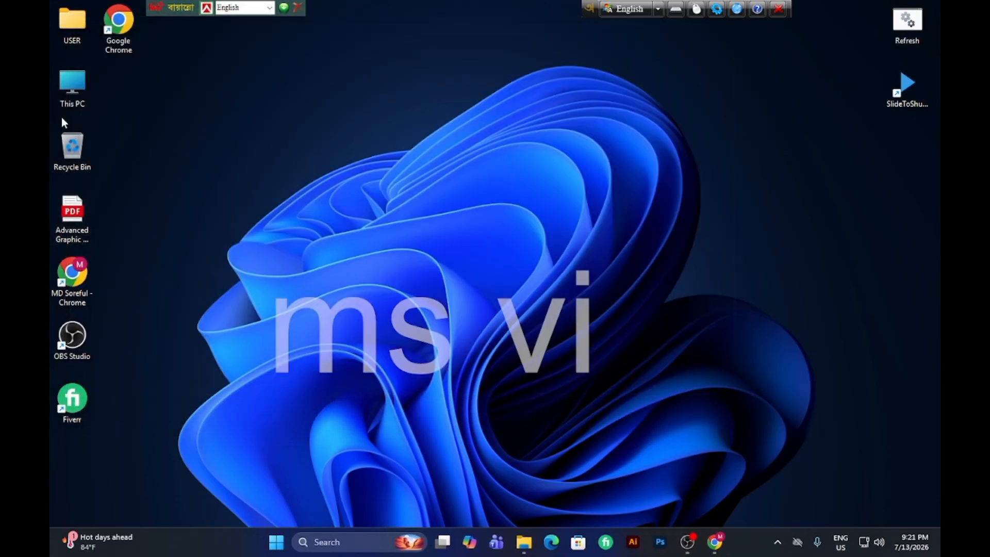
Browse the drives from This PC in a maximized window and open the fil folder on New Volume (F:).
double_click(78, 84)
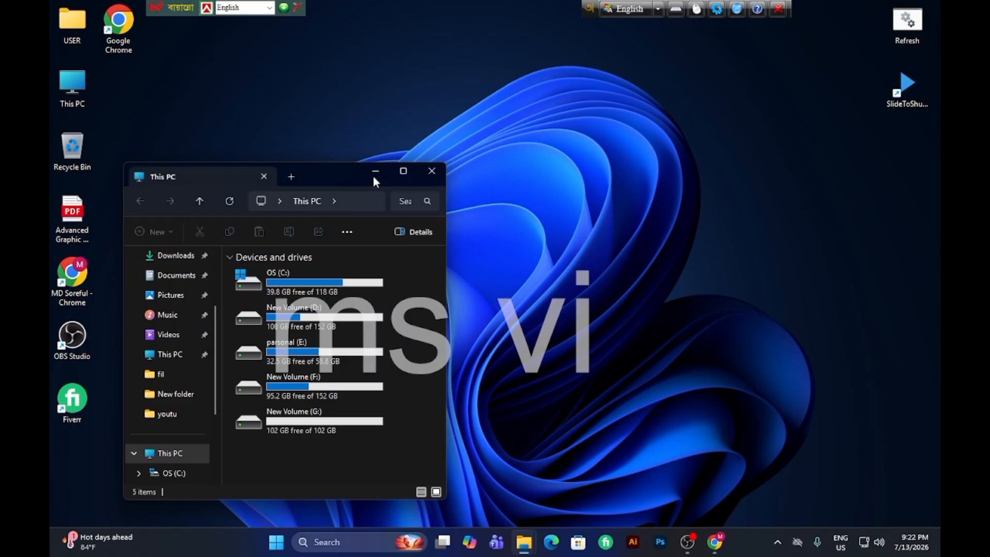
left_click(404, 171)
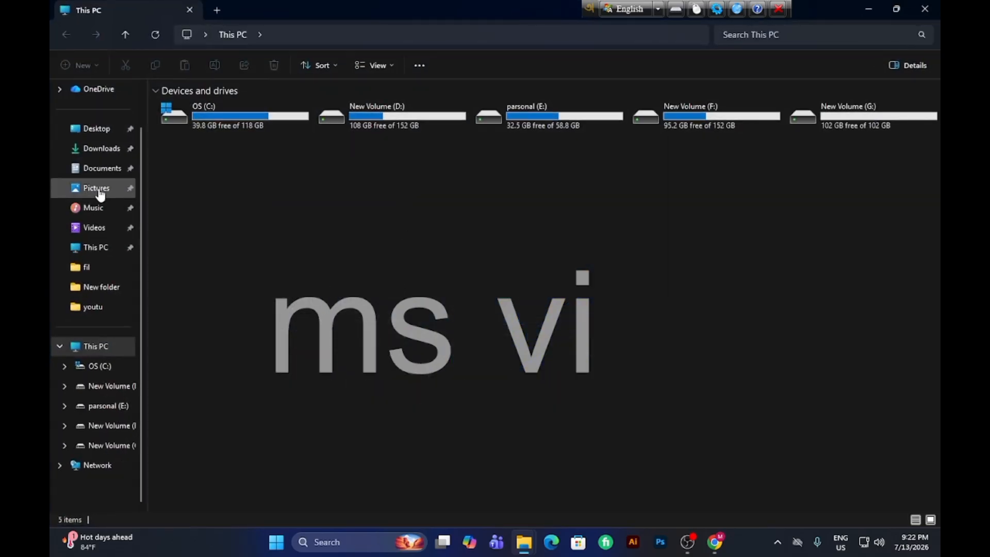
double_click(851, 124)
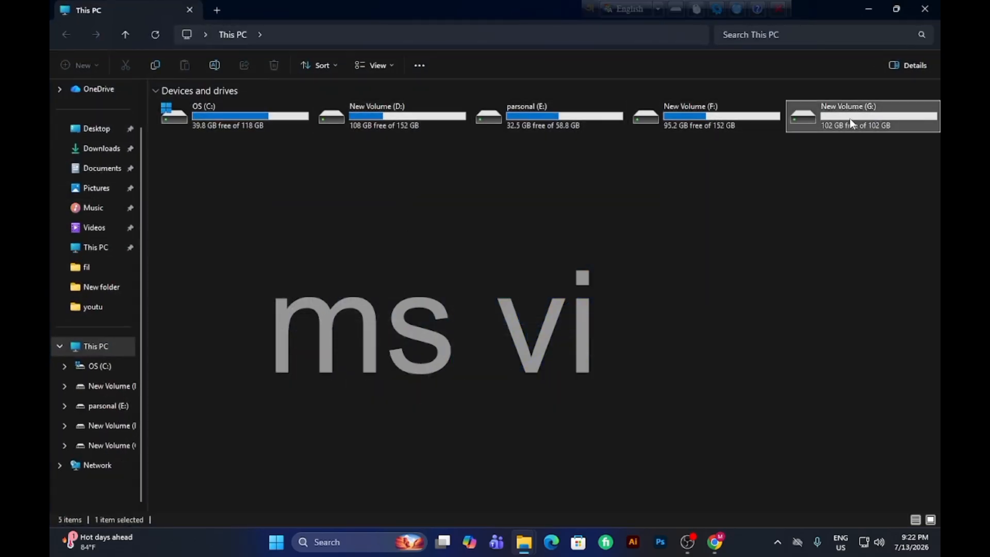
left_click(127, 34)
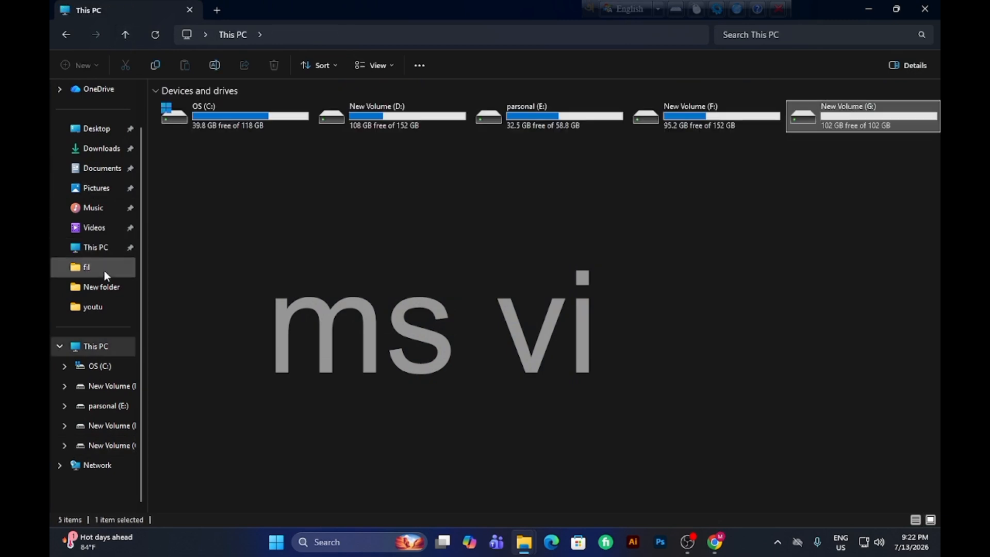
left_click(102, 269)
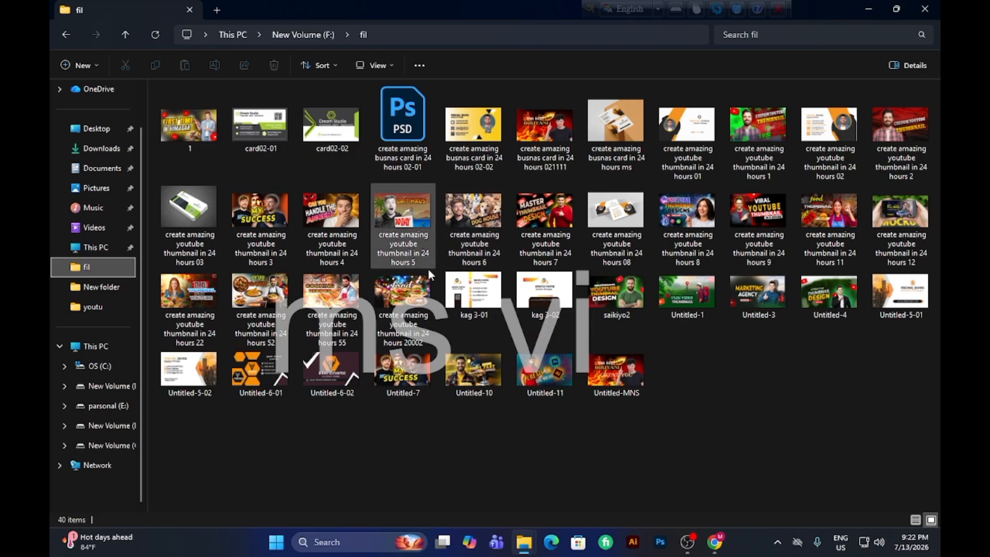
View the exported image create amazing youtube thumbnail in 24 hours 20002, and return to the desktop after checking it.
left_click(412, 297)
double_click(411, 298)
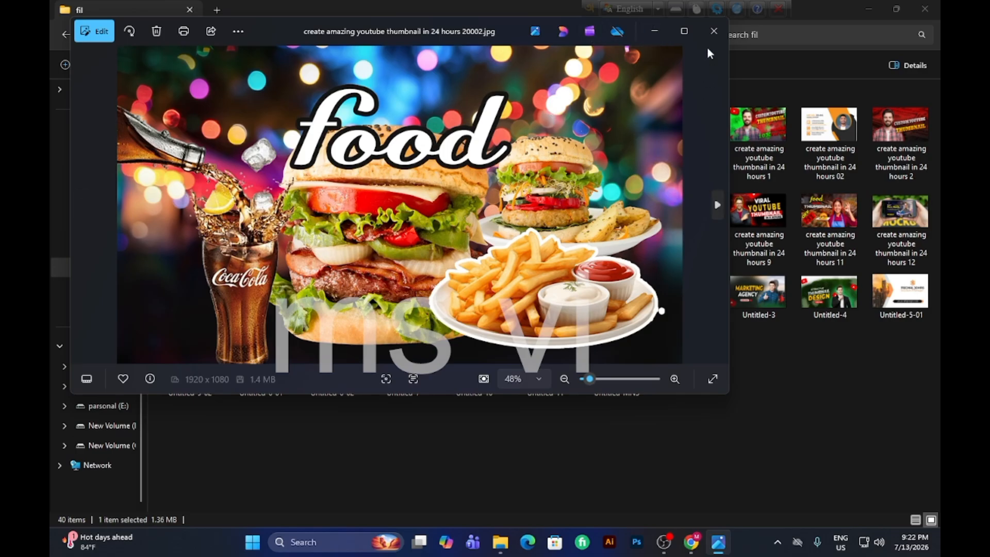
left_click(714, 31)
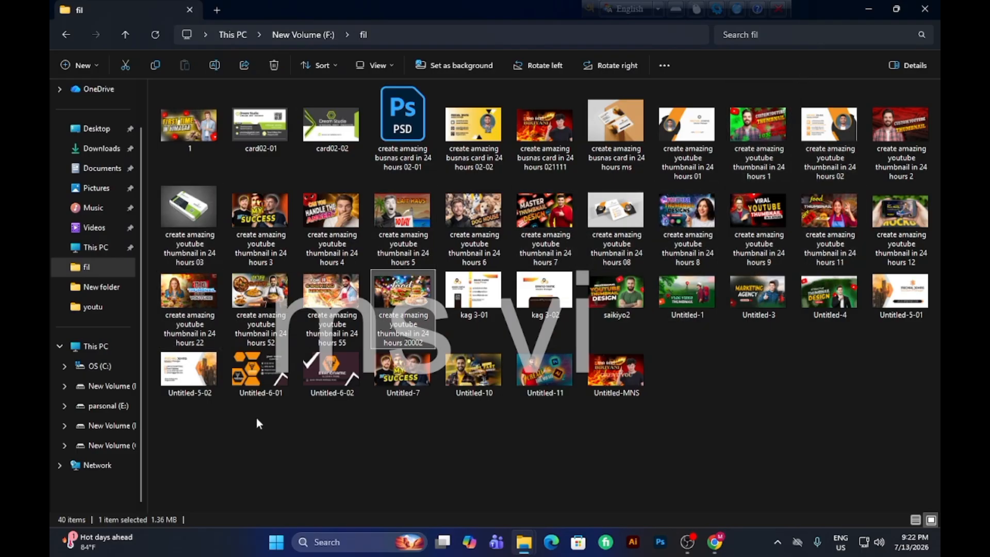
left_click(897, 9)
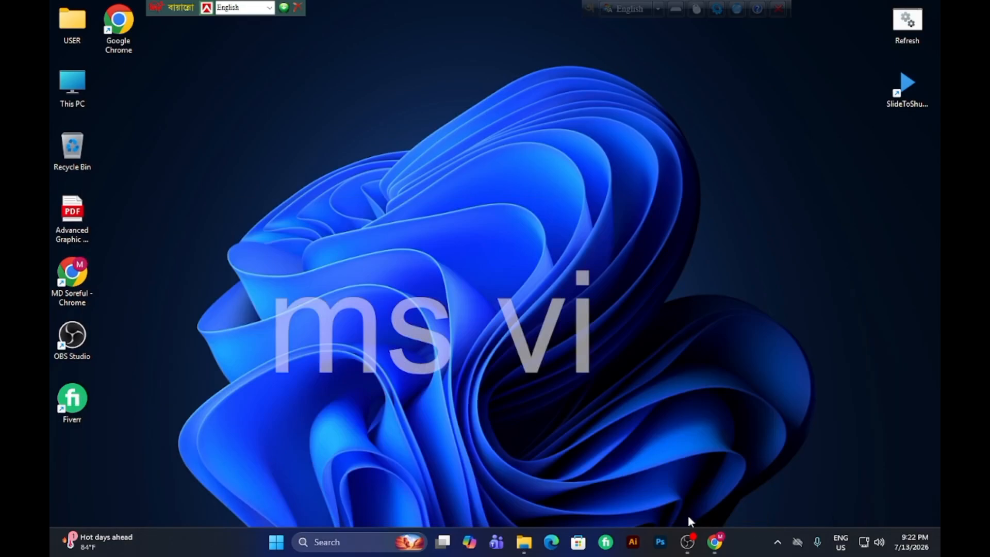
Close Chrome, switch to the Fiverr app and open the seller's Gigs page.
left_click(716, 543)
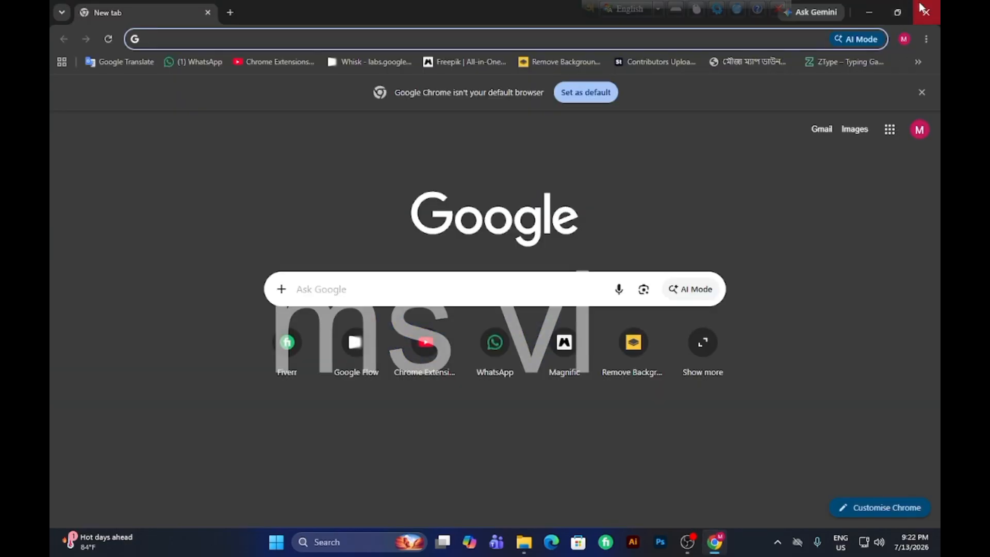
left_click(927, 13)
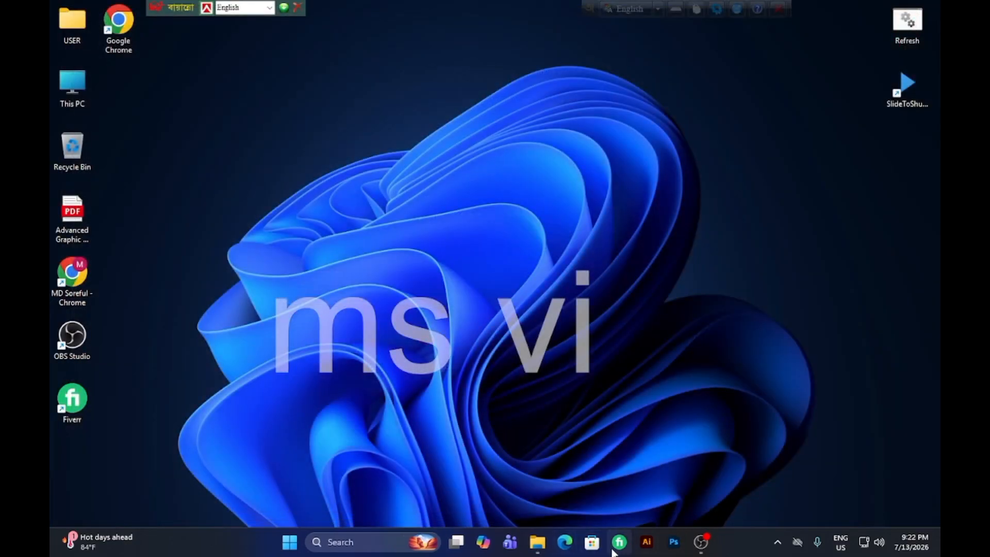
left_click(615, 548)
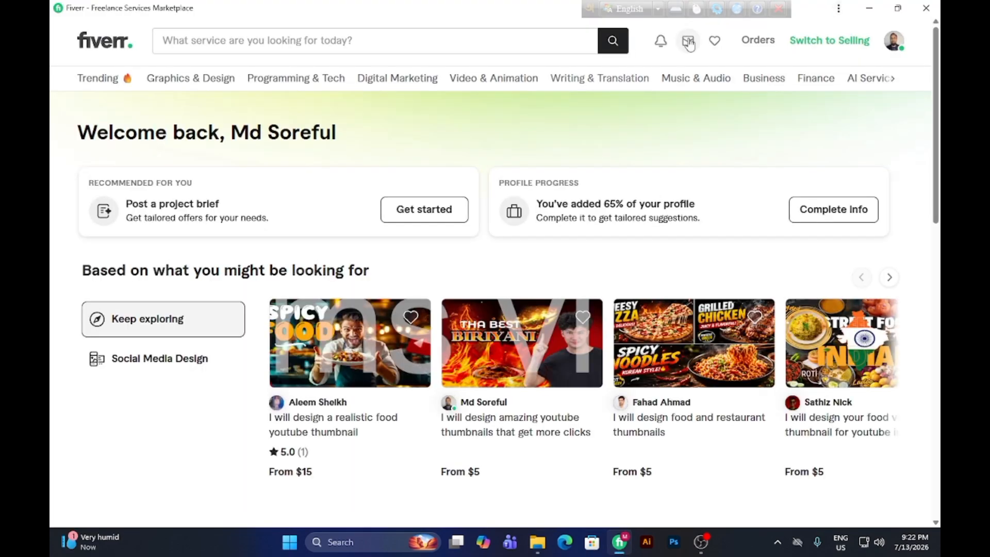
mouse_move(689, 40)
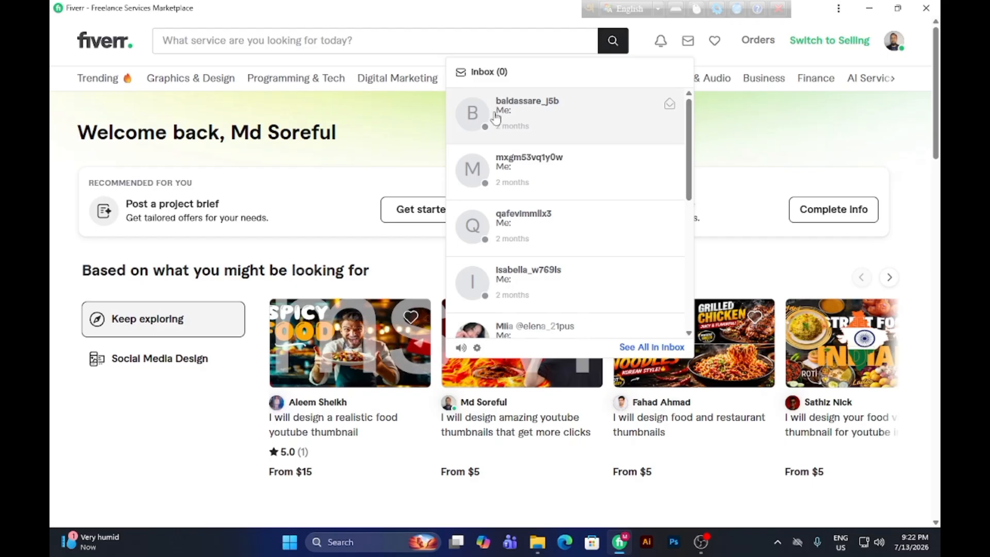
left_click(489, 108)
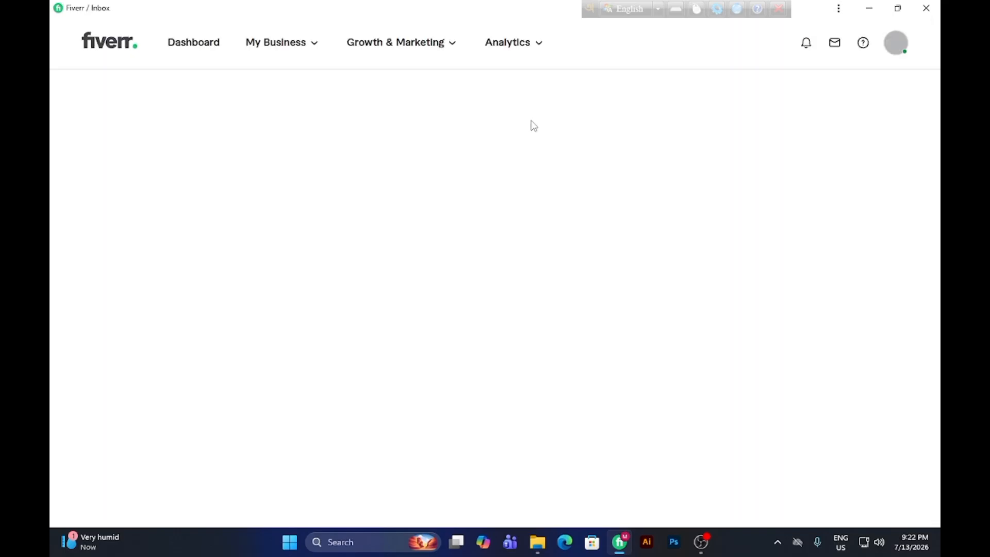
left_click(289, 43)
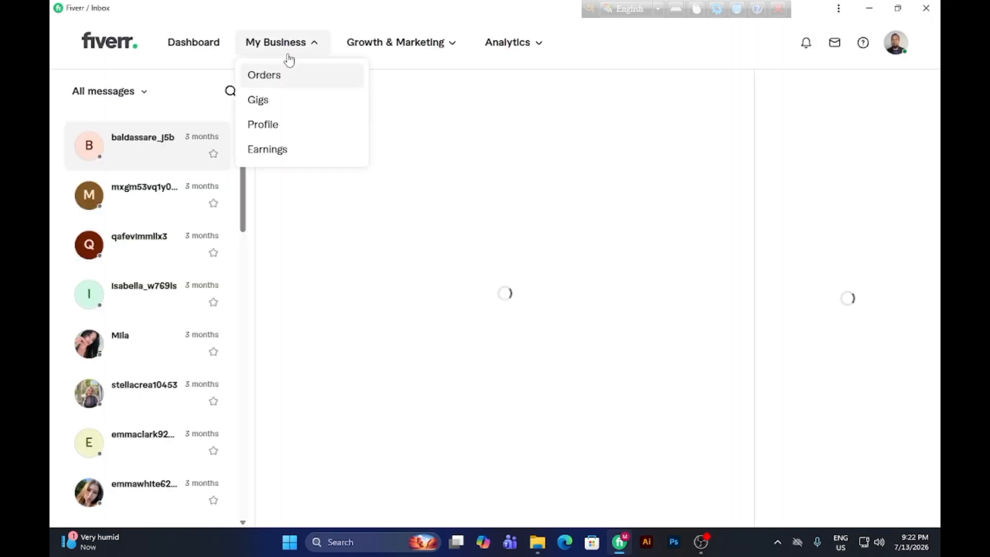
left_click(289, 103)
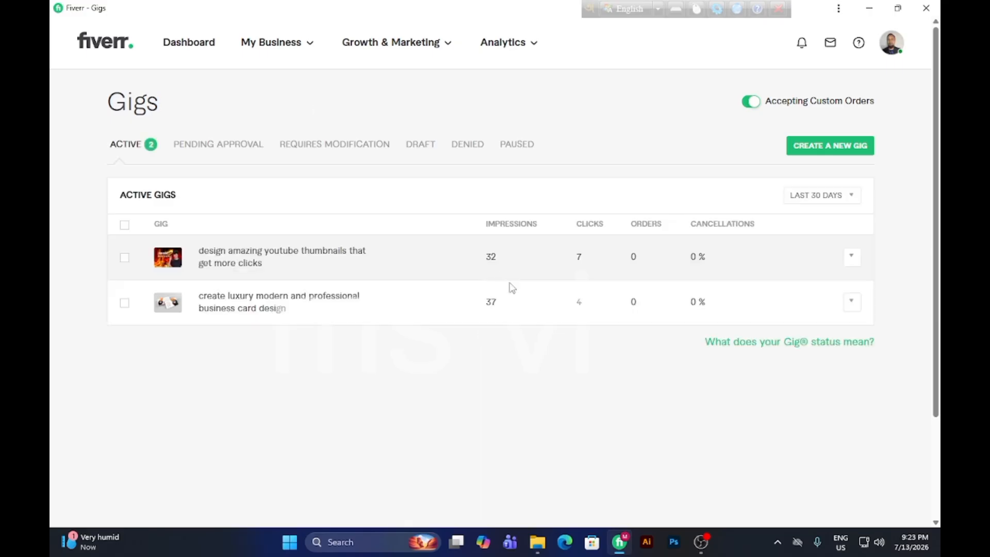
Show gig statistics for the last 7 days and open the YouTube thumbnails gig for editing.
left_click(818, 196)
left_click(820, 199)
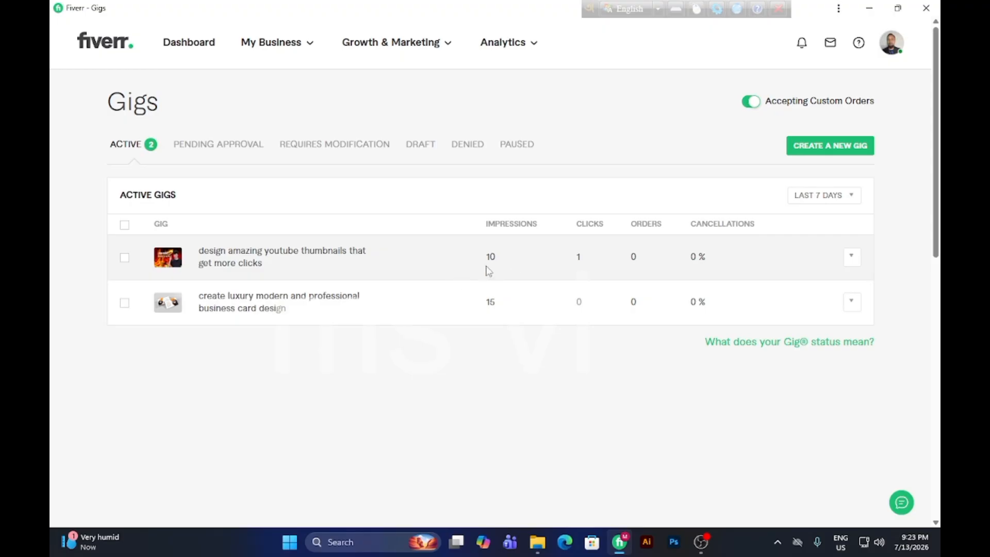
left_click(850, 258)
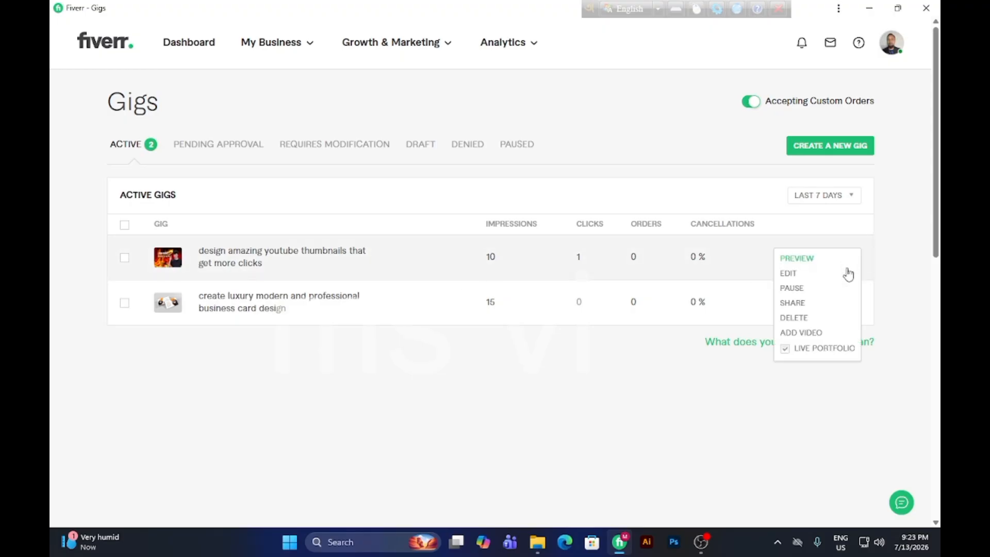
left_click(789, 274)
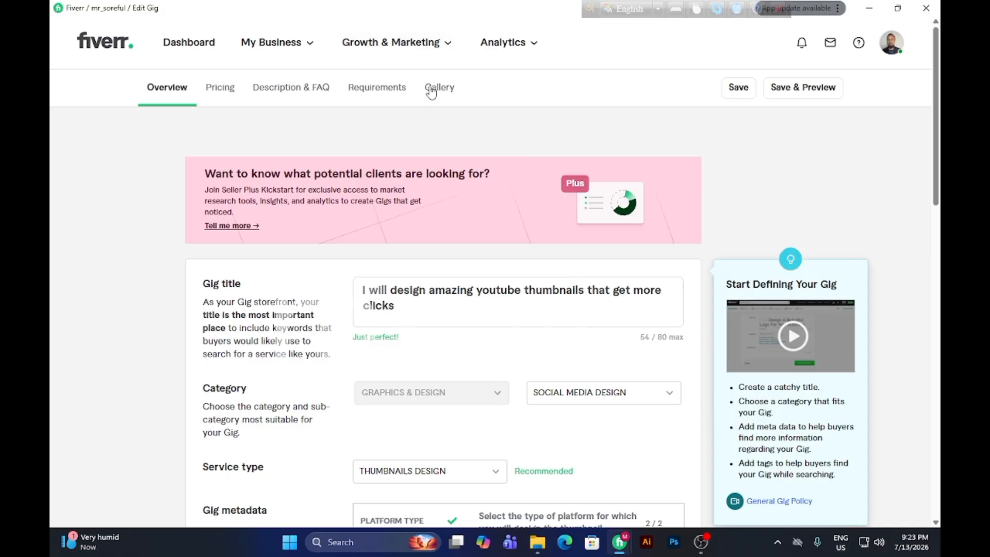
Delete the Biriyani and Master Thumbnail Design images from the gig's gallery.
left_click(432, 93)
scroll(409, 350, "down", 10)
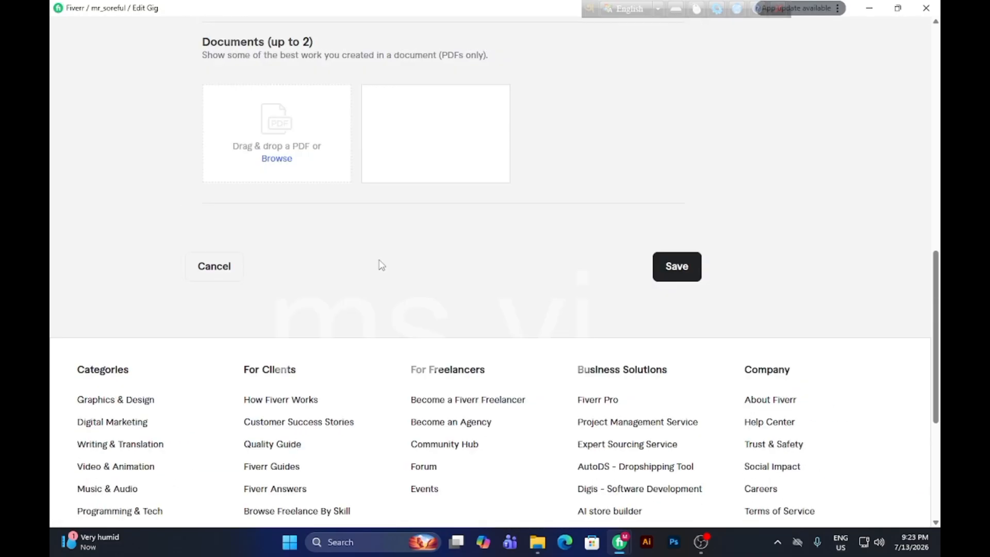
scroll(384, 260, "up", 8)
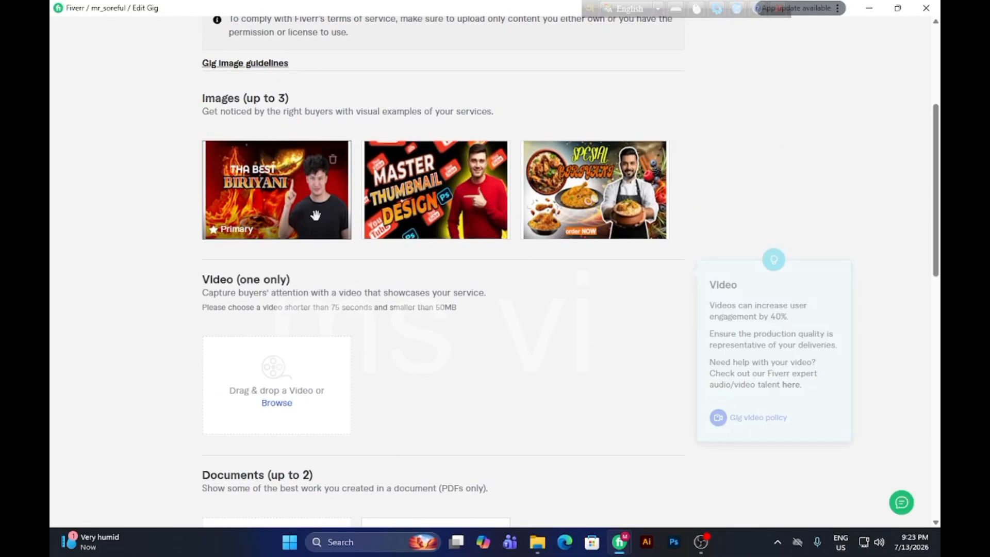
left_click(332, 160)
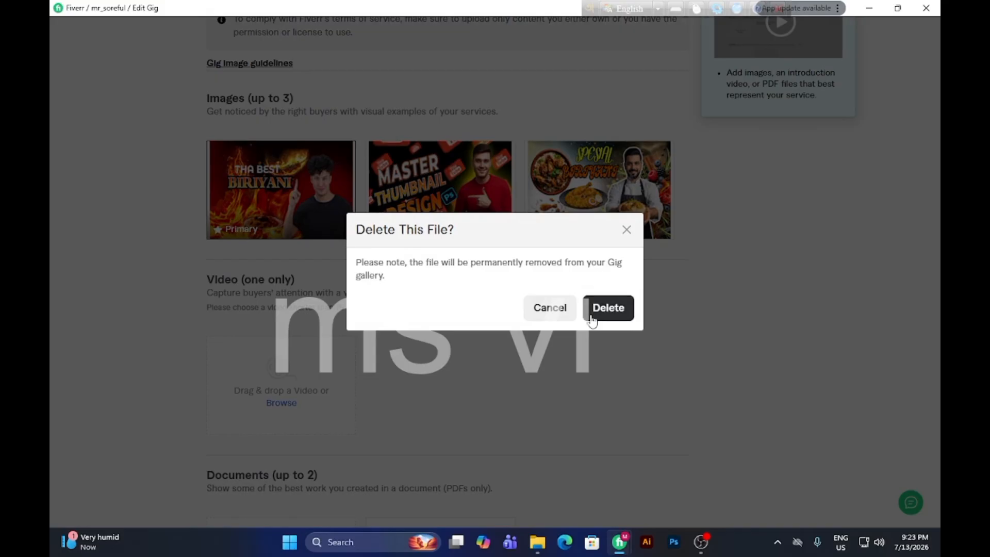
left_click(608, 307)
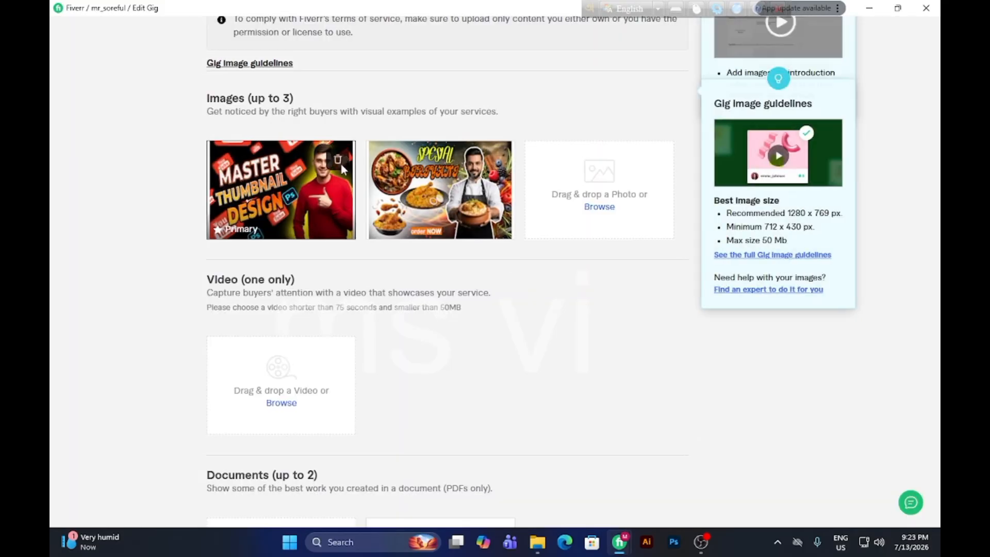
left_click(337, 161)
left_click(603, 308)
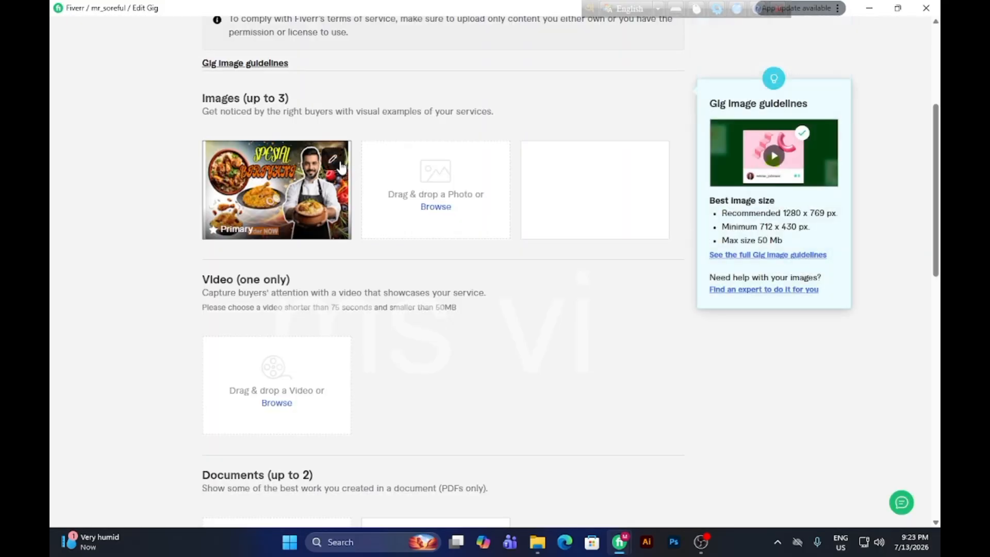
Upload create amazing youtube thumbnail in 24 hours 20002 from the fil folder as the primary gig image, in place of the remaining chef image.
left_click(369, 231)
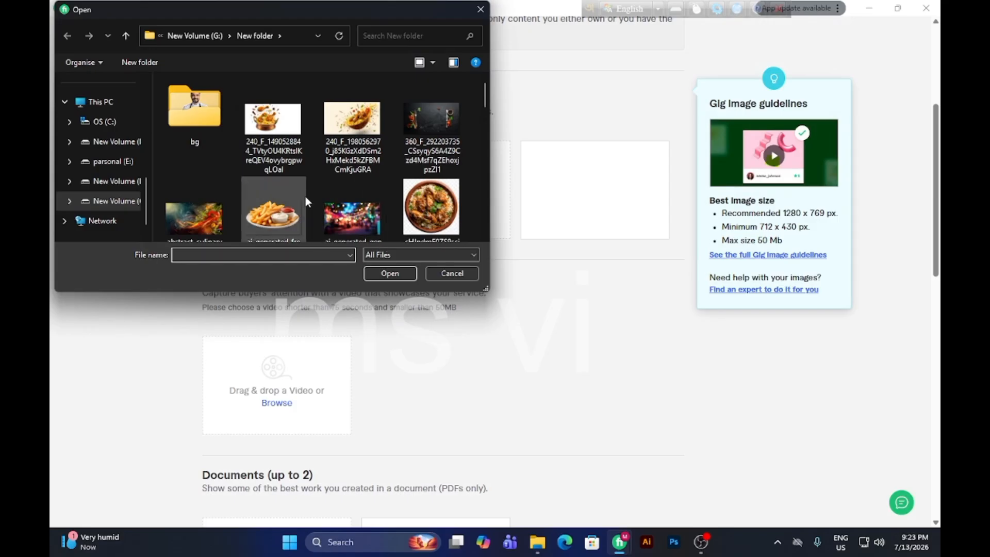
scroll(310, 197, "down", 1)
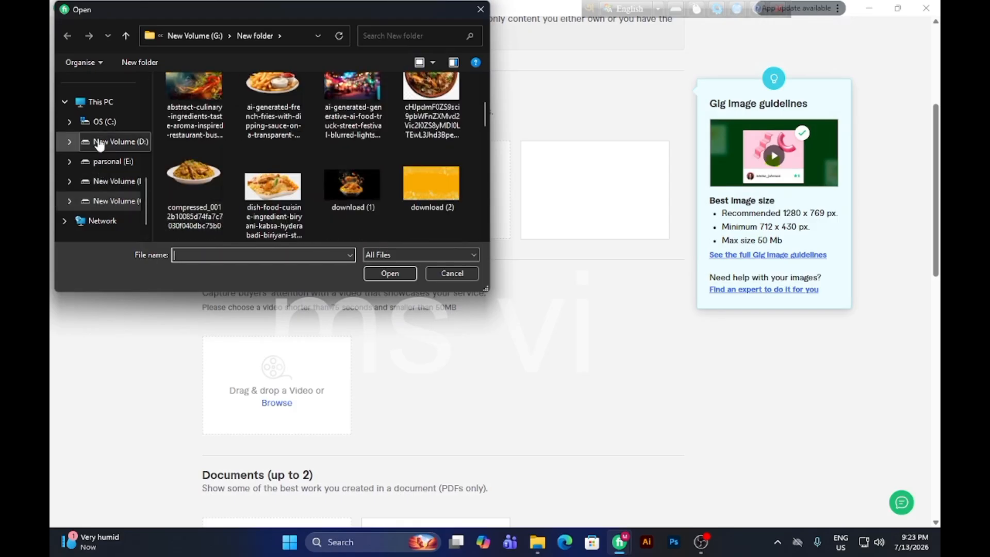
scroll(98, 129, "up", 2)
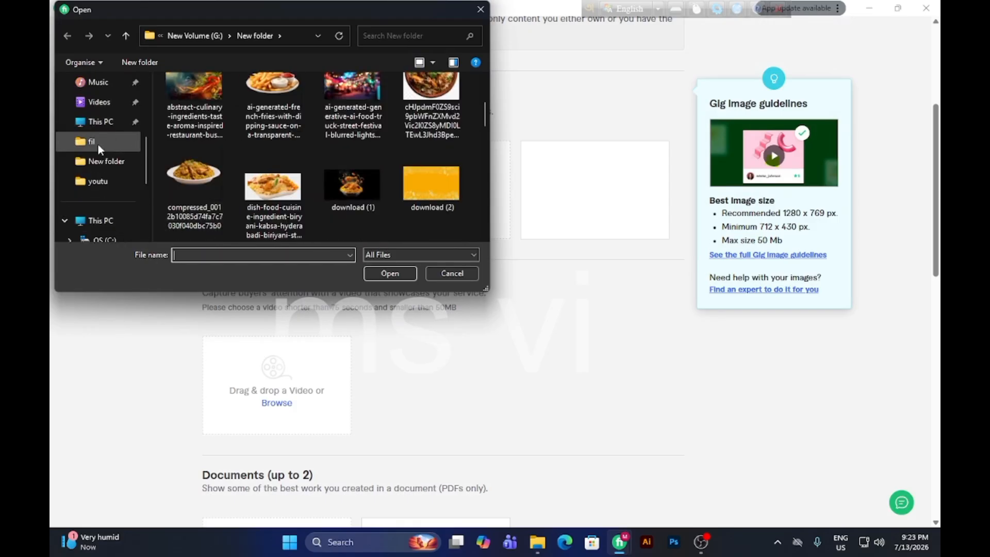
left_click(104, 145)
scroll(253, 198, "down", 2)
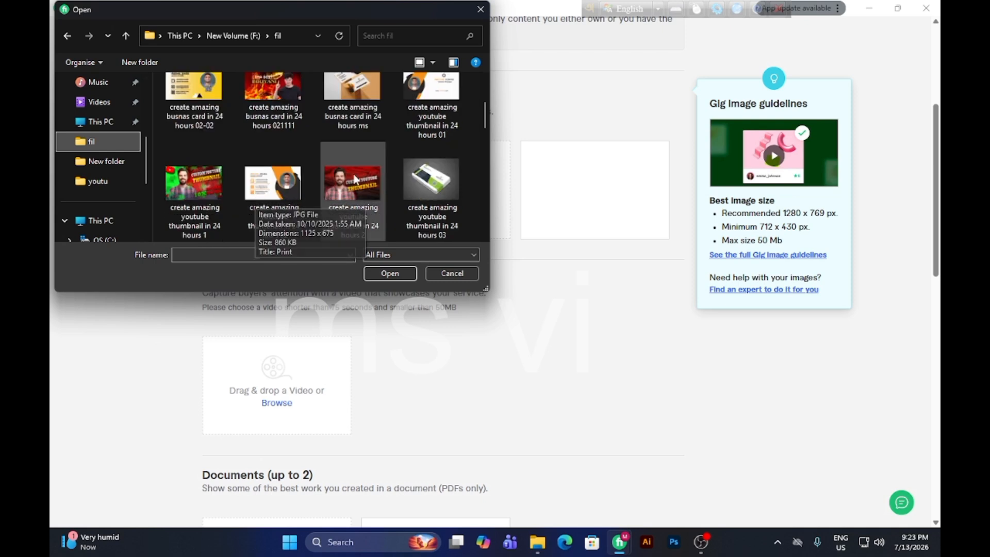
scroll(366, 196, "down", 2)
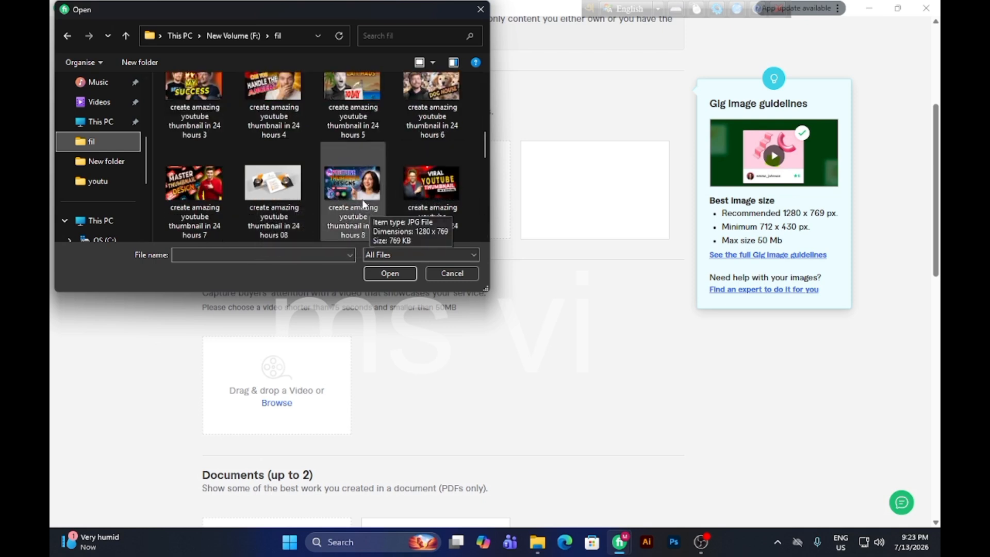
scroll(382, 195, "down", 1)
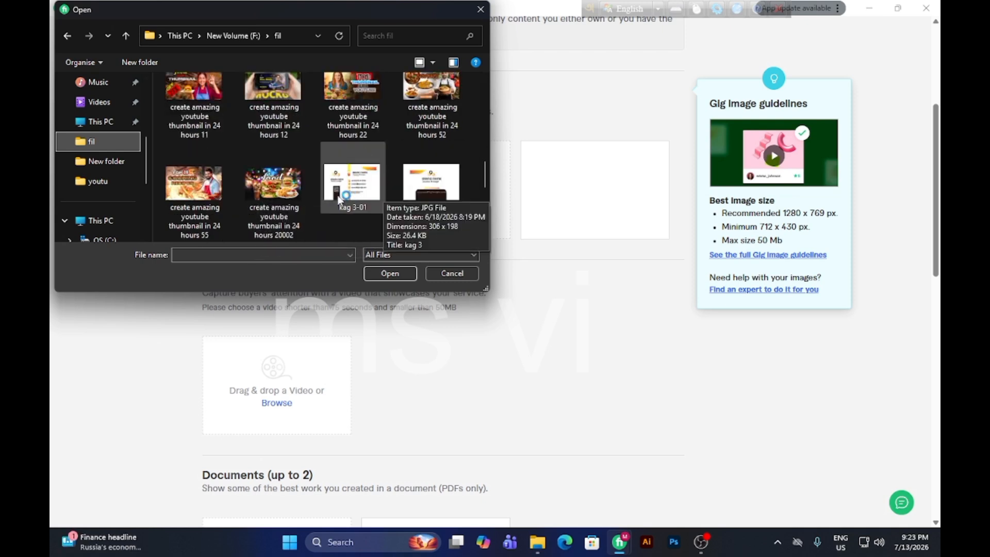
left_click(274, 201)
left_click(390, 274)
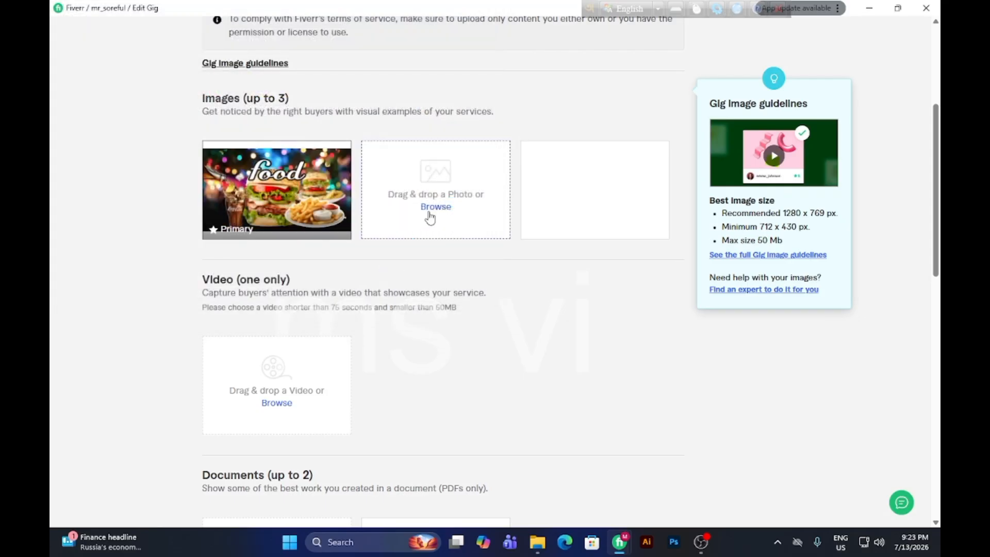
Upload create amazing busnas card in 24 hours 021111 from the fil folder as the second gallery image.
left_click(432, 212)
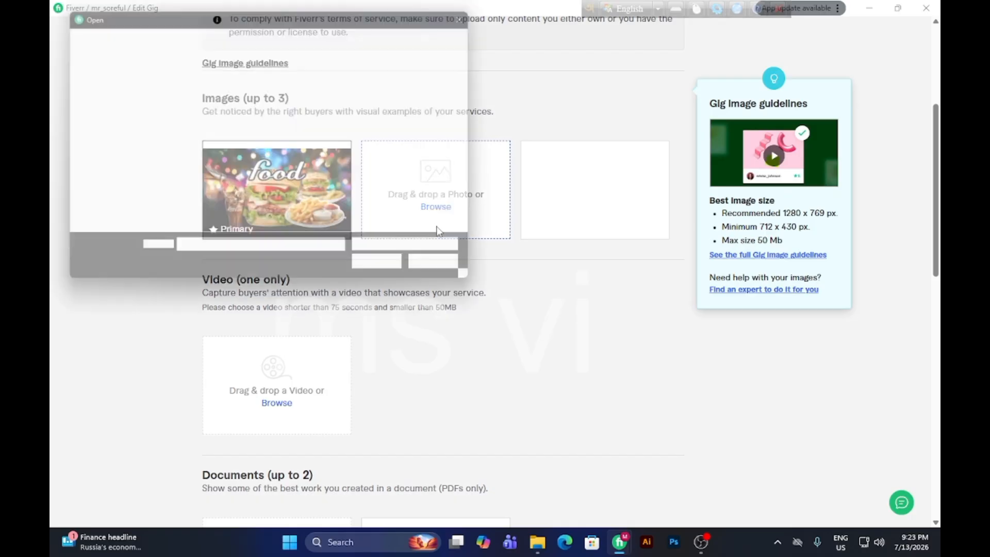
left_click(266, 217)
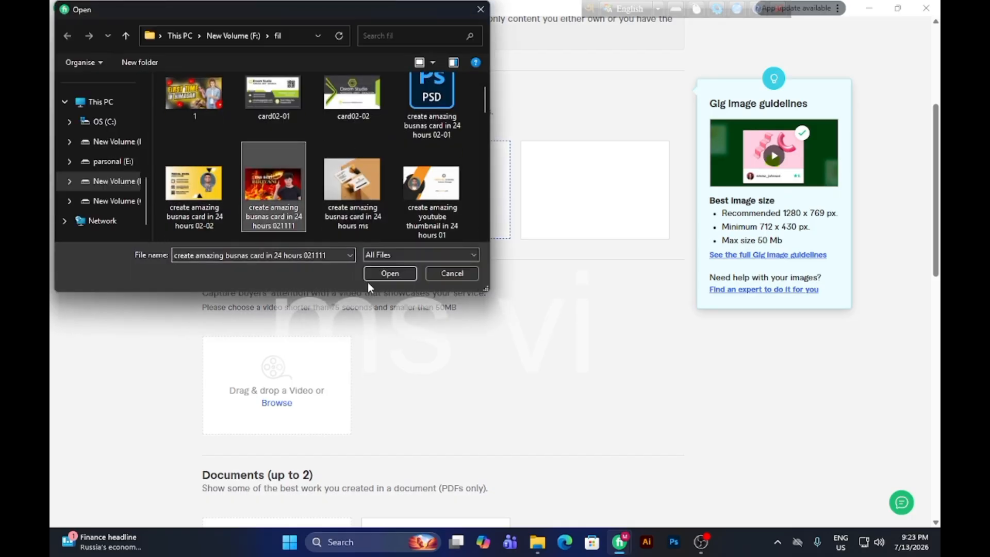
left_click(387, 273)
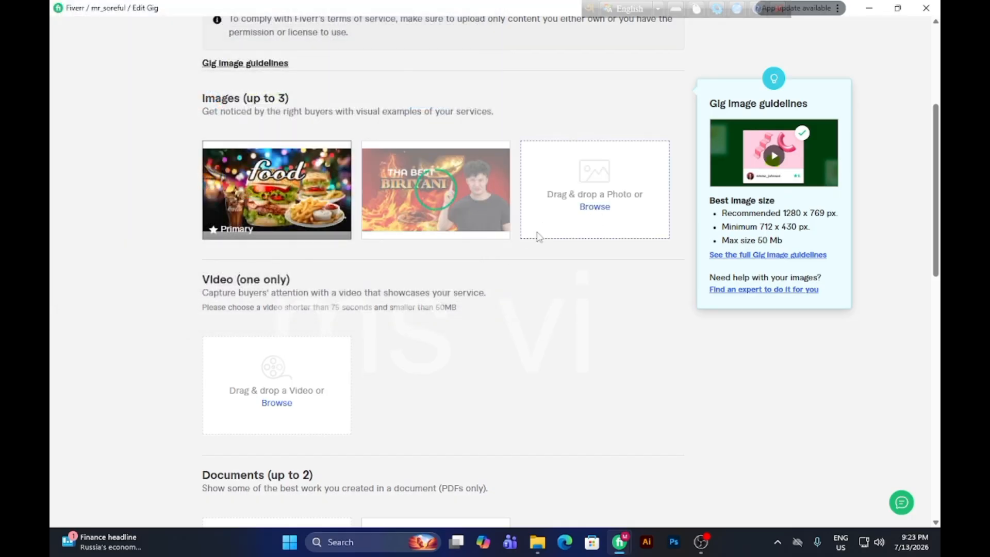
Upload create amazing youtube thumbnail in 24 hours 11 from the fil folder as the third gallery image.
left_click(539, 236)
scroll(261, 187, "down", 1)
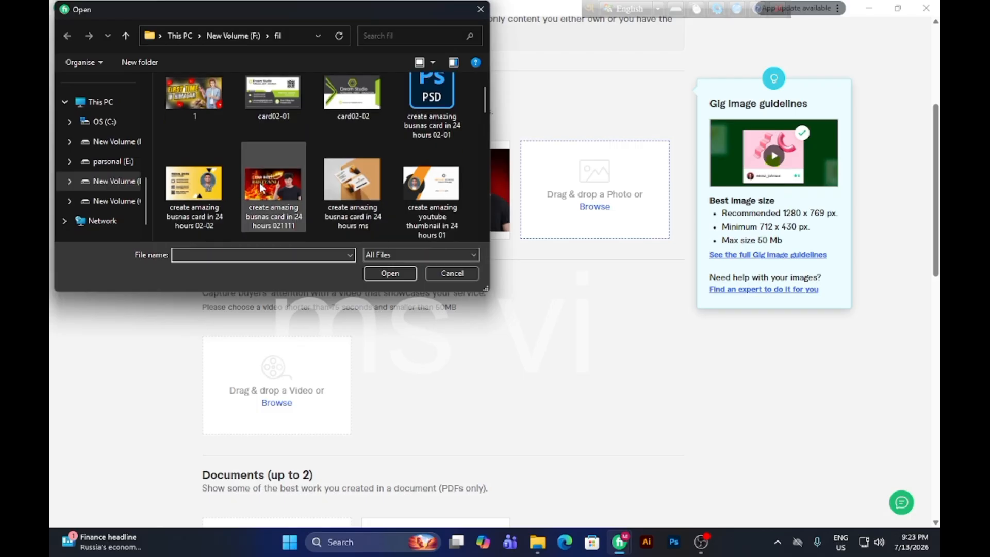
scroll(261, 187, "down", 3)
scroll(273, 189, "down", 2)
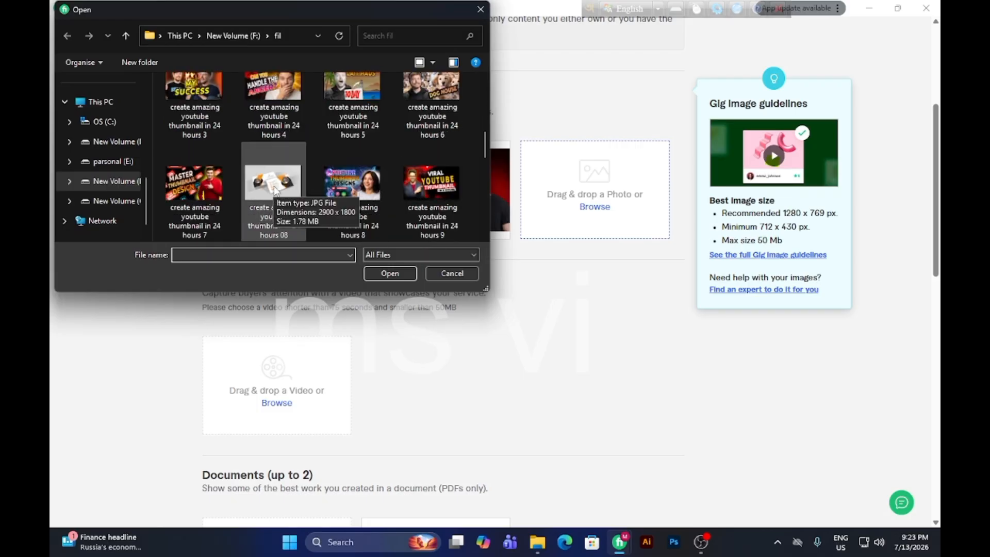
scroll(279, 188, "down", 2)
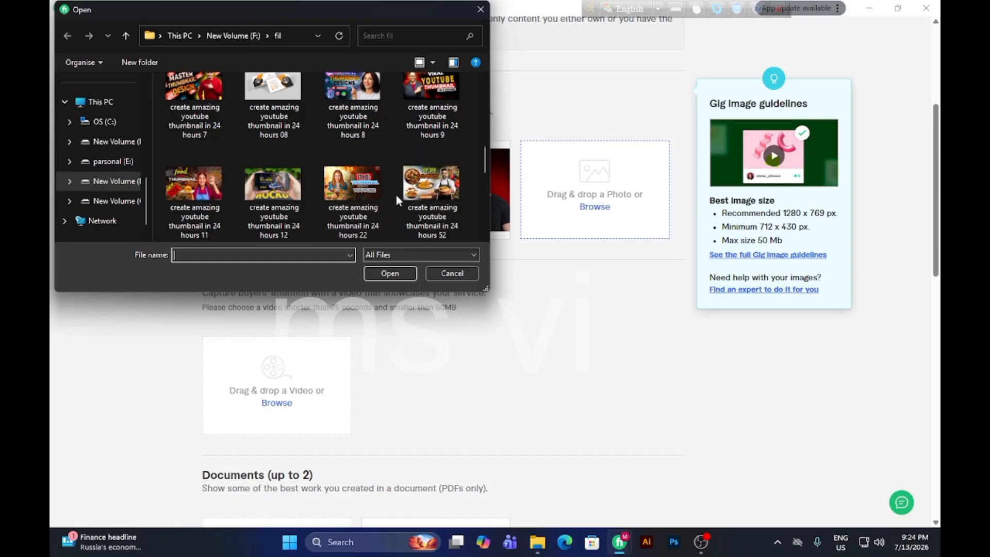
left_click(219, 202)
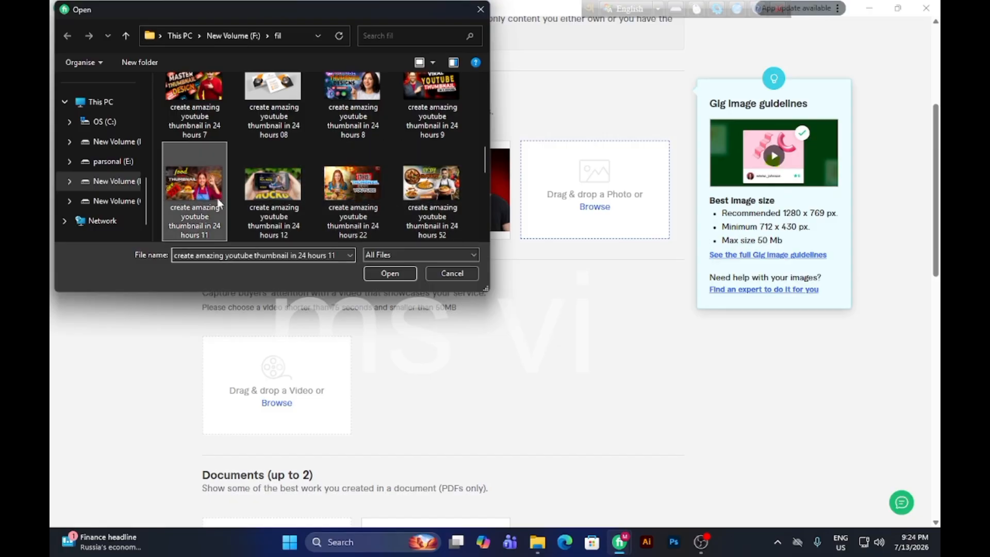
left_click(398, 277)
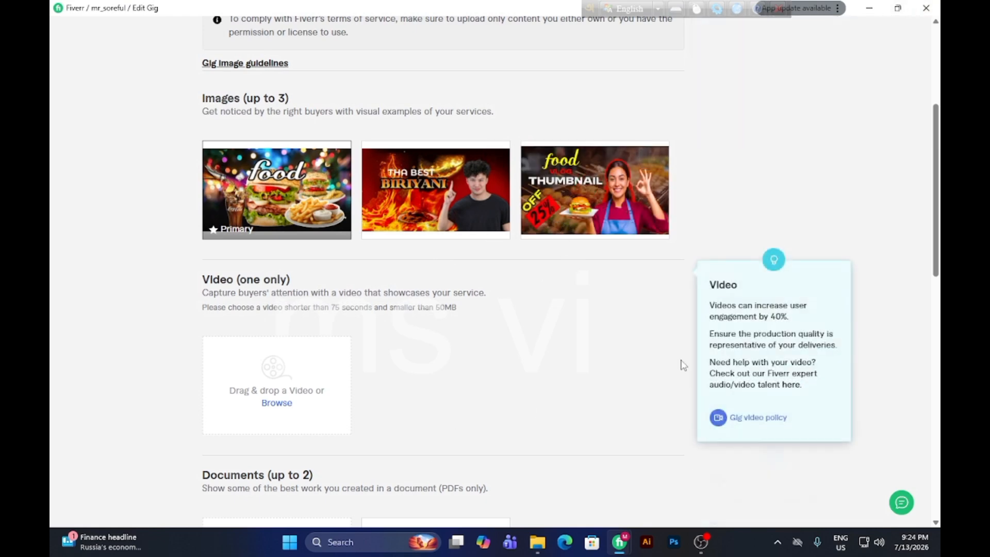
Save the gig with its three new gallery images and review the image order.
scroll(669, 389, "down", 6)
left_click(677, 328)
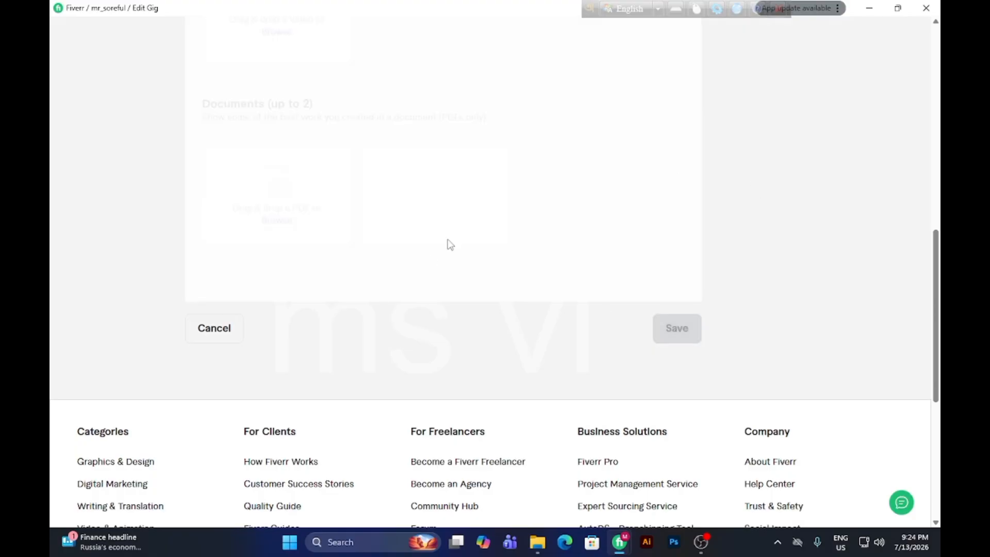
scroll(371, 277, "up", 8)
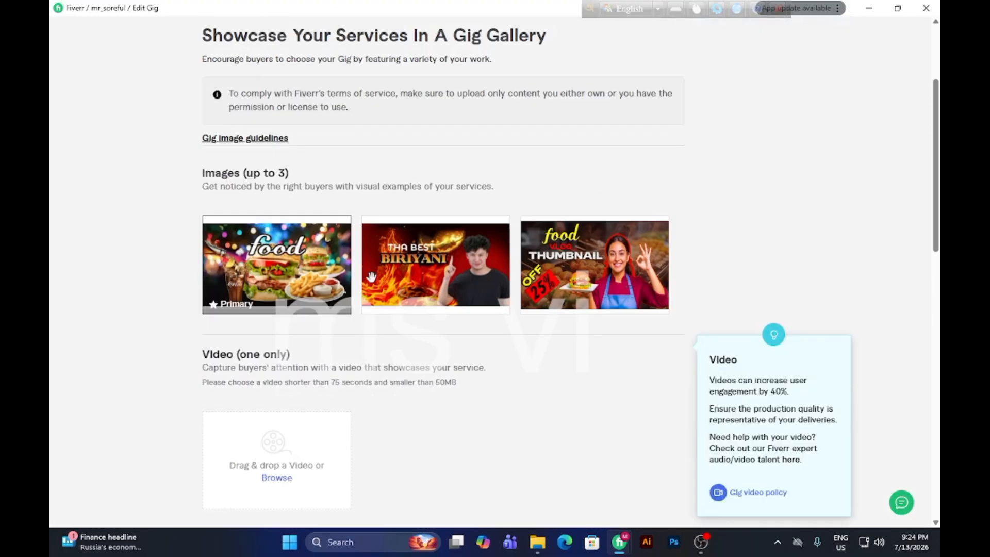
scroll(371, 277, "up", 3)
scroll(493, 189, "down", 5)
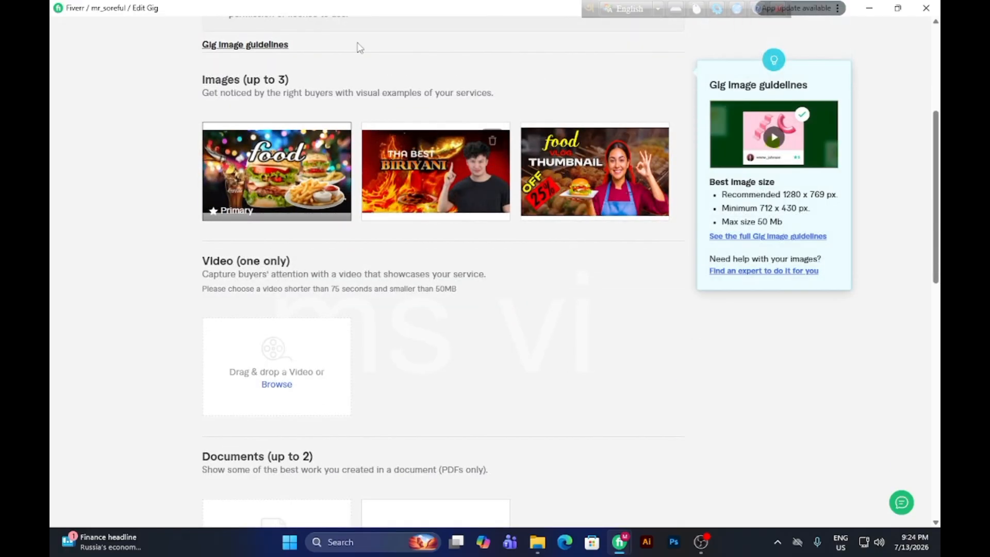
scroll(358, 44, "up", 5)
left_click(927, 8)
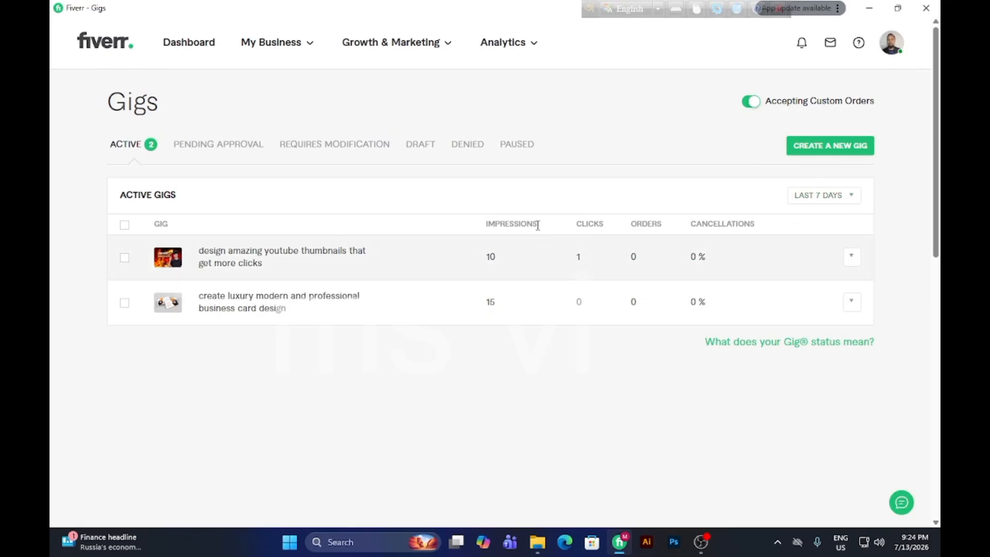
Reload the list of active gigs and close the Fiverr window.
left_click(262, 41)
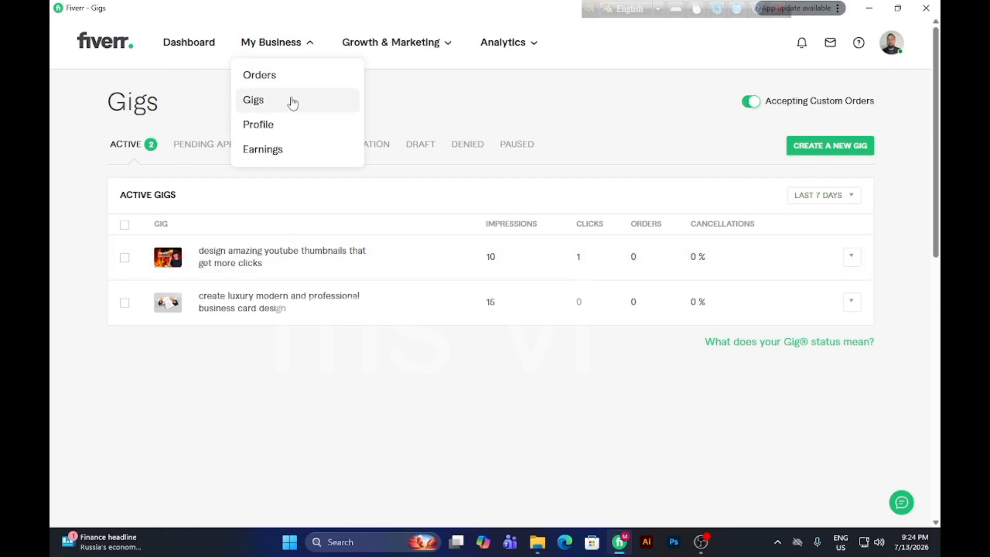
left_click(279, 107)
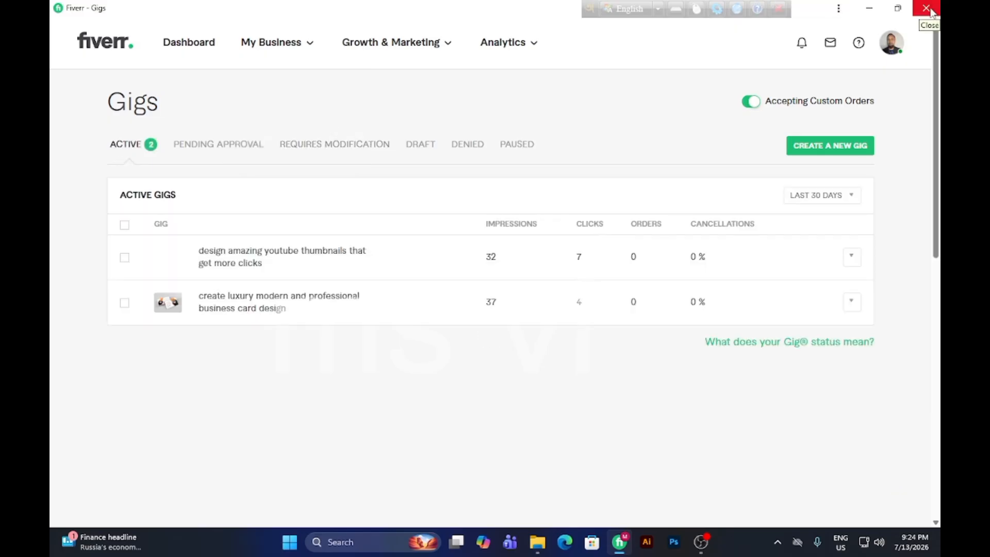
left_click(928, 9)
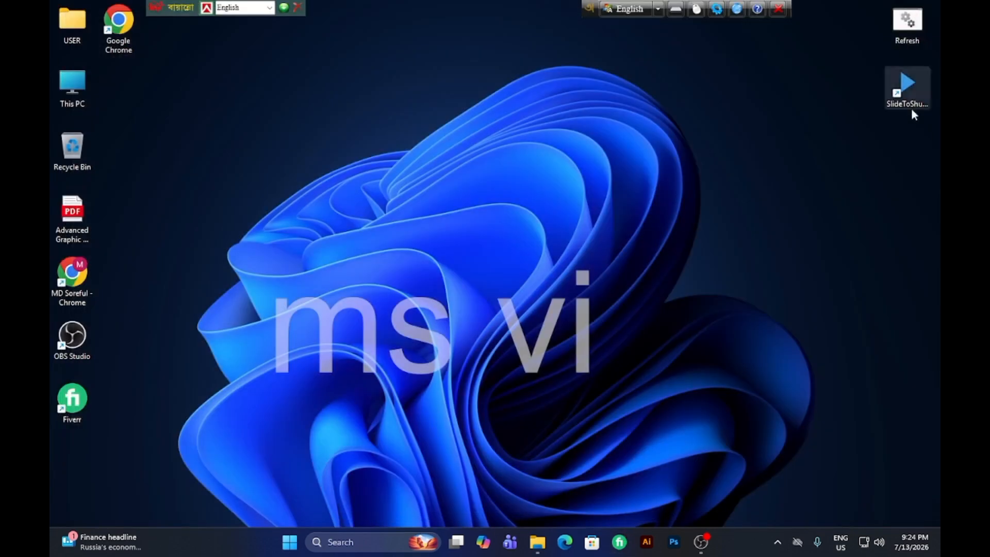
Run the Refresh script from the desktop, close its command window and switch to OBS Studio.
double_click(898, 26)
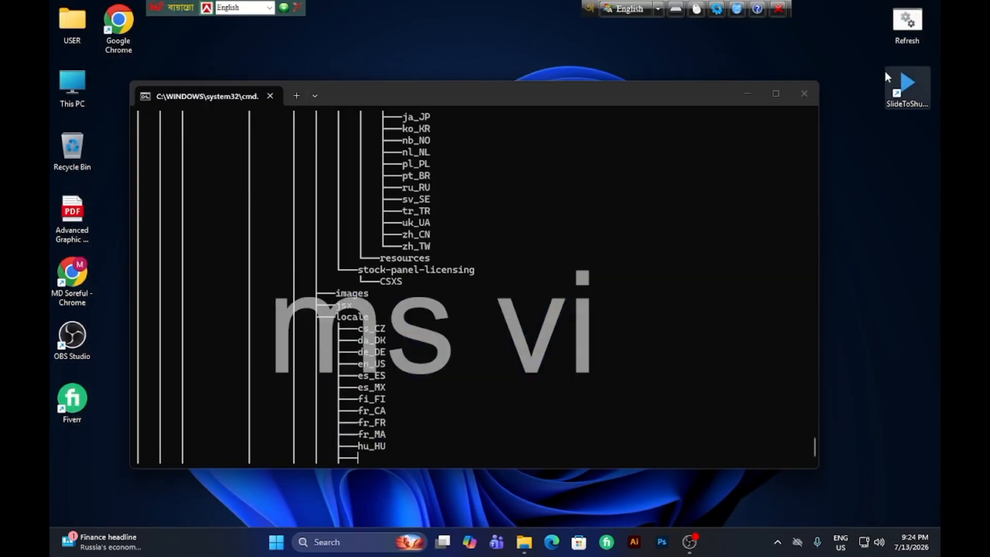
left_click(809, 100)
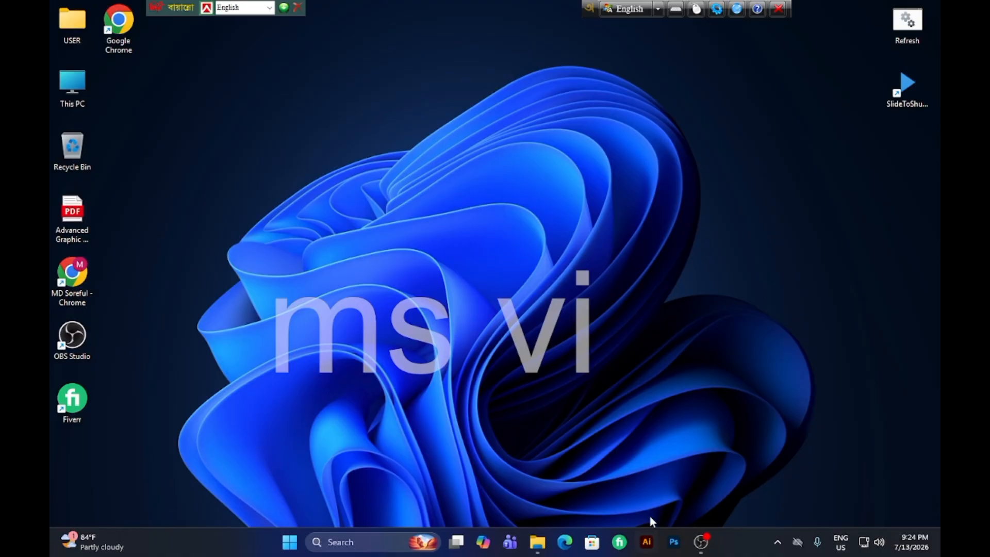
left_click(701, 542)
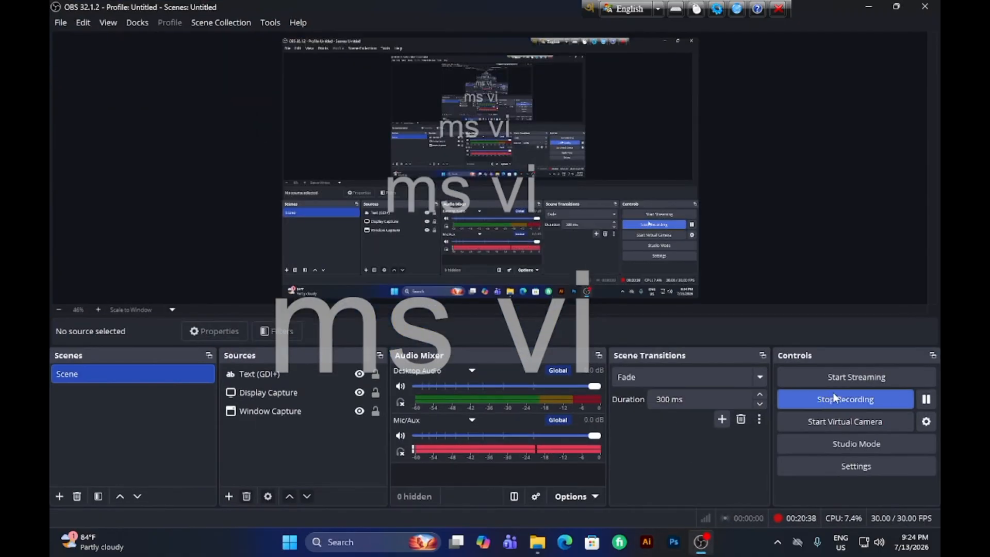